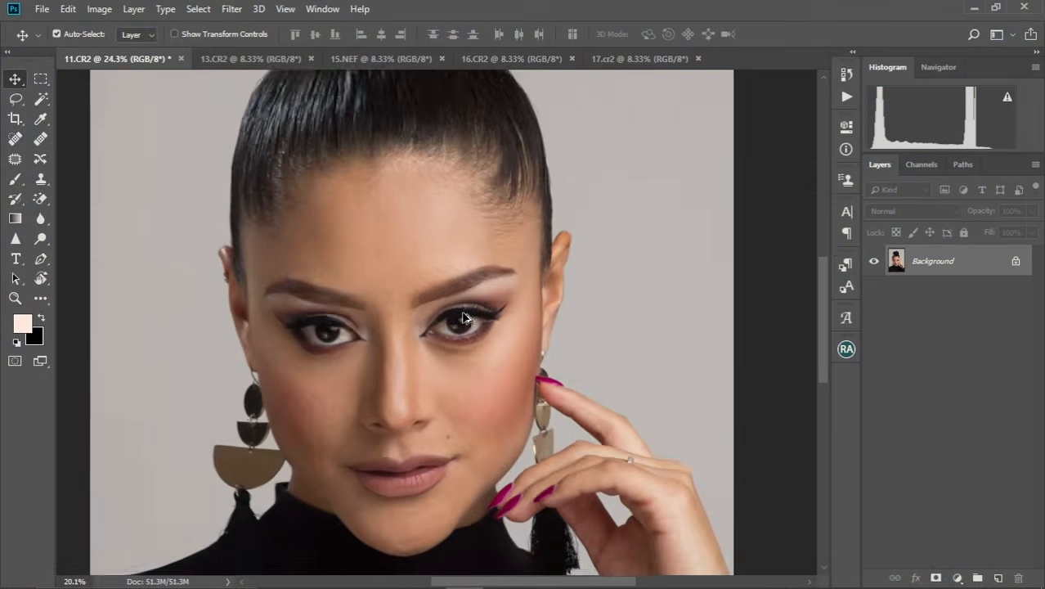
# Examine the portrait's skin up close across the forehead, eyes, cheeks, lips and chin for blemishes and uneven texture.
pyautogui.scroll(-2, 465, 317)
pyautogui.moveTo(435, 286); pyautogui.dragTo(485, 310)
pyautogui.scroll(6, 481, 297)
pyautogui.scroll(-2, 485, 299)
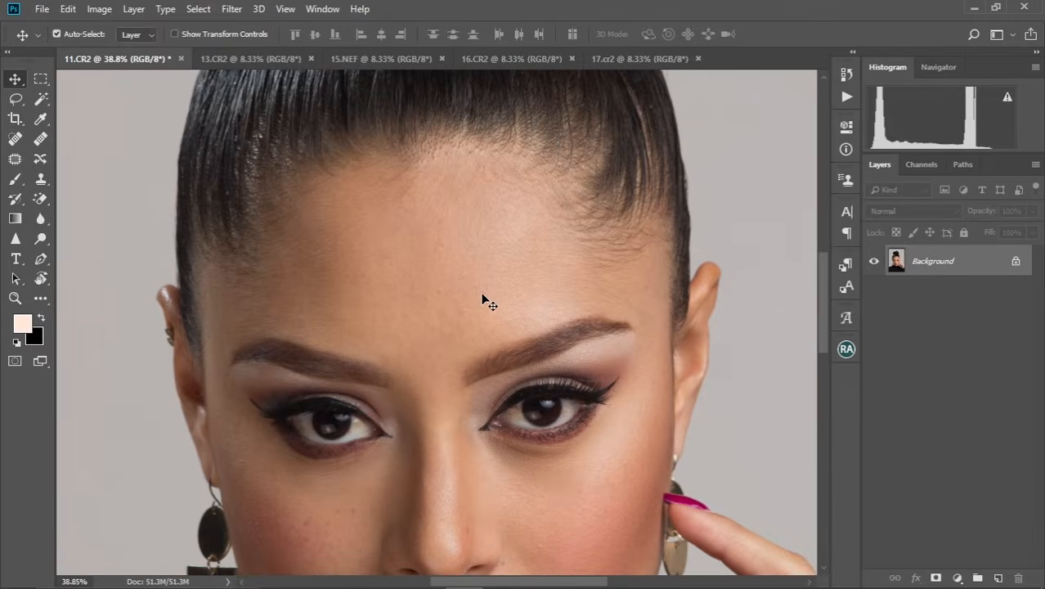
pyautogui.scroll(-5, 489, 304)
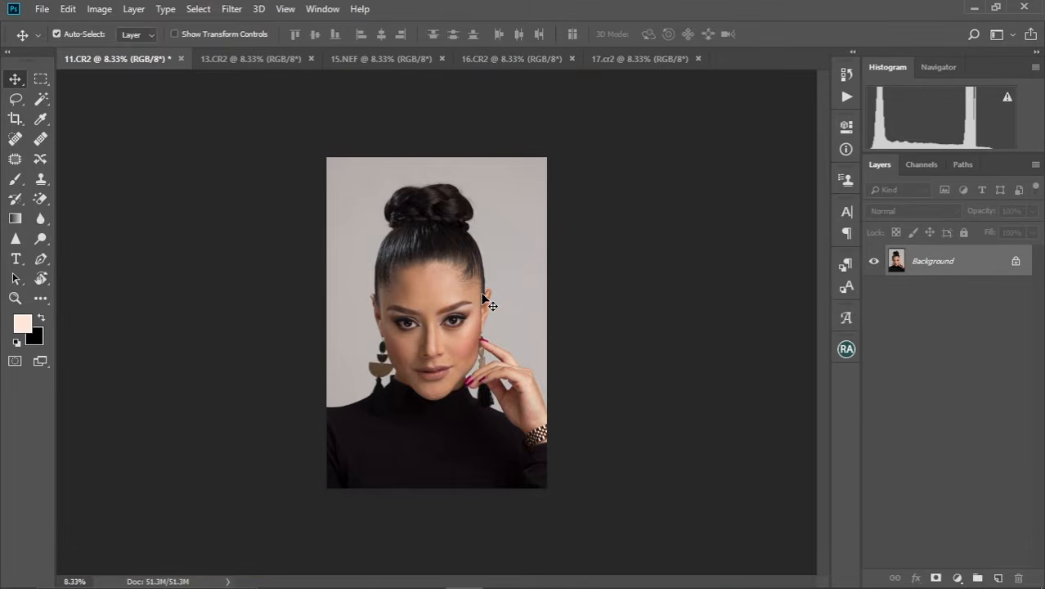
pyautogui.hotkey('ctrl', '+')
pyautogui.scroll(3, 486, 302)
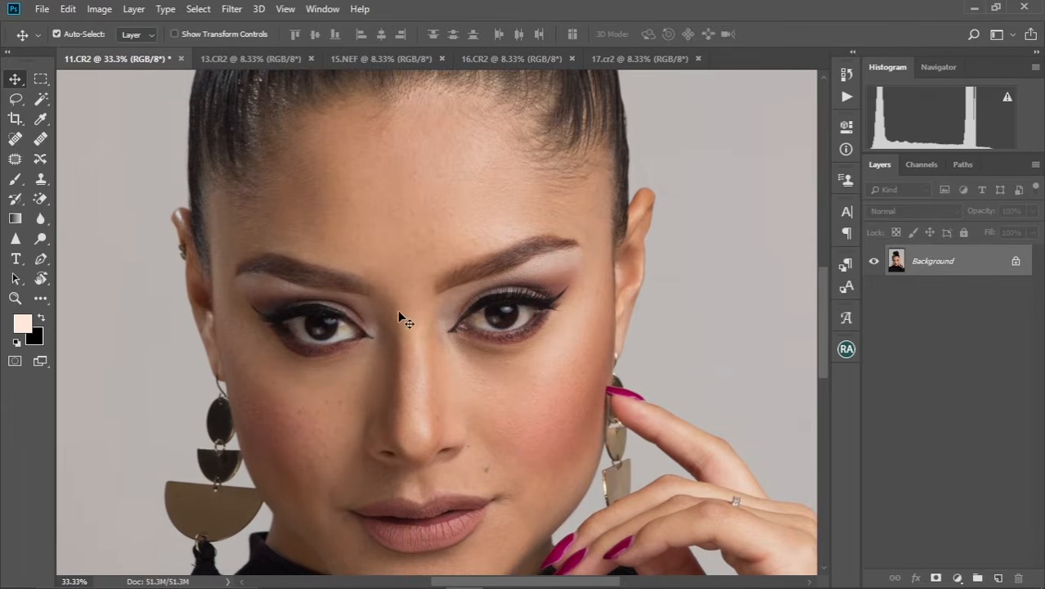
pyautogui.moveTo(399, 311); pyautogui.dragTo(416, 256)
pyautogui.scroll(5, 421, 280)
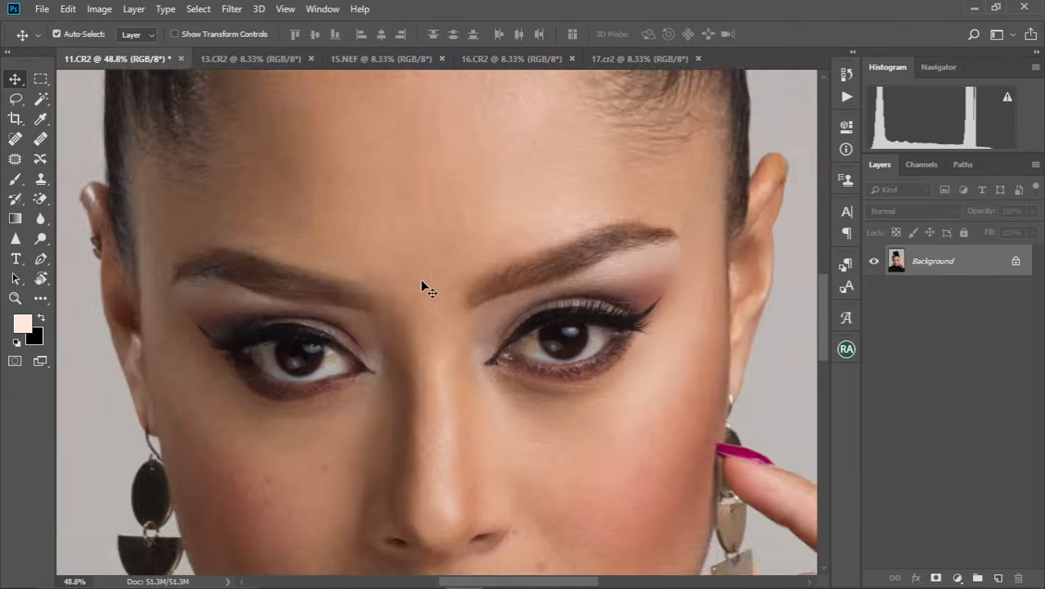
pyautogui.scroll(-5, 422, 282)
pyautogui.scroll(-5, 421, 280)
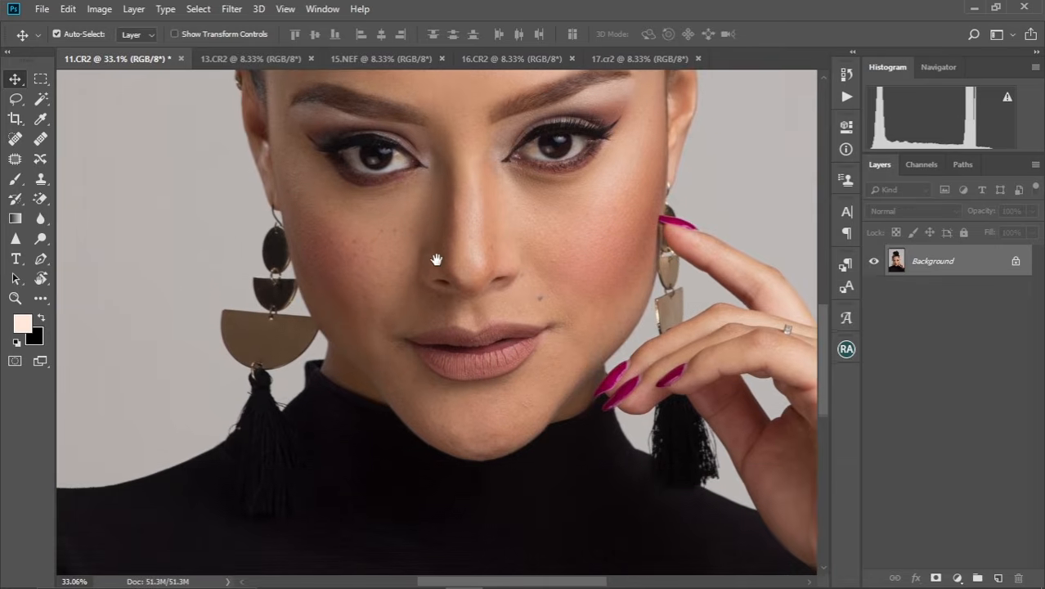
pyautogui.scroll(3, 420, 287)
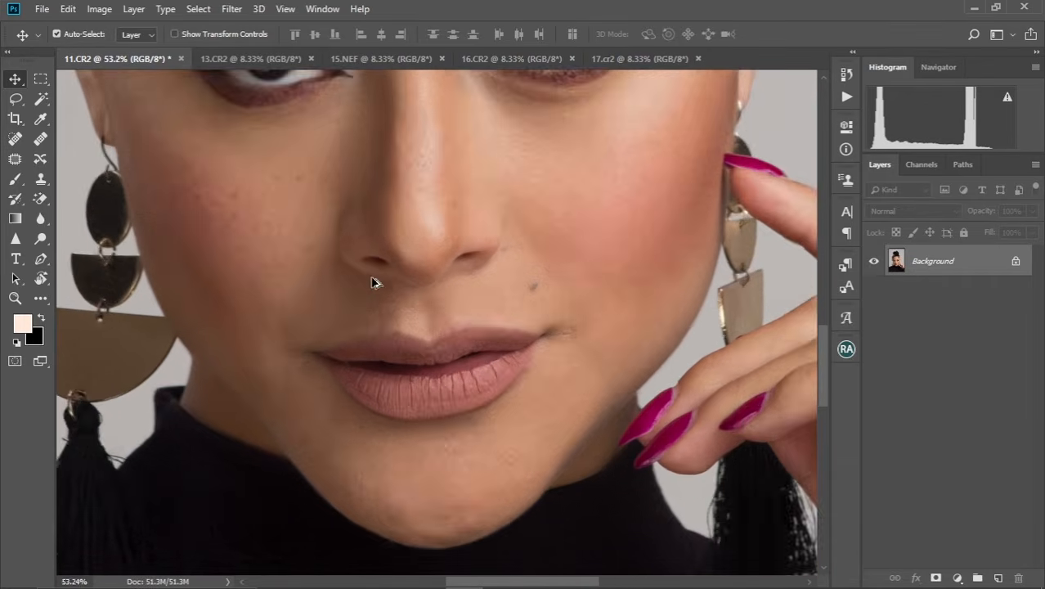
pyautogui.scroll(1, 373, 282)
pyautogui.moveTo(367, 280); pyautogui.dragTo(448, 322)
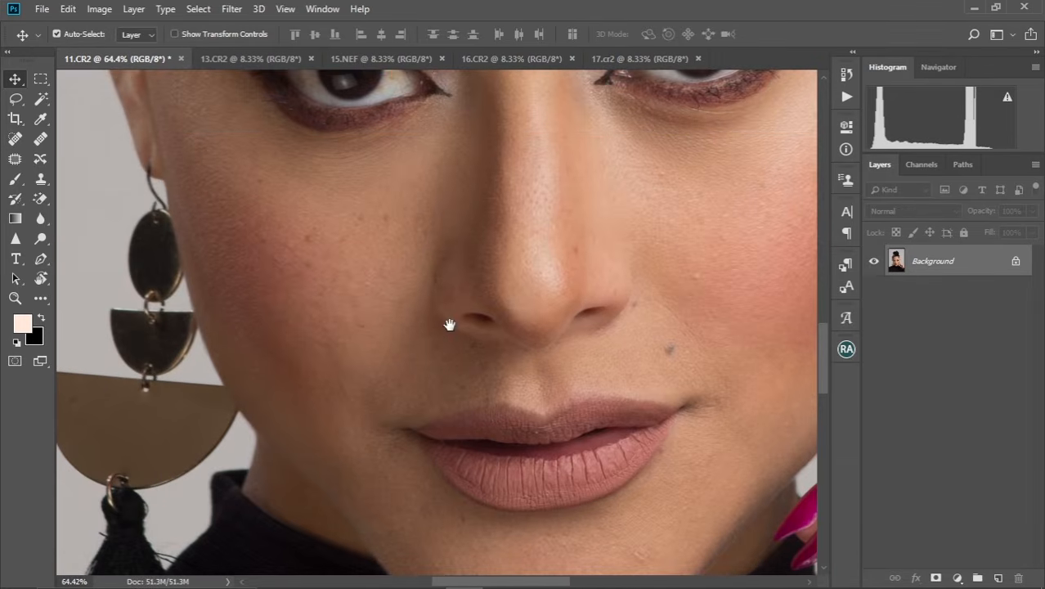
pyautogui.moveTo(497, 221); pyautogui.dragTo(441, 298)
pyautogui.scroll(10, 440, 298)
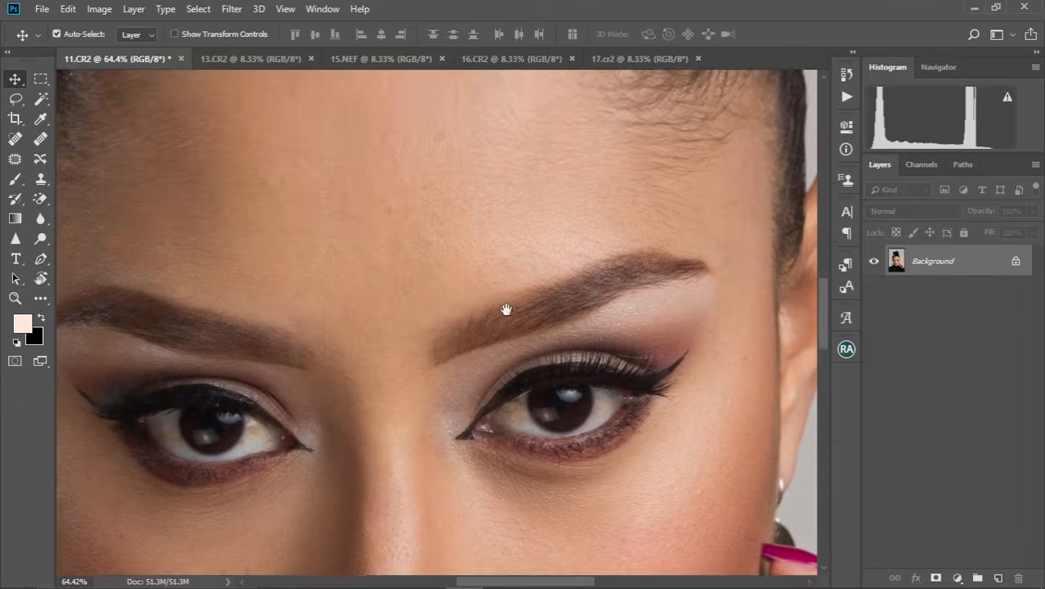
pyautogui.scroll(-10, 495, 308)
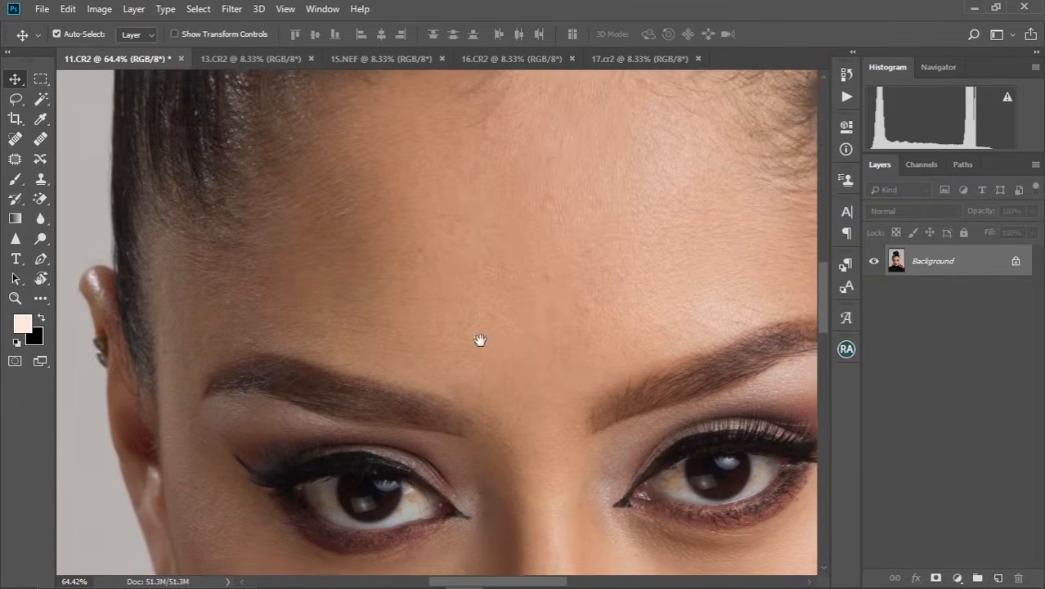
pyautogui.scroll(-8, 427, 350)
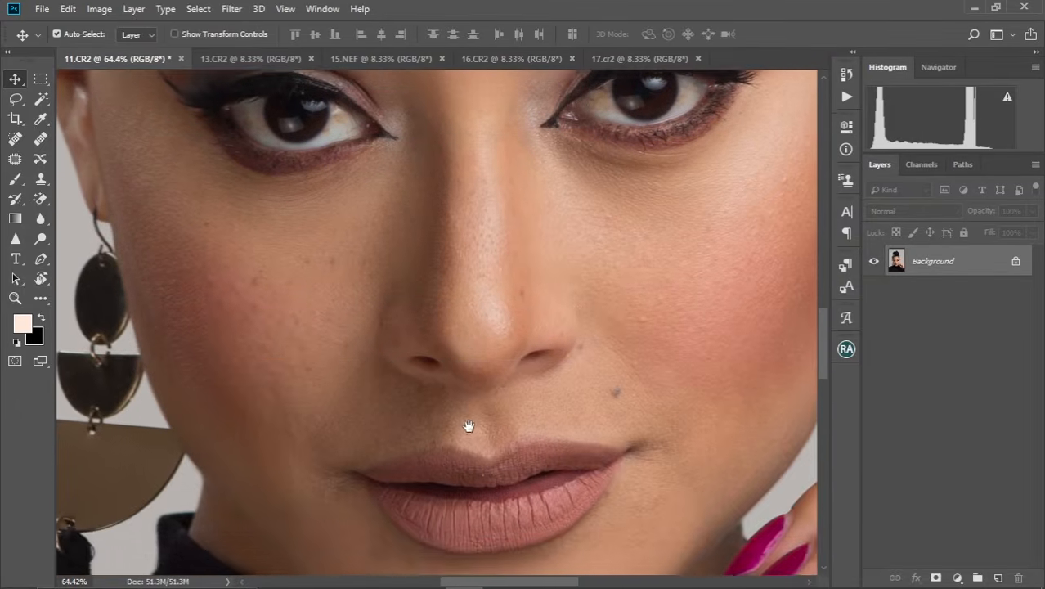
pyautogui.scroll(-5, 520, 350)
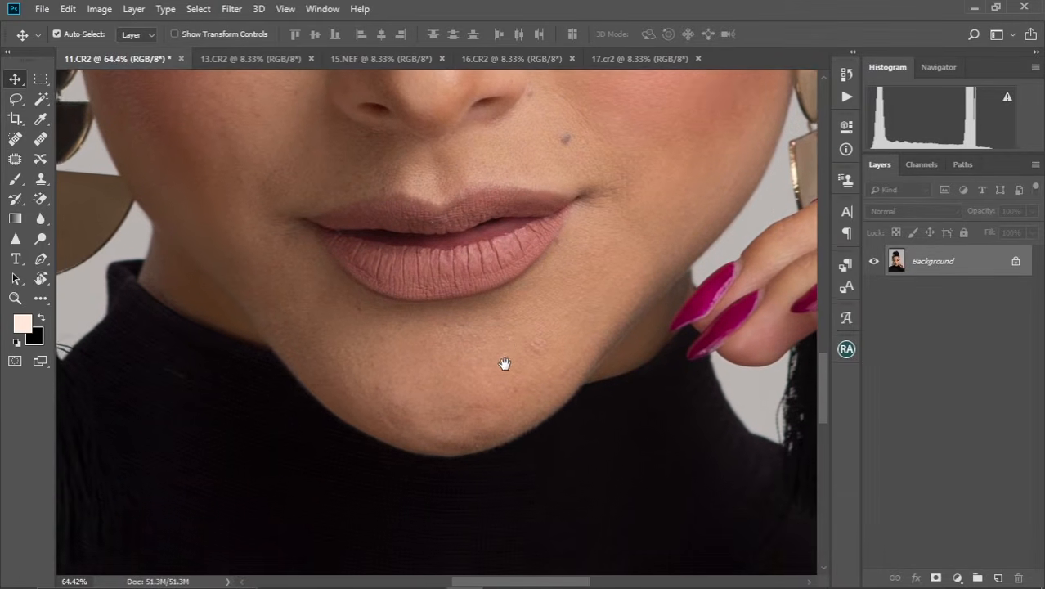
pyautogui.moveTo(504, 363); pyautogui.dragTo(499, 394)
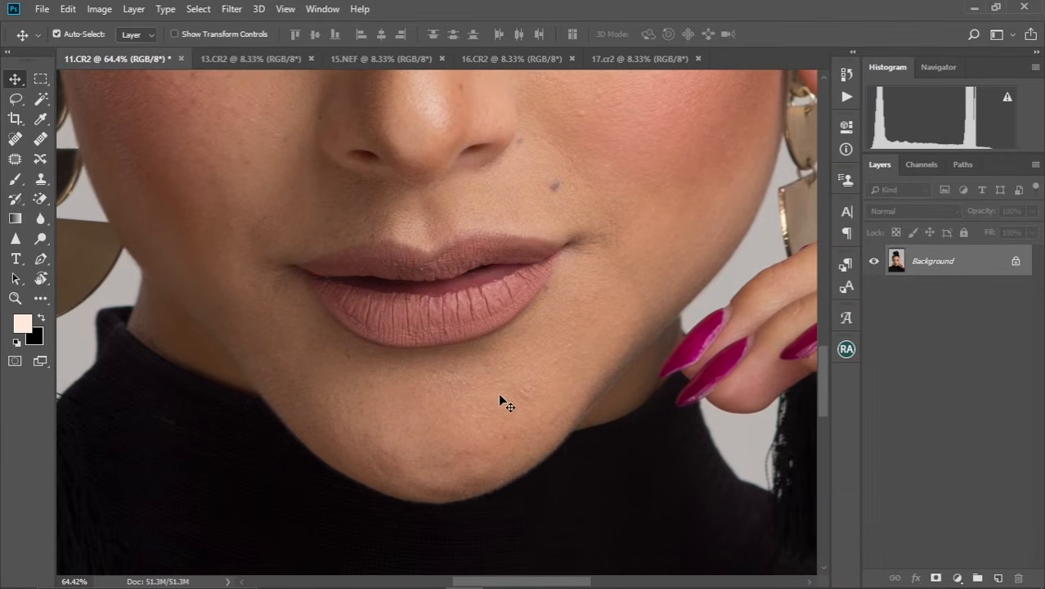
pyautogui.hotkey('ctrl', '0')
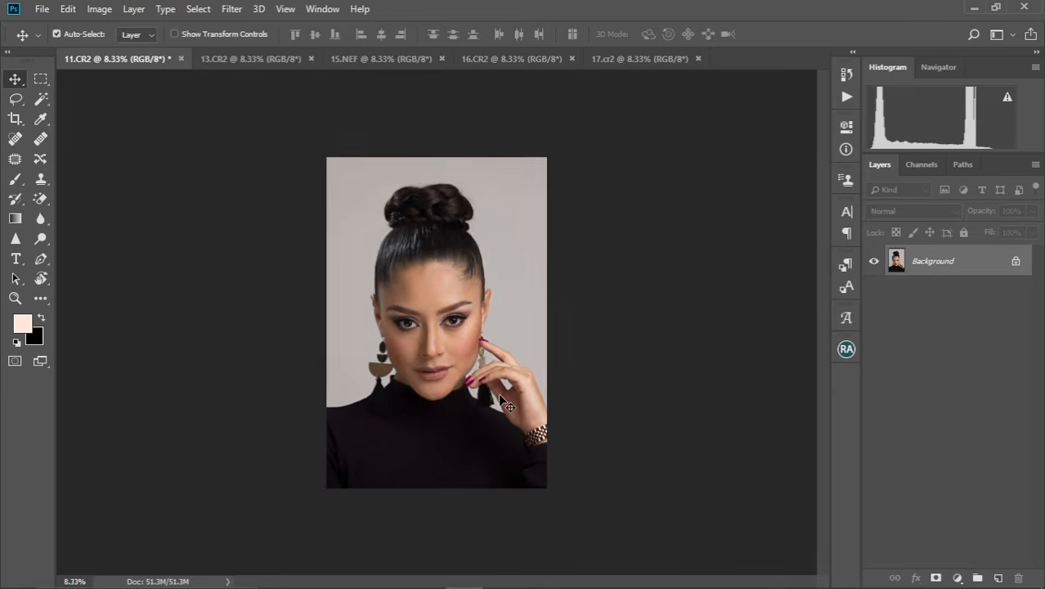
pyautogui.hotkey('ctrl', '+')
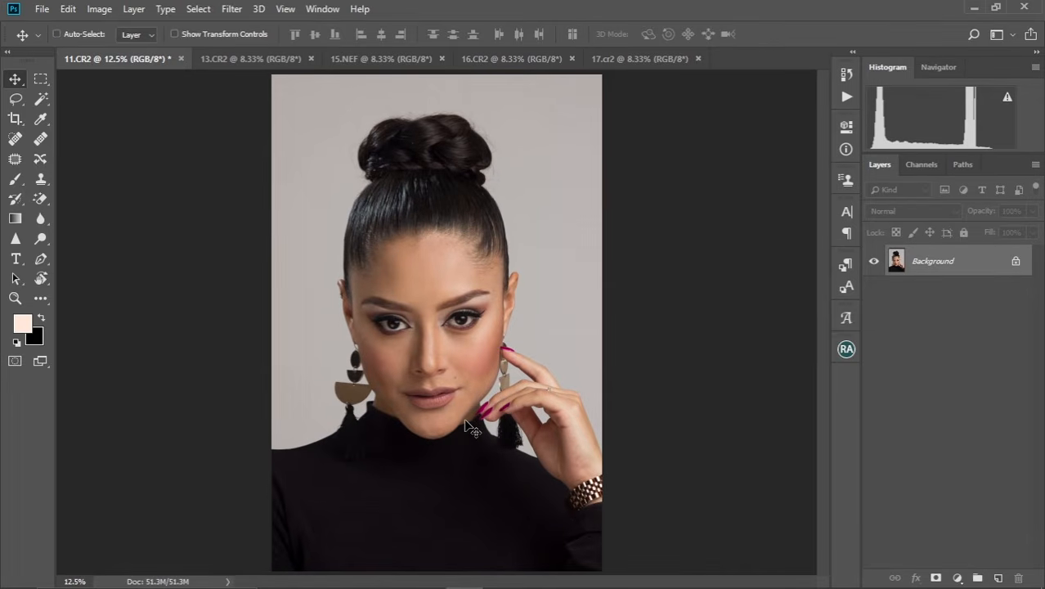
# Duplicate the Background layer twice and rename the lower copy to color.
pyautogui.hotkey('ctrl', 'j')
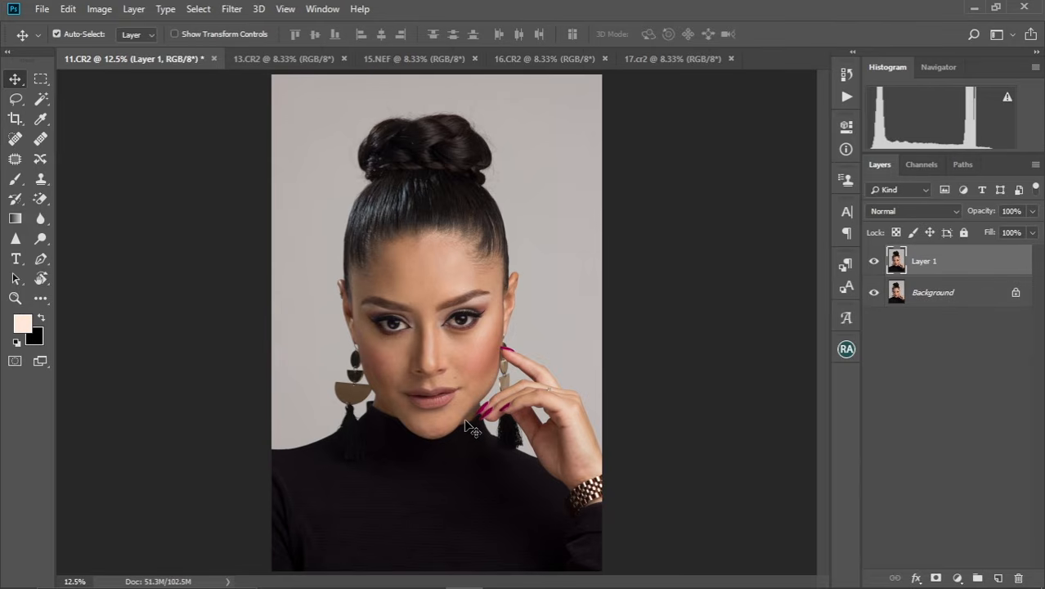
pyautogui.hotkey('ctrl', 'j')
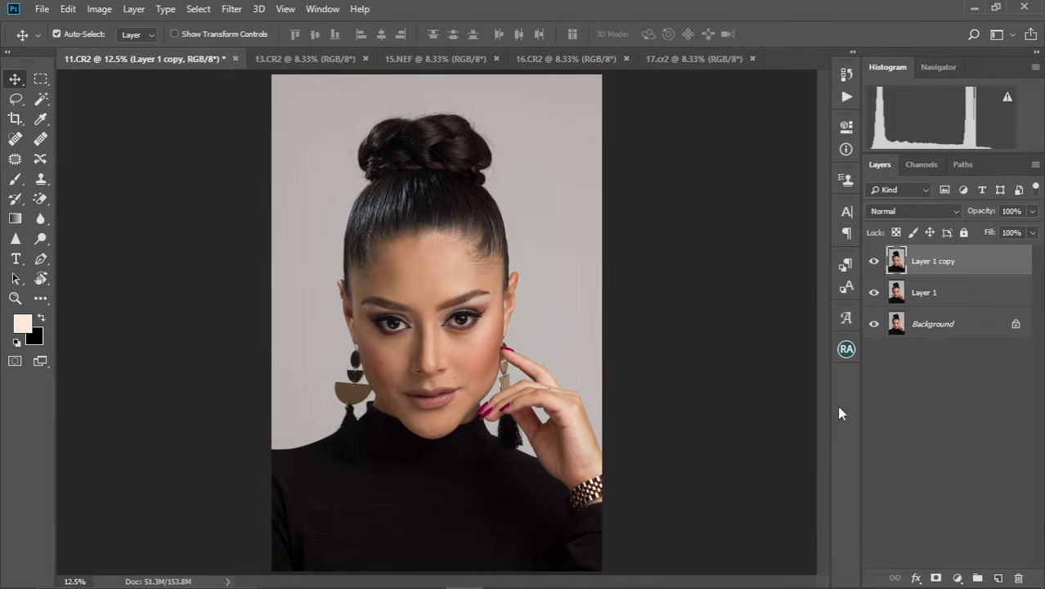
pyautogui.click(915, 300)
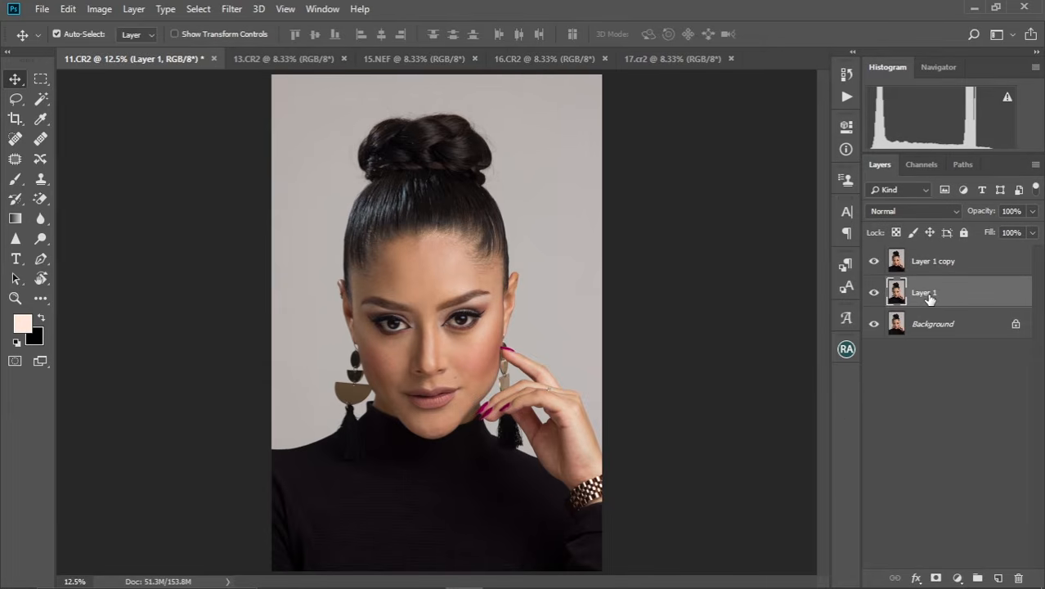
pyautogui.doubleClick(927, 293)
pyautogui.press('BackSpace')
pyautogui.press('Return')
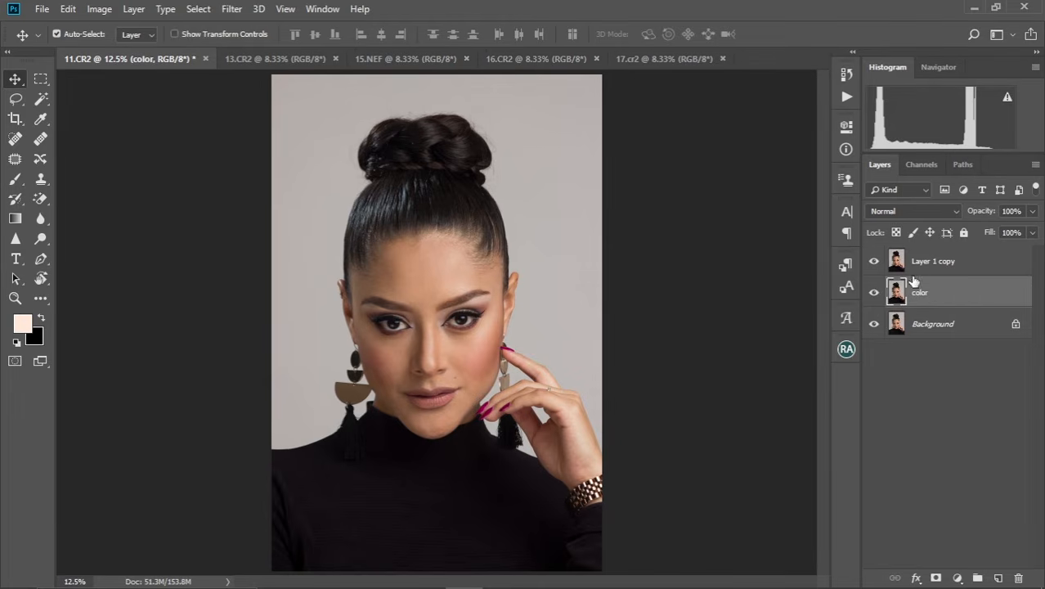
# Rename the uppermost layer copy to Texture.
pyautogui.click(923, 264)
pyautogui.doubleClick(926, 261)
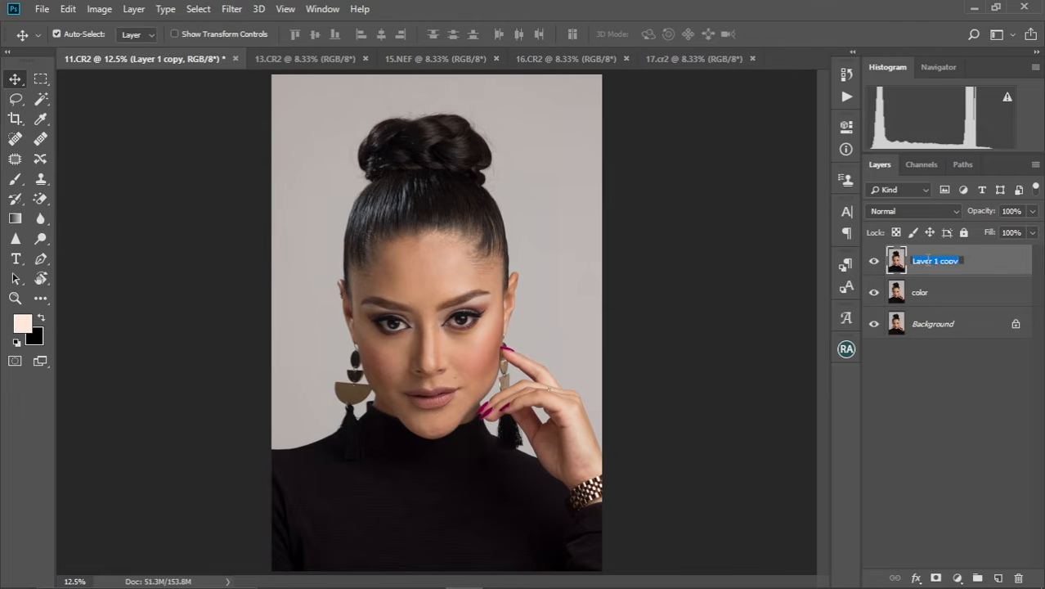
pyautogui.press('BackSpace')
pyautogui.write('Texture')
pyautogui.press('Return')
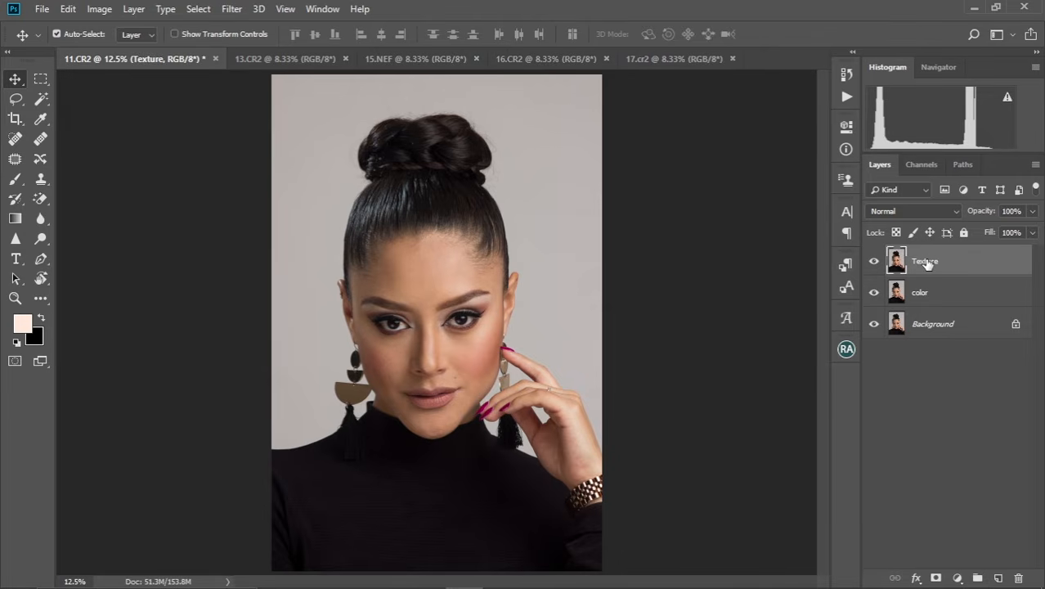
# Hide the Texture layer and apply a Gaussian Blur with a 4.0-pixel radius to the color layer, checking the face in the preview.
pyautogui.click(918, 296)
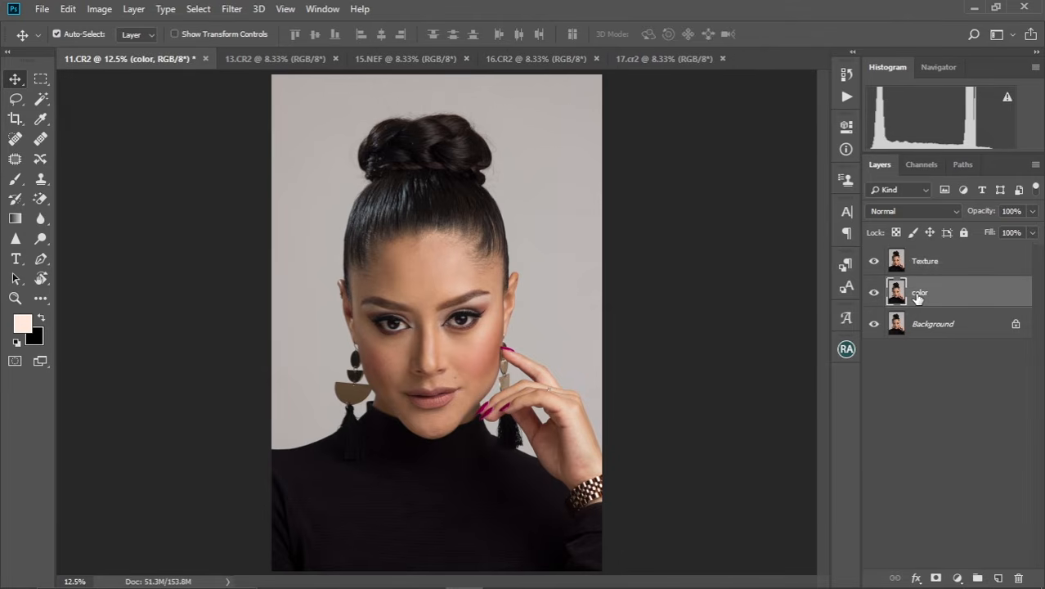
pyautogui.click(875, 263)
pyautogui.click(230, 9)
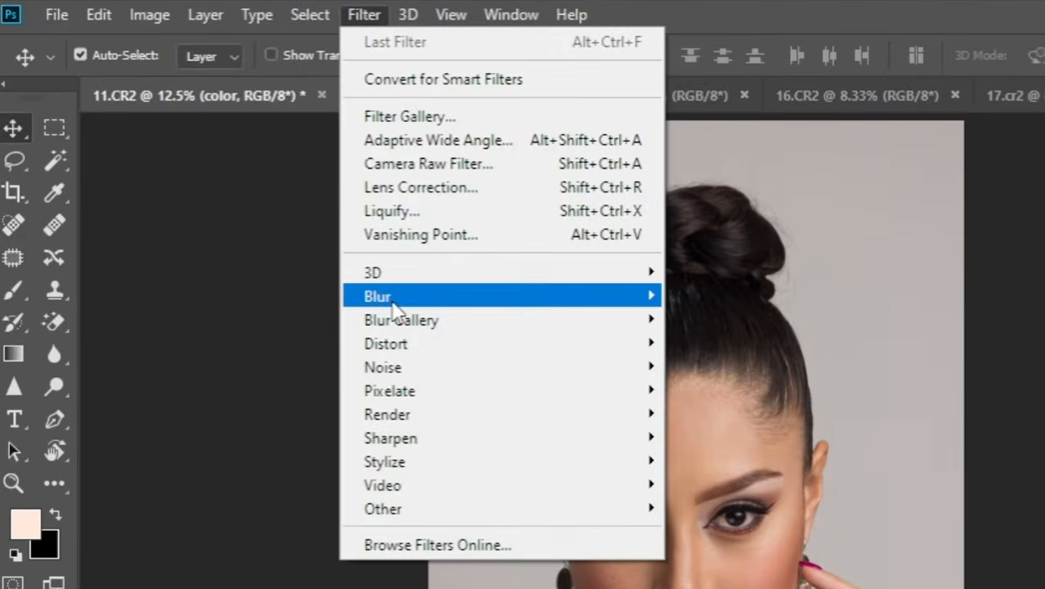
pyautogui.moveTo(259, 185)
pyautogui.click(700, 390)
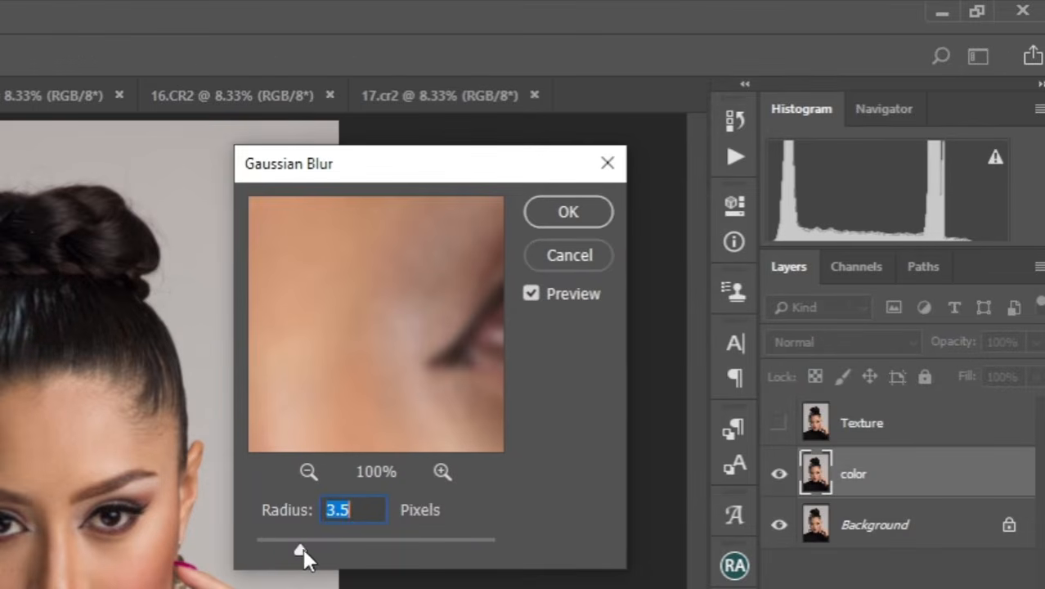
pyautogui.moveTo(302, 550); pyautogui.dragTo(309, 548)
pyautogui.moveTo(383, 355)
pyautogui.mouseDown()
pyautogui.moveTo(385, 310)
pyautogui.moveTo(386, 352)
pyautogui.mouseUp()
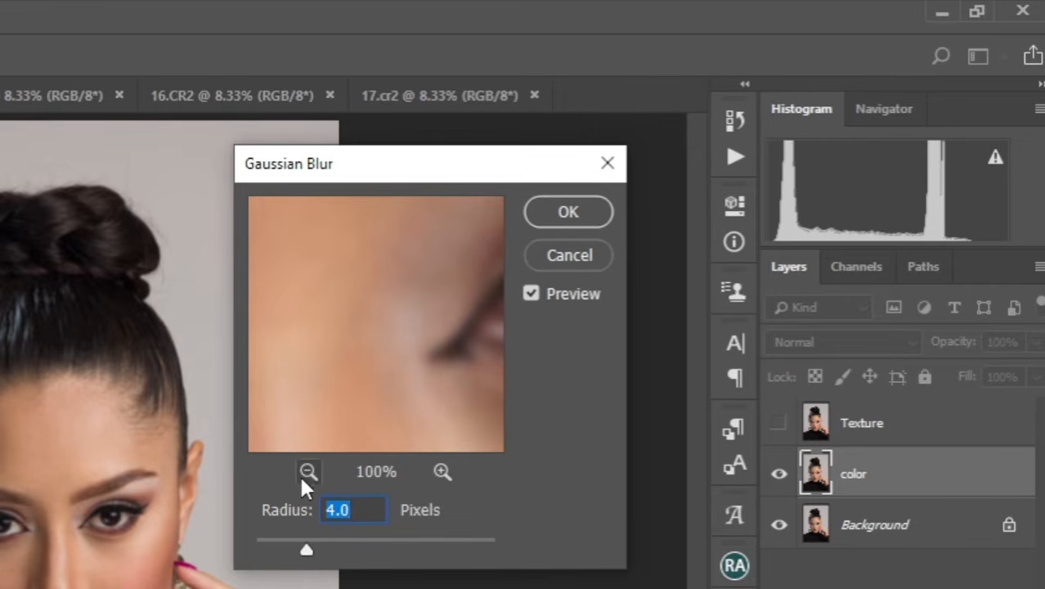
pyautogui.click(309, 472)
pyautogui.click(309, 472)
pyautogui.moveTo(315, 413); pyautogui.dragTo(361, 311)
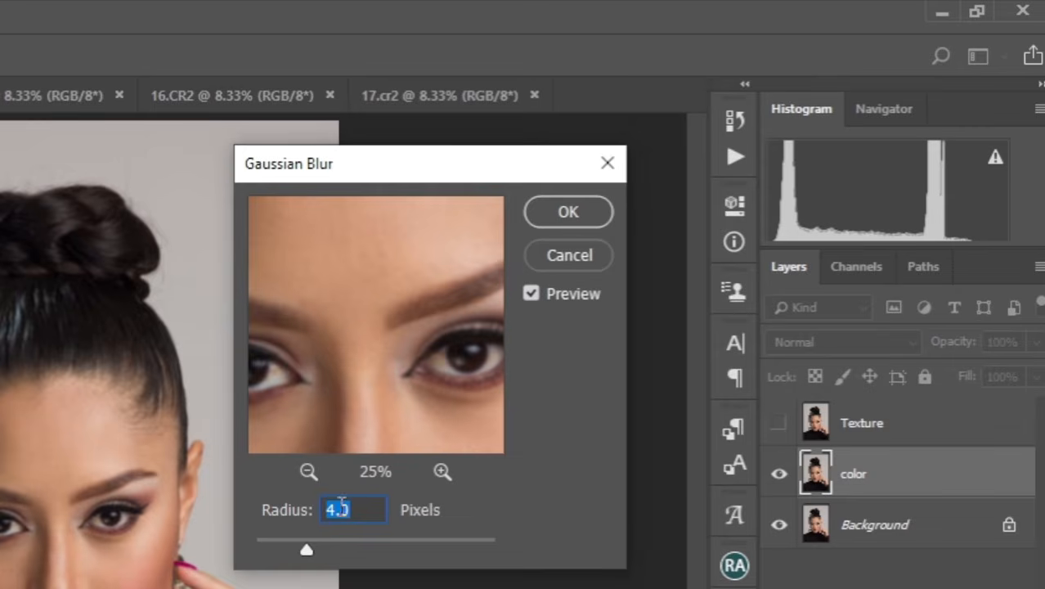
pyautogui.moveTo(399, 341); pyautogui.dragTo(381, 307)
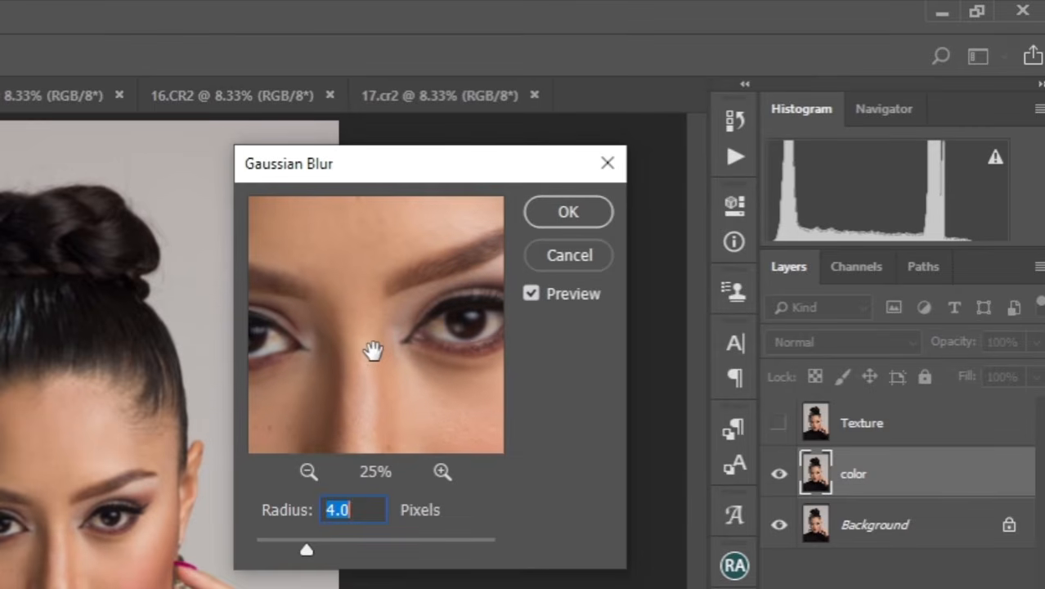
pyautogui.moveTo(373, 351)
pyautogui.mouseDown()
pyautogui.moveTo(373, 308)
pyautogui.moveTo(378, 334)
pyautogui.mouseUp()
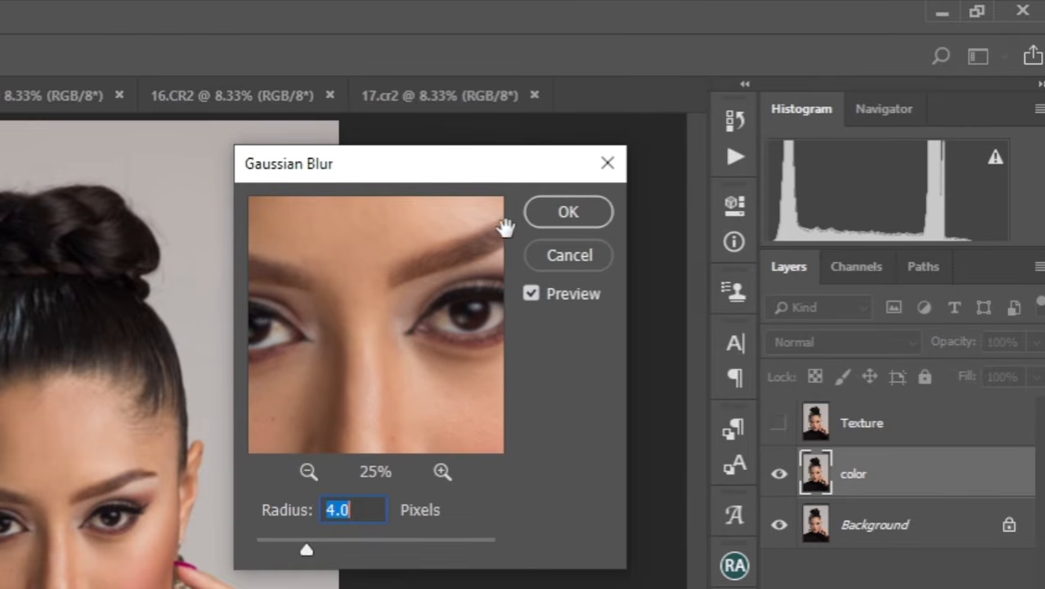
pyautogui.click(570, 212)
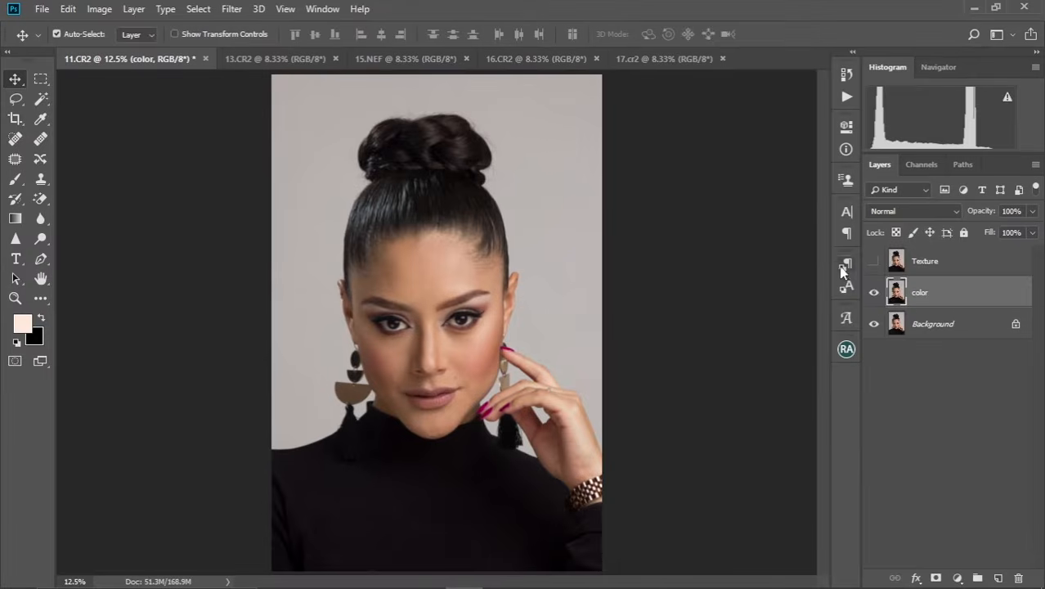
# Show the Texture layer and use Apply Image on it with the color layer as source, Subtract blending, scale 2 and offset 128.
pyautogui.click(904, 267)
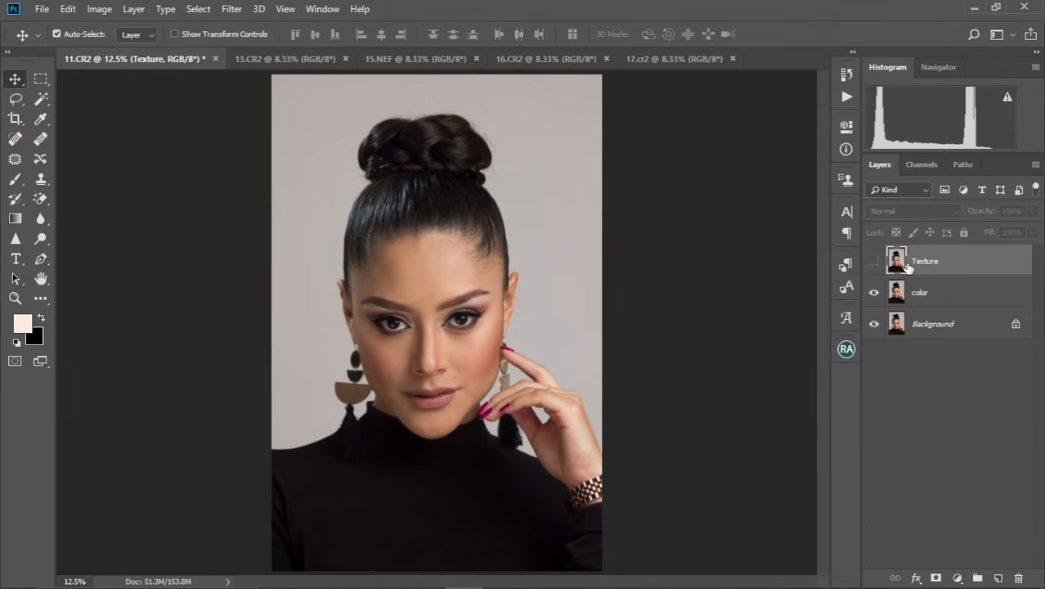
pyautogui.click(875, 262)
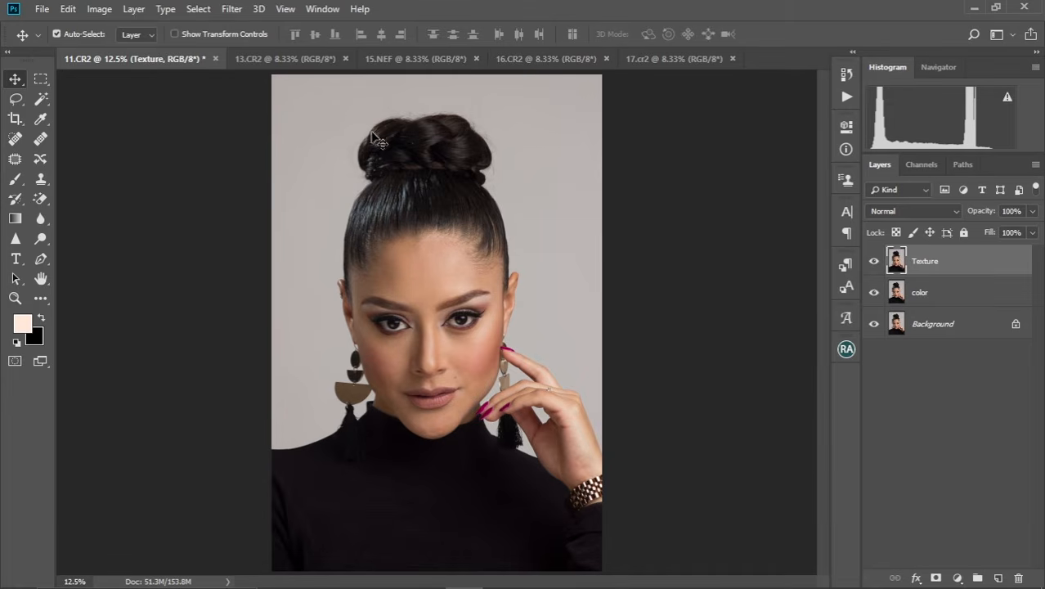
pyautogui.click(99, 9)
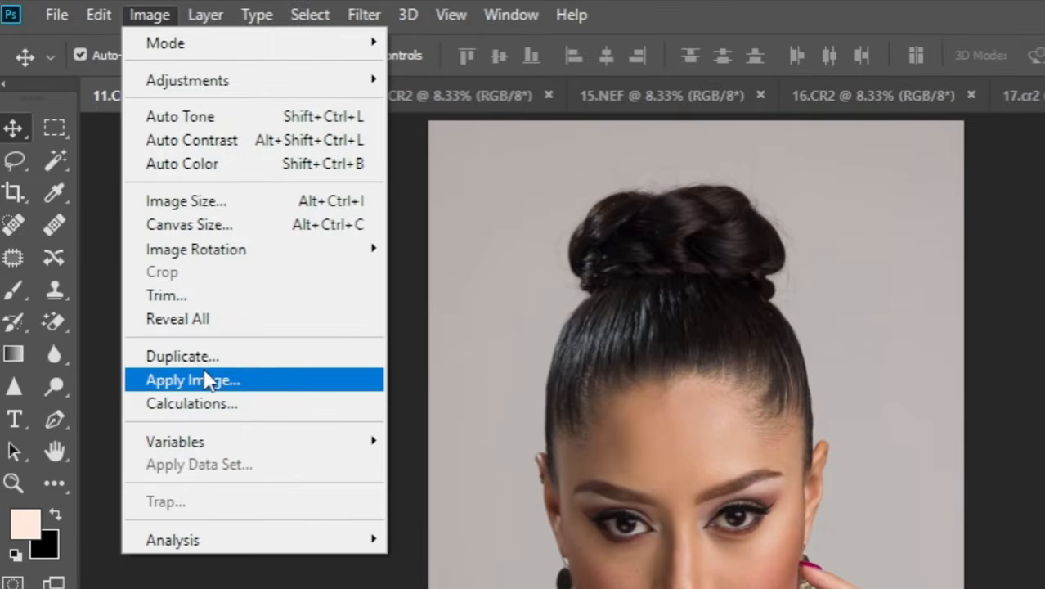
pyautogui.click(206, 380)
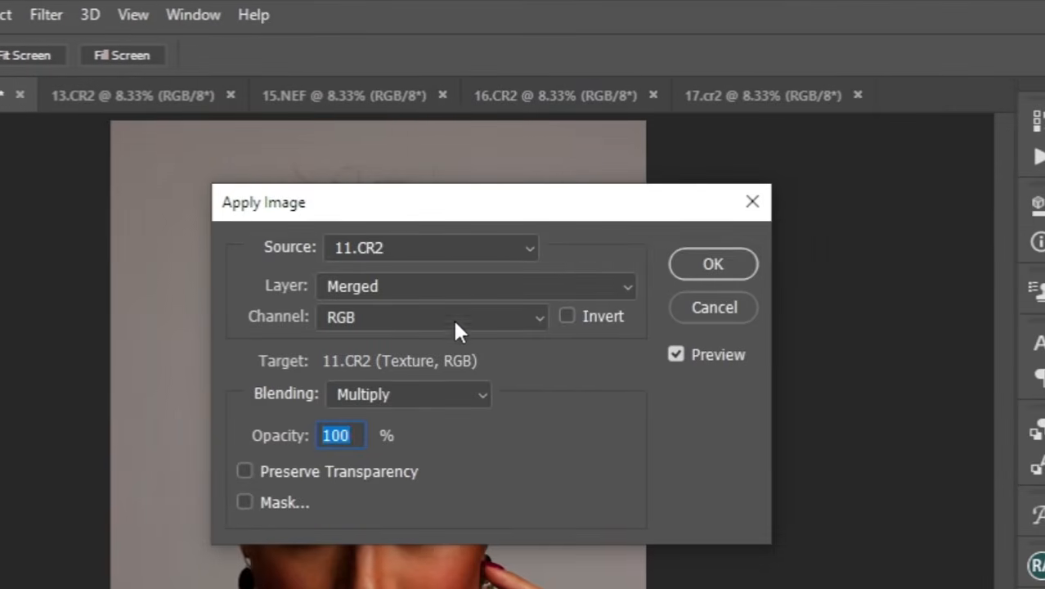
pyautogui.click(623, 286)
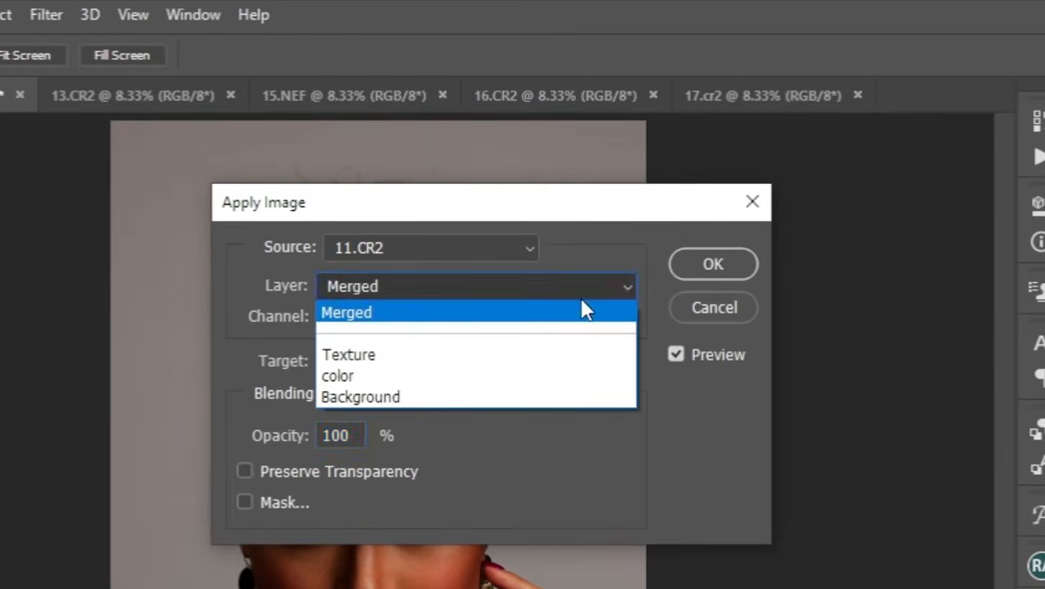
pyautogui.click(356, 374)
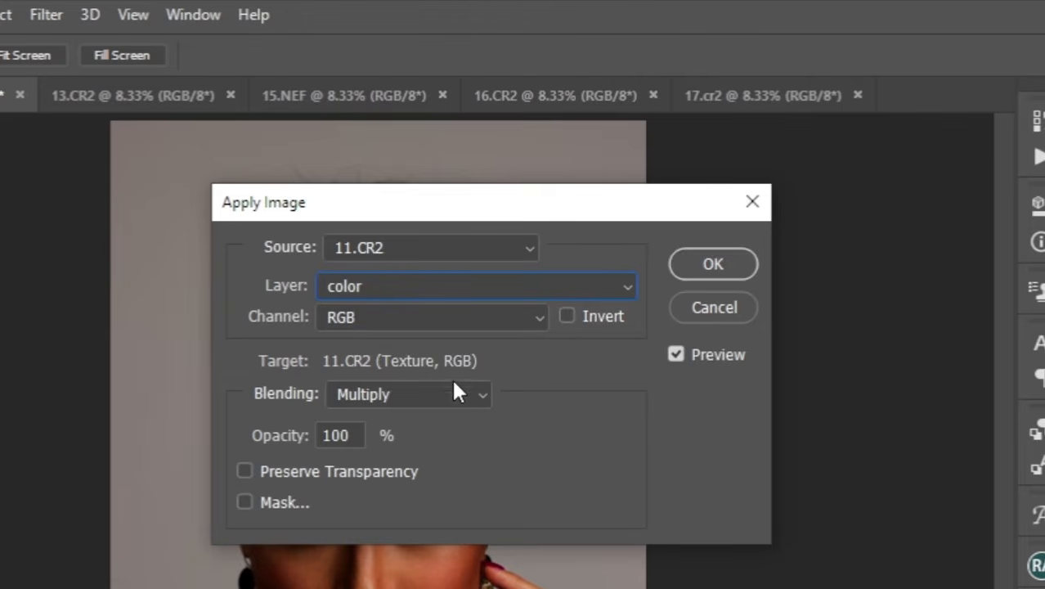
pyautogui.click(481, 401)
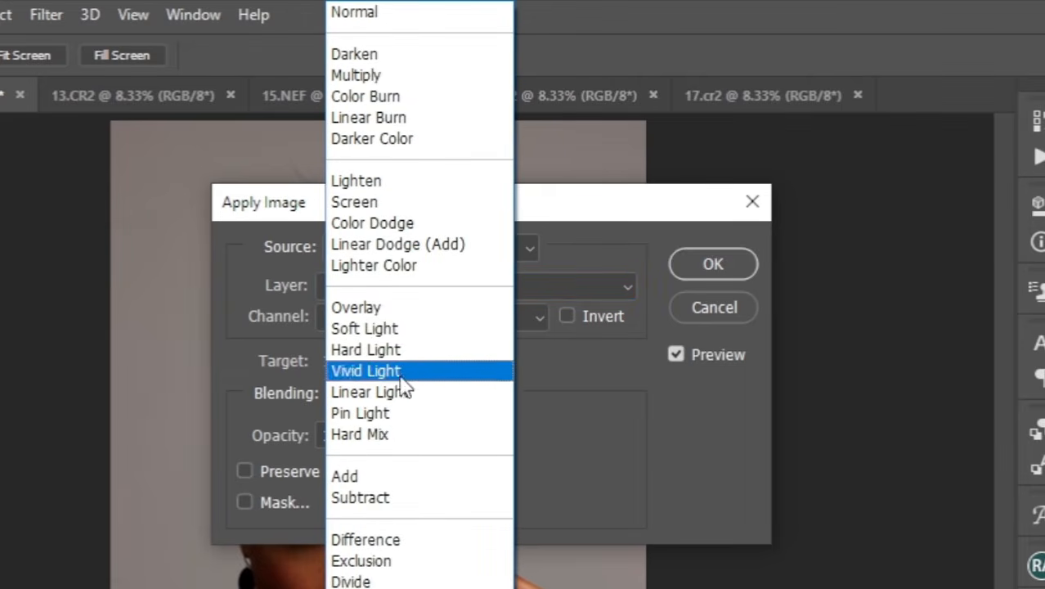
pyautogui.click(413, 499)
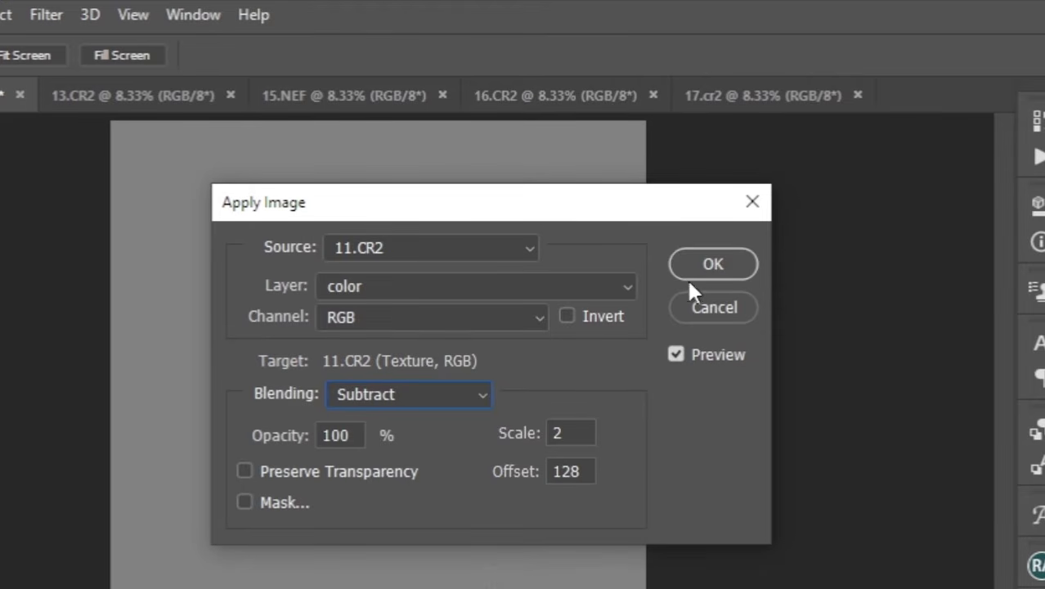
pyautogui.click(708, 270)
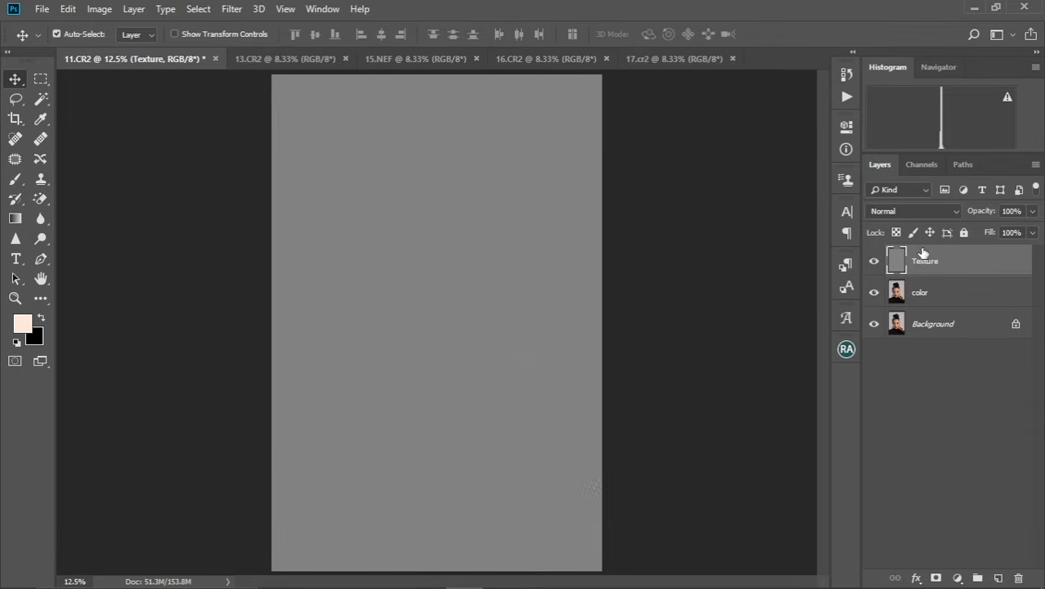
# Set the Texture layer's blend mode to Linear Light and check the face up close.
pyautogui.click(953, 211)
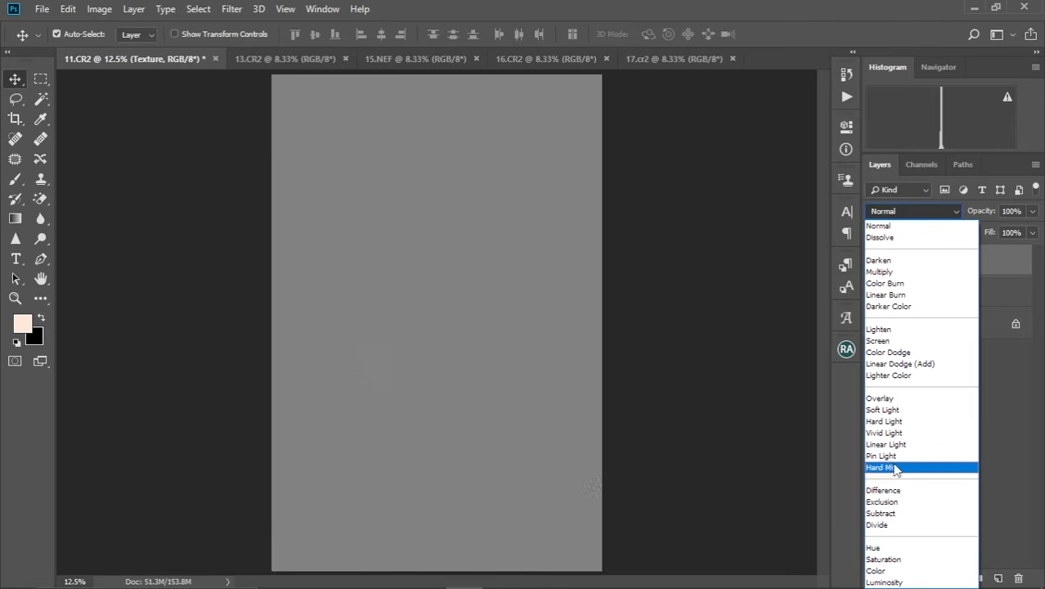
pyautogui.click(898, 446)
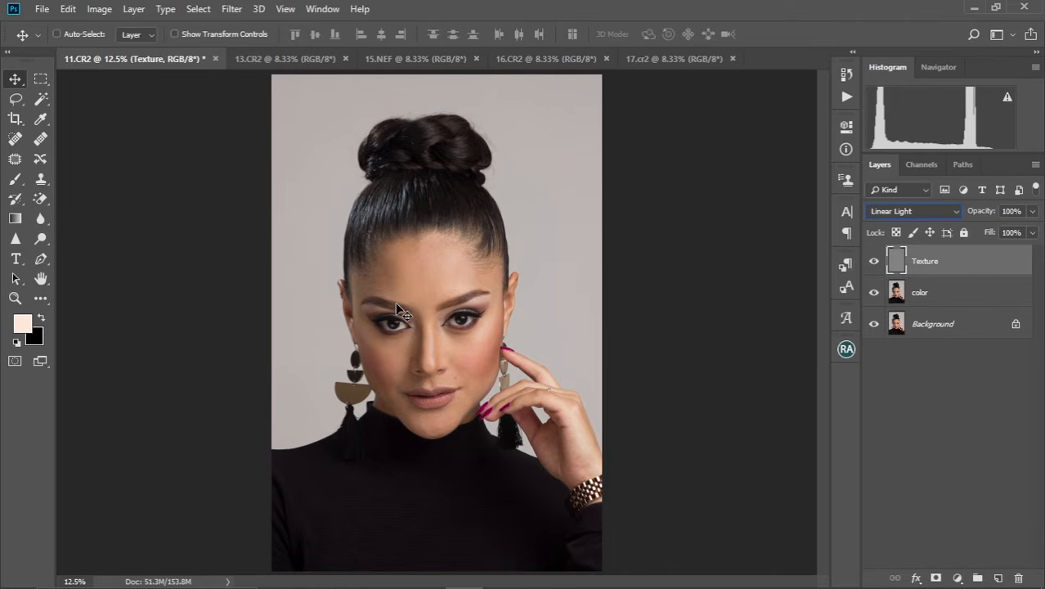
pyautogui.scroll(3, 396, 302)
pyautogui.scroll(-2, 395, 302)
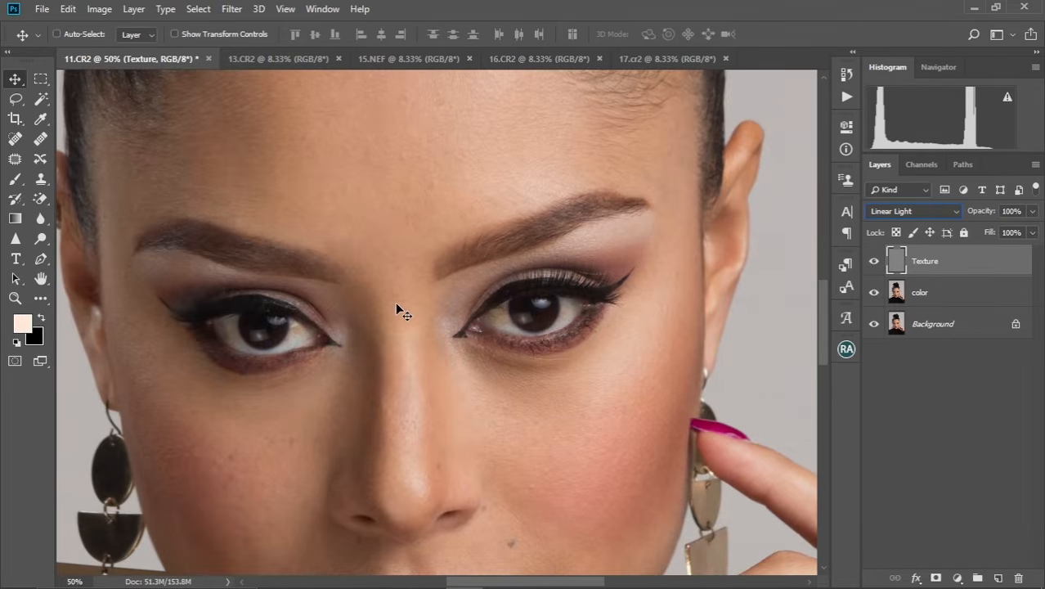
pyautogui.scroll(-1, 395, 302)
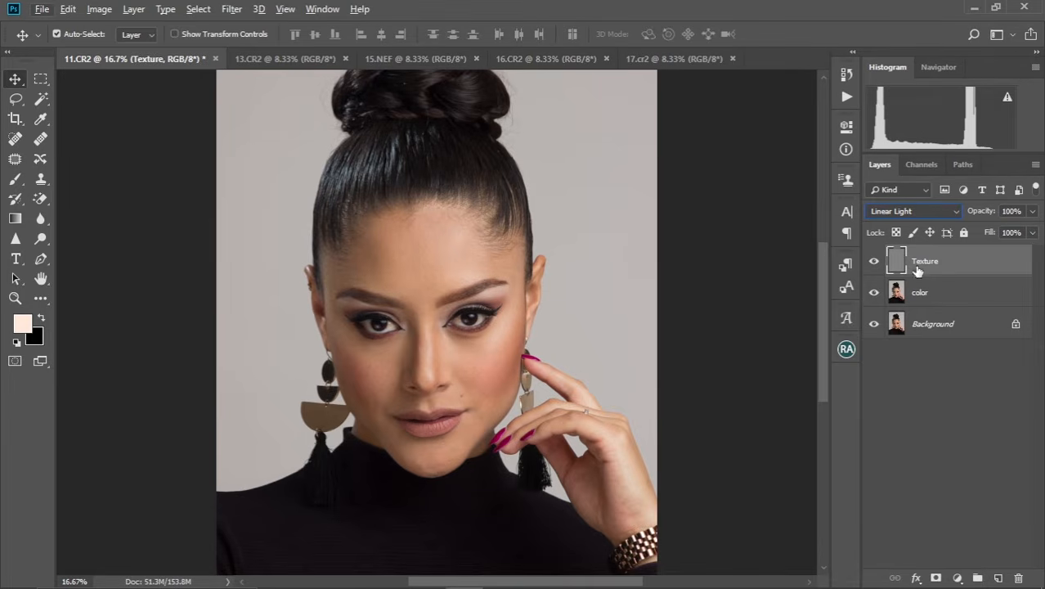
# Group the Texture and color layers and rename the group Fs.
pyautogui.keyDown('ctrl'); pyautogui.click(949, 295); pyautogui.keyUp('ctrl')
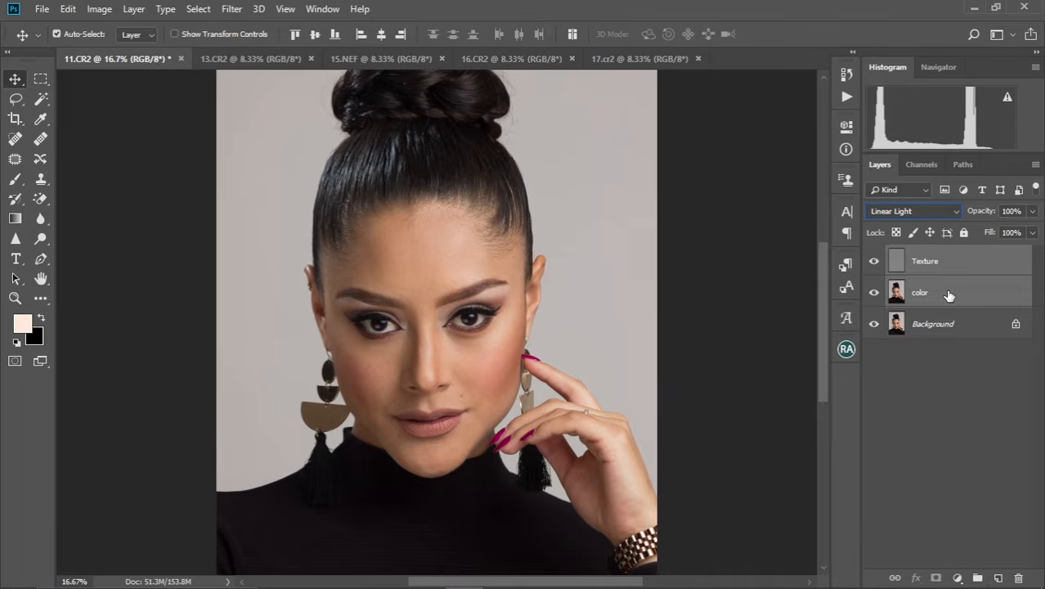
pyautogui.hotkey('ctrl', 'g')
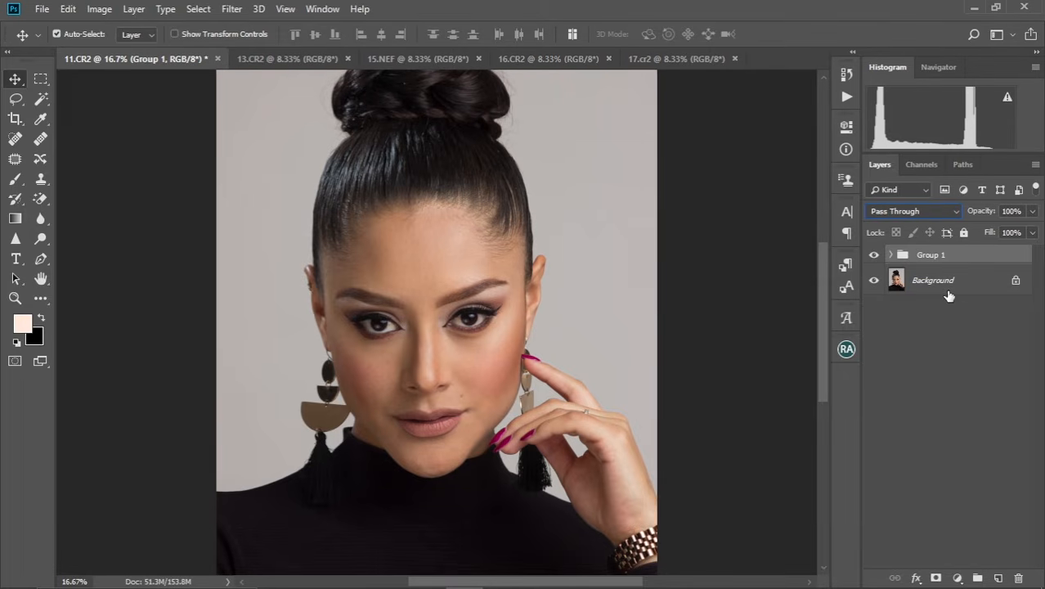
pyautogui.doubleClick(932, 255)
pyautogui.press('BackSpace')
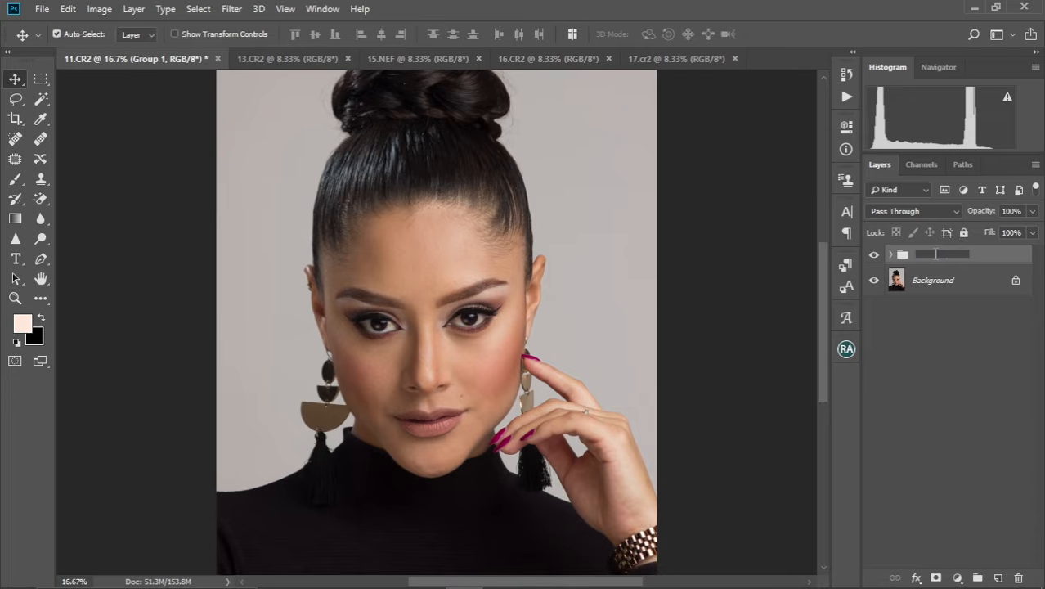
pyautogui.write('Fs')
pyautogui.press('Return')
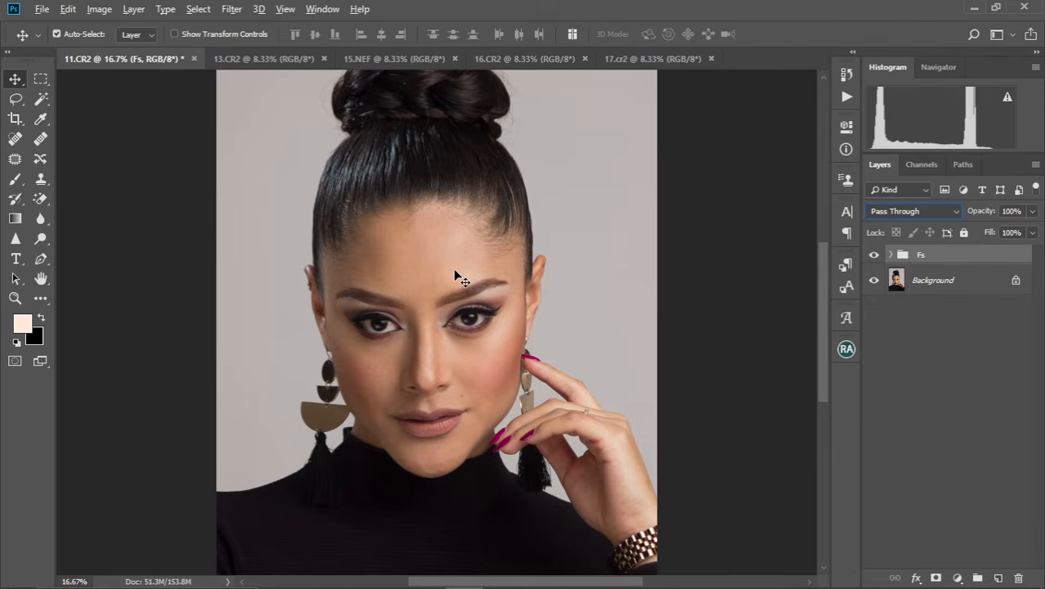
# Expand the Fs group and make its color layer active.
pyautogui.click(892, 256)
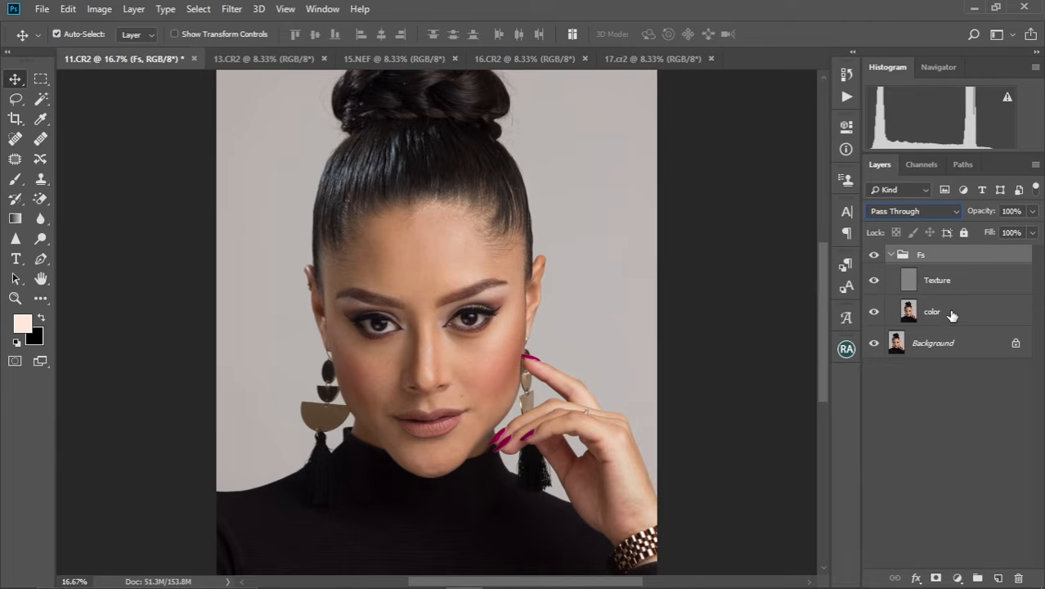
pyautogui.click(947, 318)
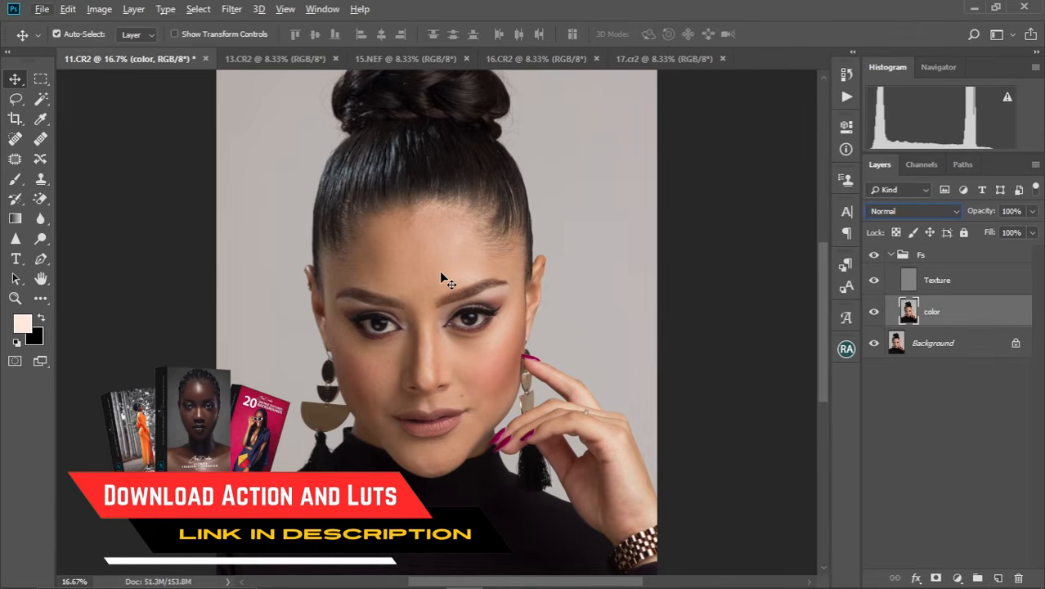
pyautogui.hotkey('alt', ']')
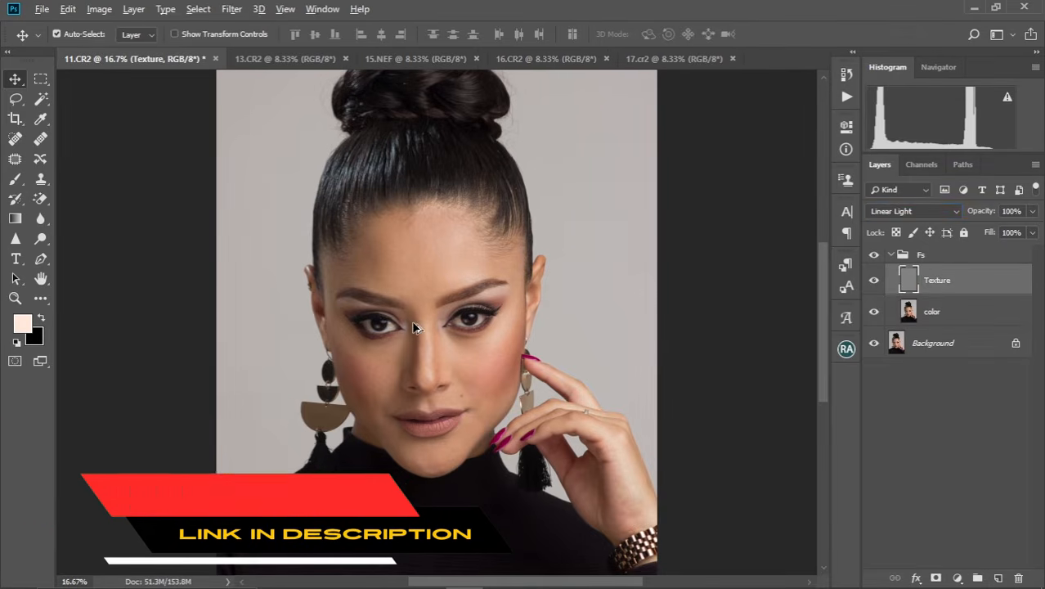
pyautogui.scroll(2, 413, 327)
pyautogui.scroll(-1, 413, 327)
pyautogui.click(930, 315)
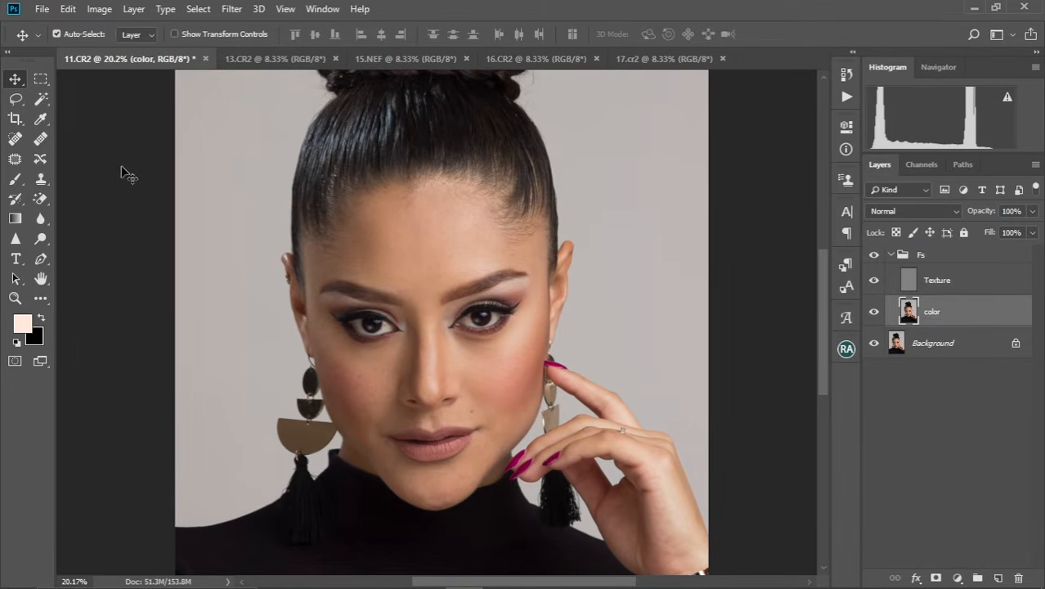
# Outline the central forehead skin between the hairline and the eyebrows with the Lasso tool.
pyautogui.click(16, 99)
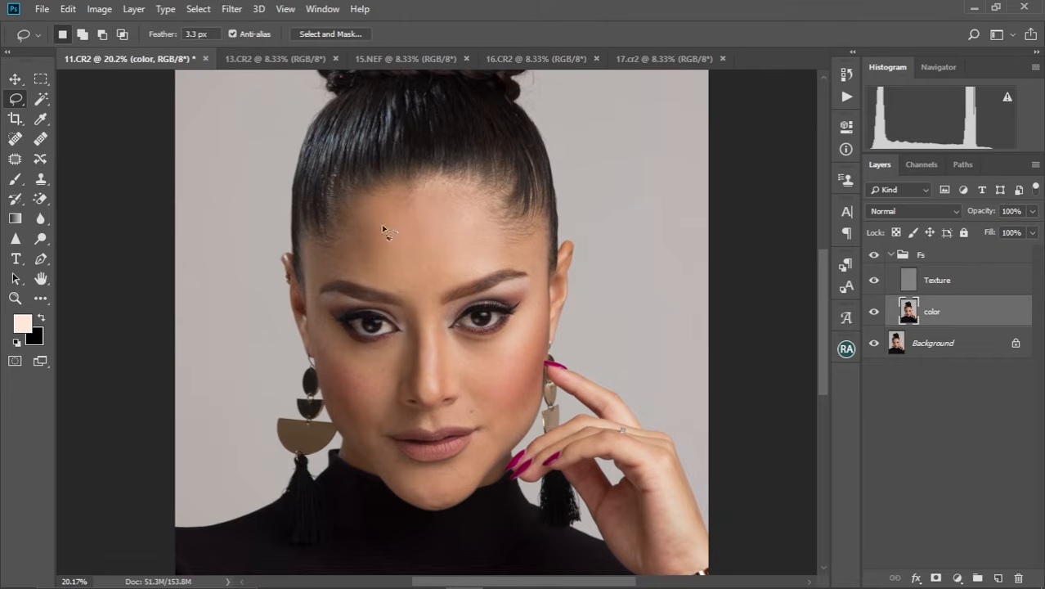
pyautogui.scroll(2, 383, 230)
pyautogui.scroll(-1, 405, 239)
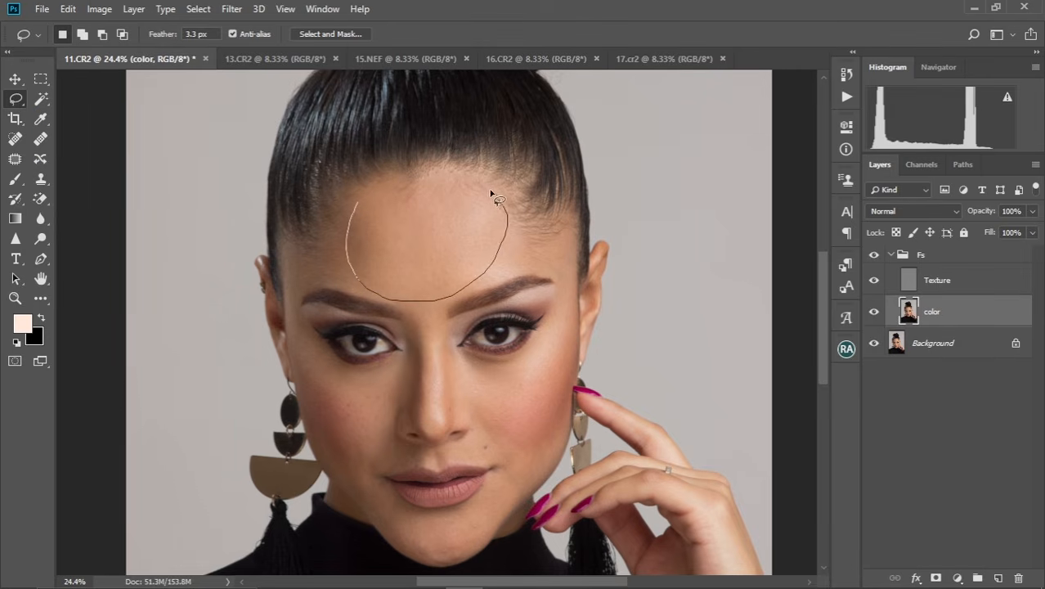
pyautogui.moveTo(369, 227); pyautogui.dragTo(369, 227)
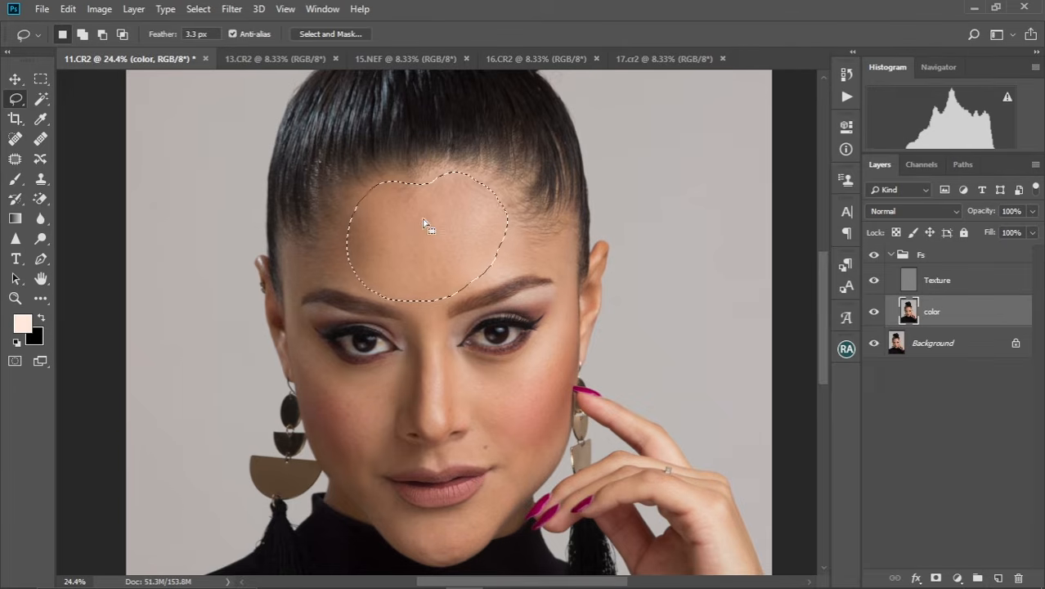
# Apply a Gaussian Blur with a 4.3-pixel radius to the selected forehead skin and deselect it.
pyautogui.click(232, 10)
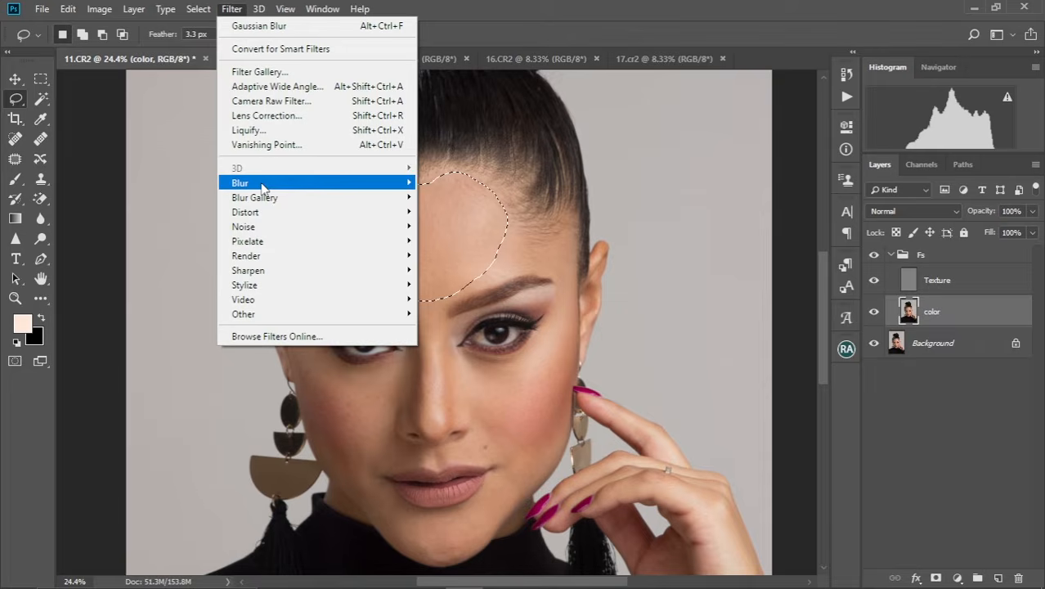
pyautogui.moveTo(263, 186)
pyautogui.click(459, 241)
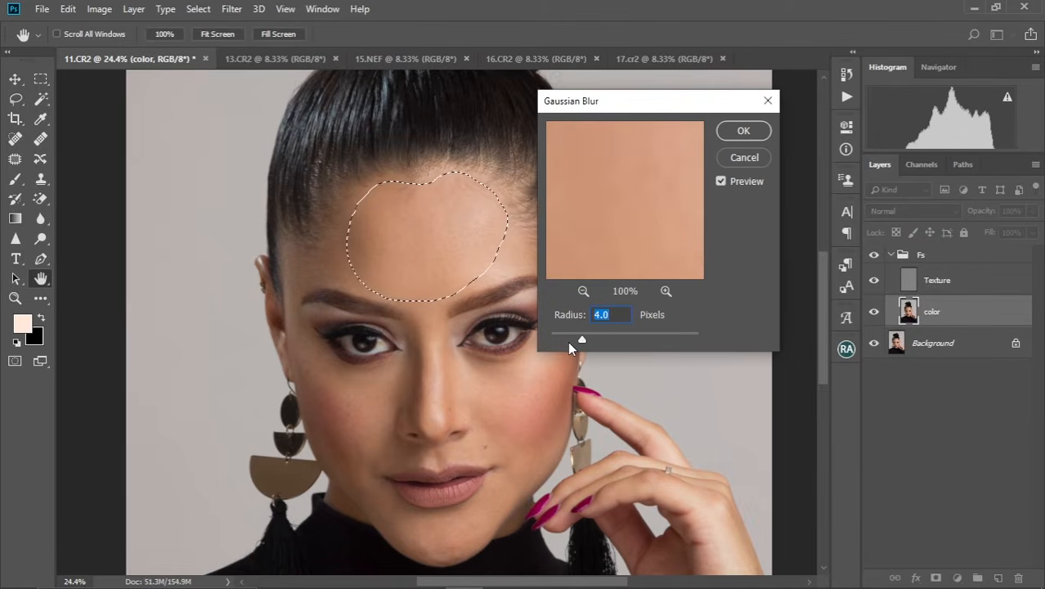
pyautogui.moveTo(583, 338); pyautogui.dragTo(591, 341)
pyautogui.moveTo(585, 336); pyautogui.dragTo(585, 336)
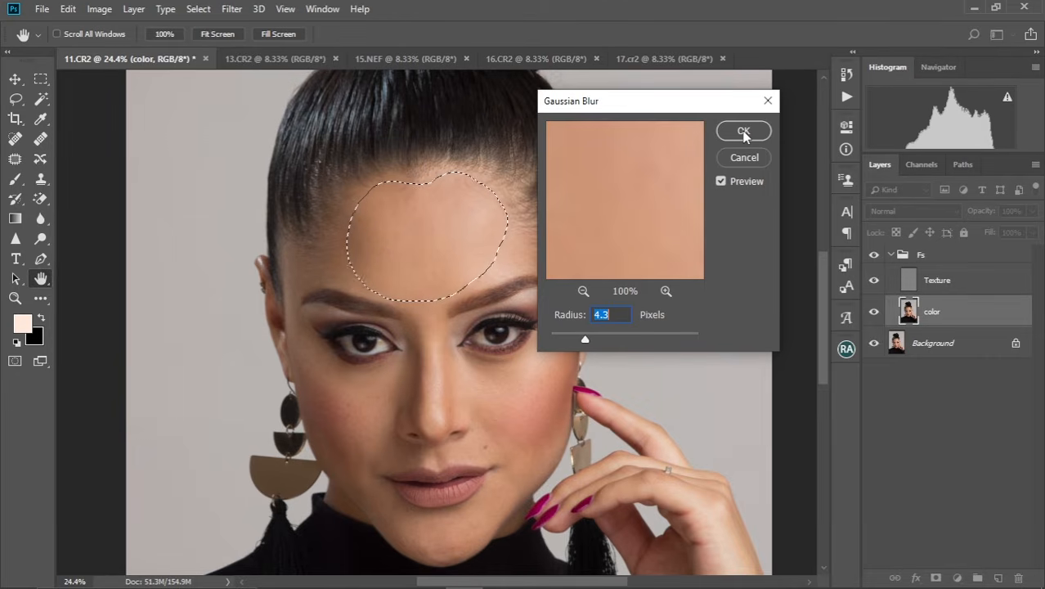
pyautogui.click(744, 133)
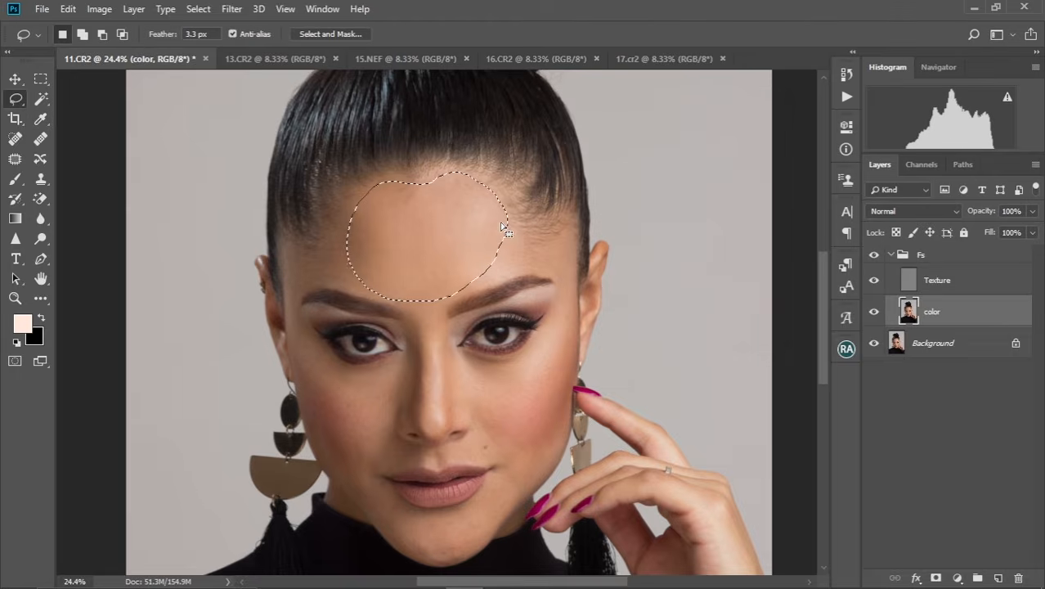
pyautogui.hotkey('ctrl', 'd')
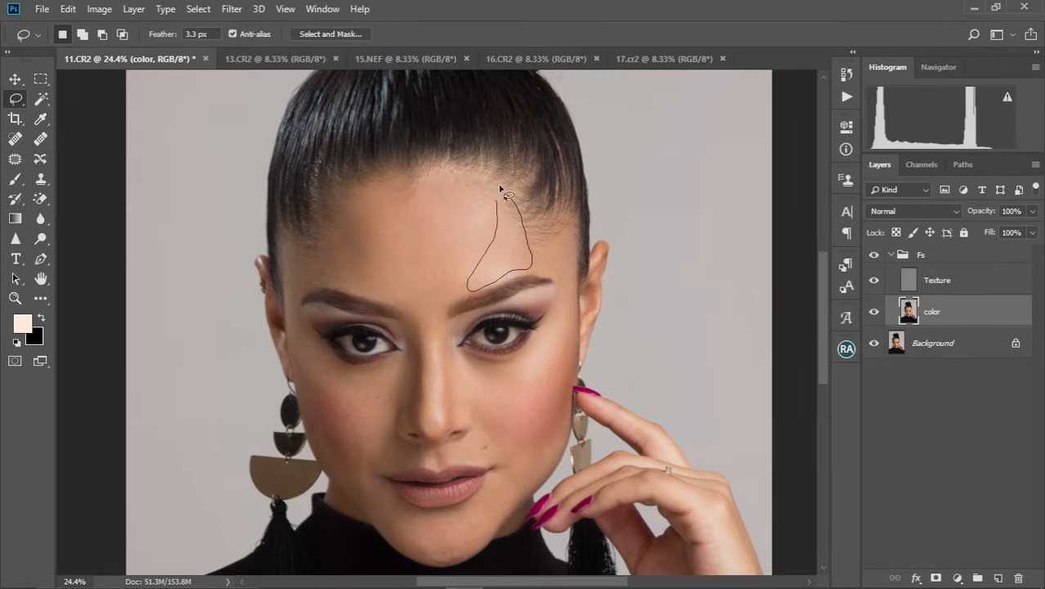
# Lasso the forehead skin above the right-hand eyebrow up to the hairline, repeat the Gaussian Blur on it and deselect.
pyautogui.moveTo(500, 187); pyautogui.dragTo(500, 189)
pyautogui.rightClick(510, 238)
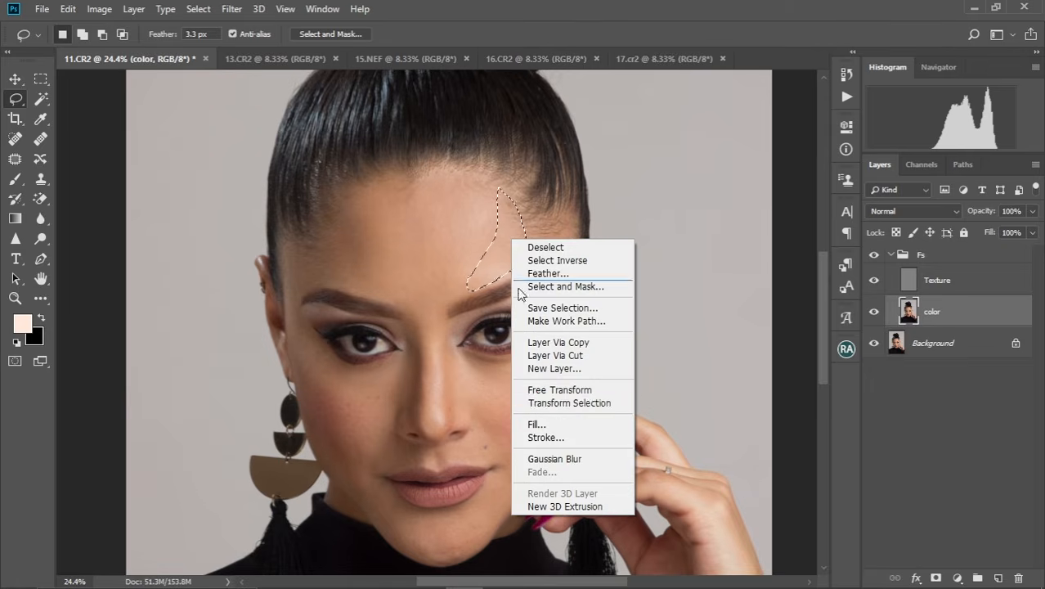
pyautogui.click(558, 460)
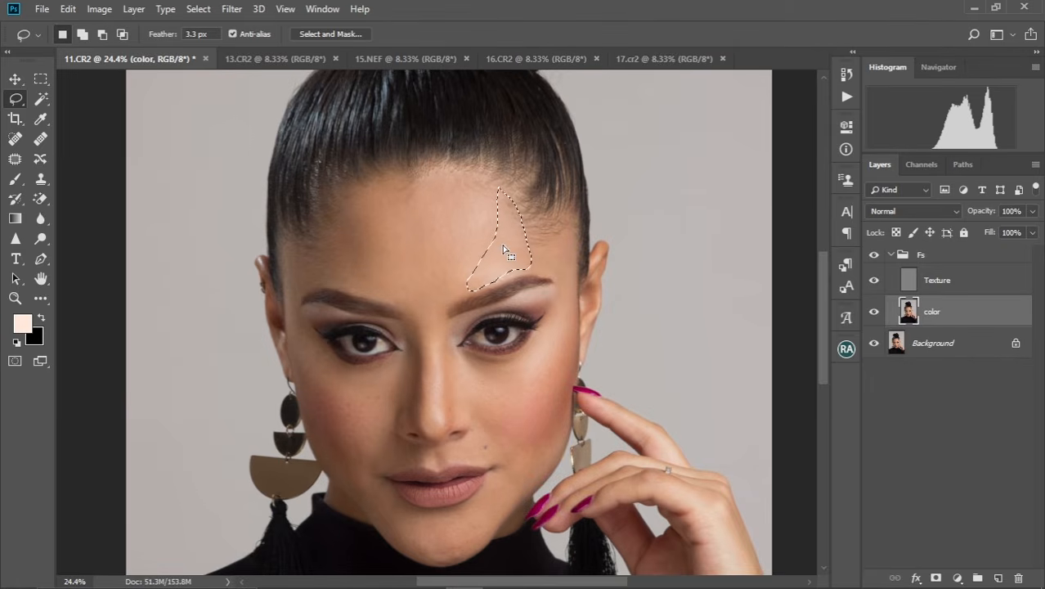
pyautogui.hotkey('ctrl', 'd')
# Lasso the forehead skin above the left-hand eyebrow up to the hairline and apply a Gaussian Blur with a 4.3-pixel radius.
pyautogui.moveTo(385, 299); pyautogui.dragTo(335, 287)
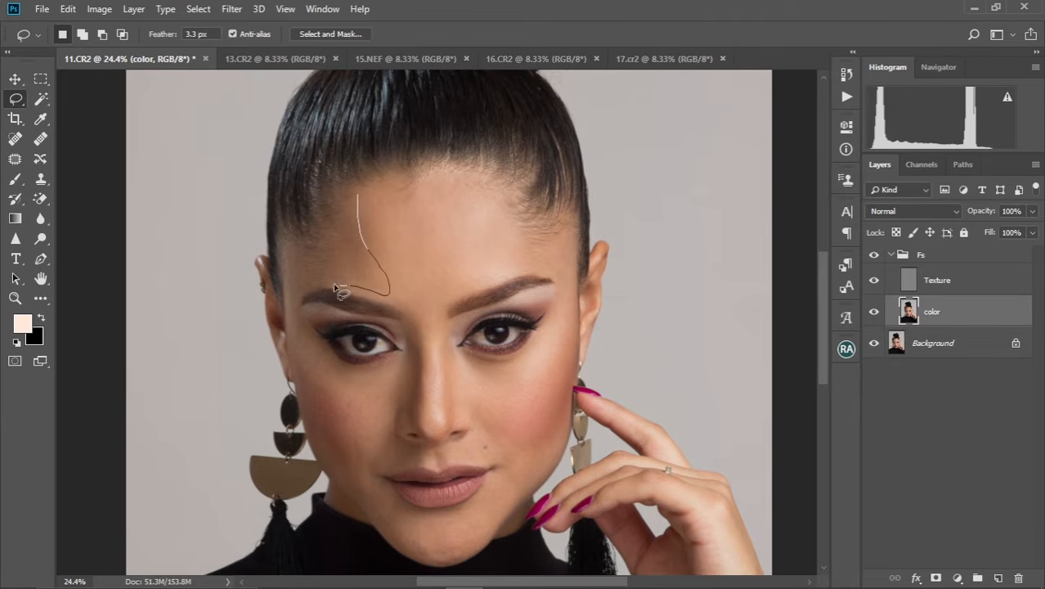
pyautogui.moveTo(292, 244); pyautogui.dragTo(358, 194)
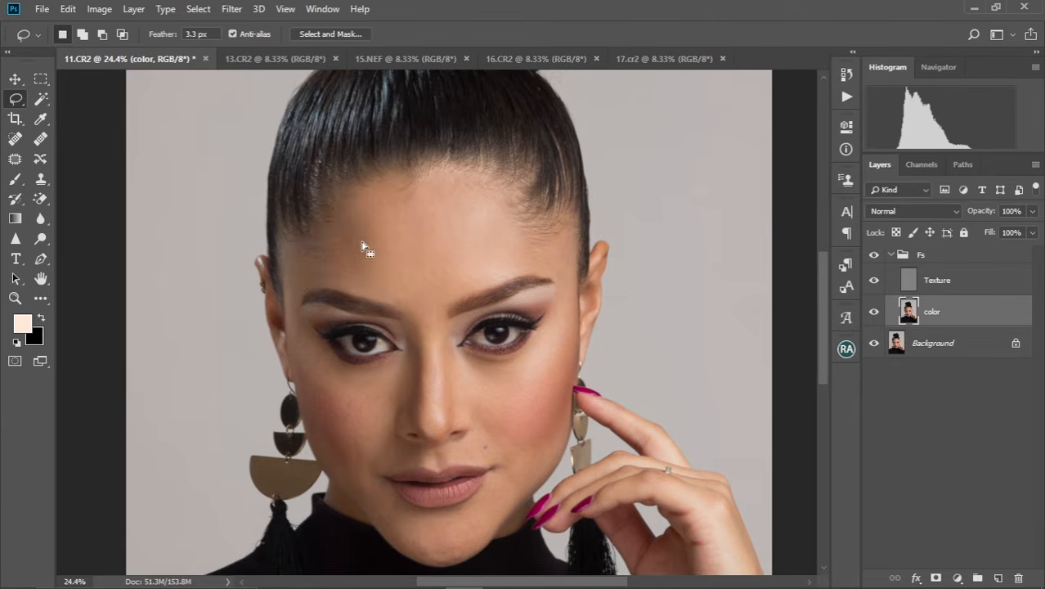
pyautogui.rightClick(346, 263)
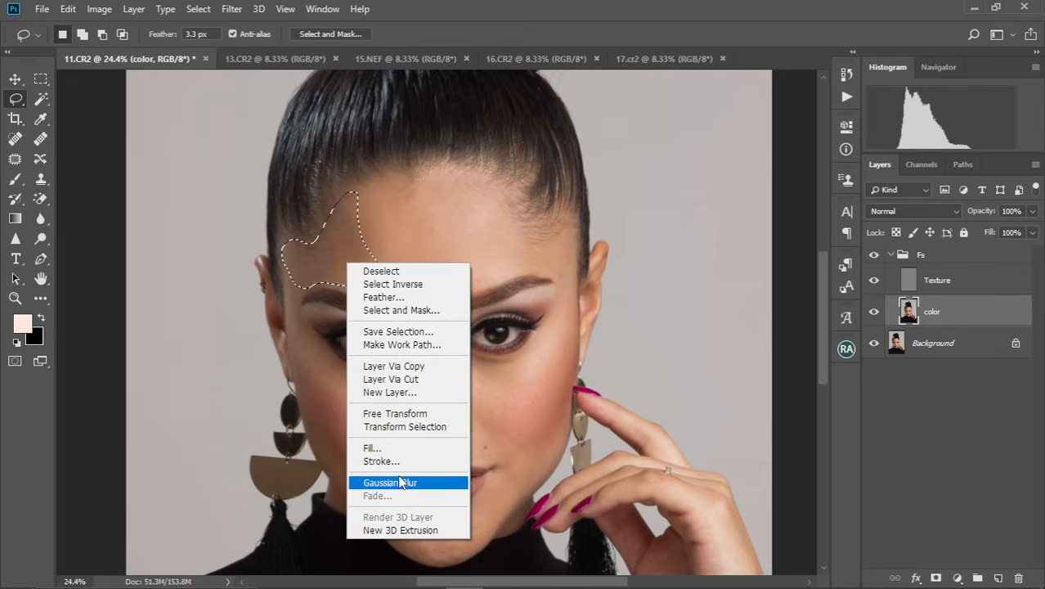
pyautogui.click(342, 244)
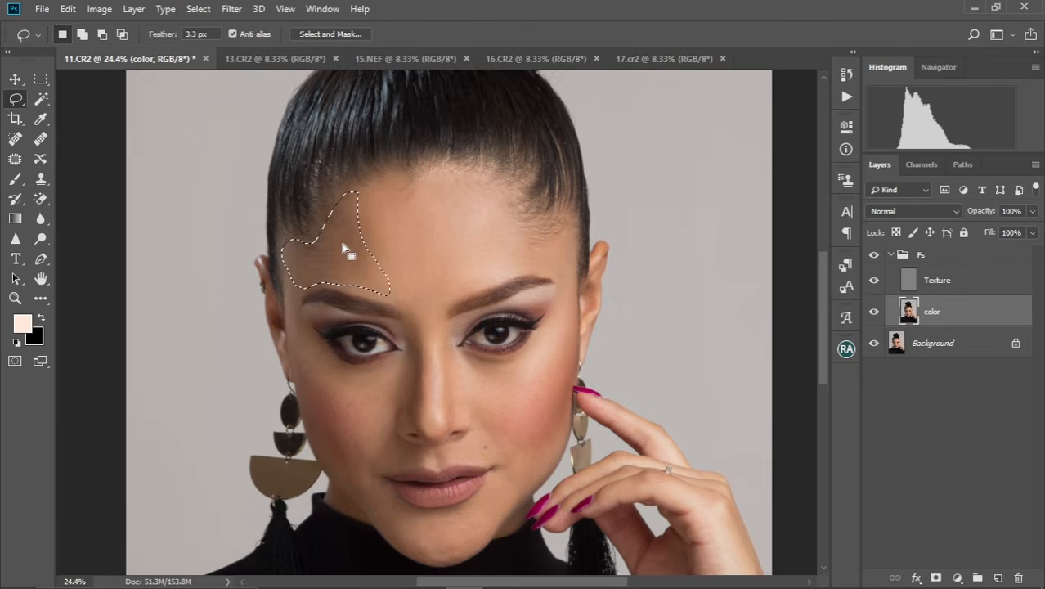
pyautogui.click(232, 9)
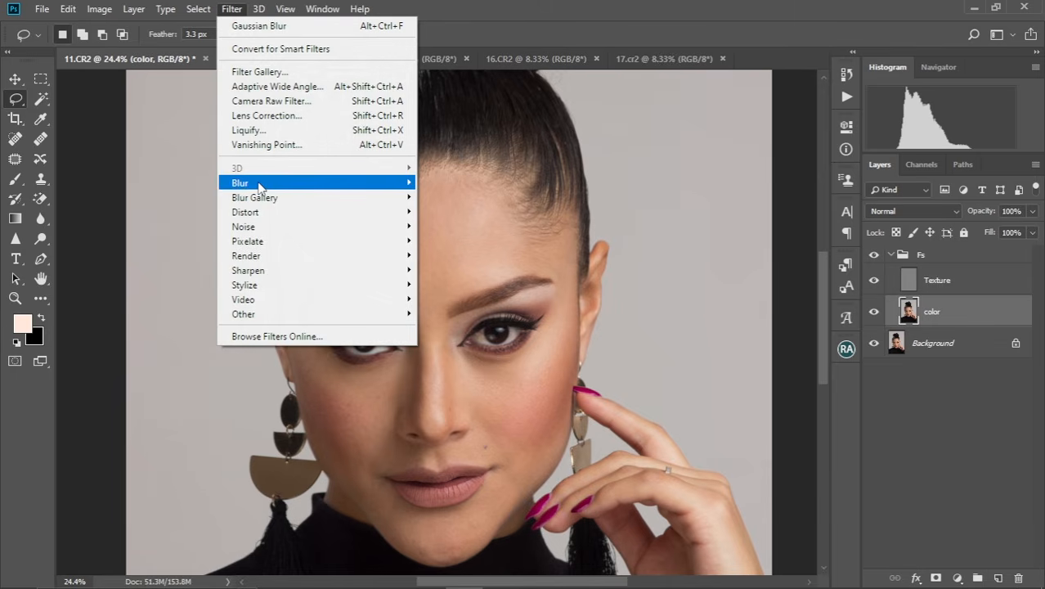
pyautogui.moveTo(262, 184)
pyautogui.click(461, 242)
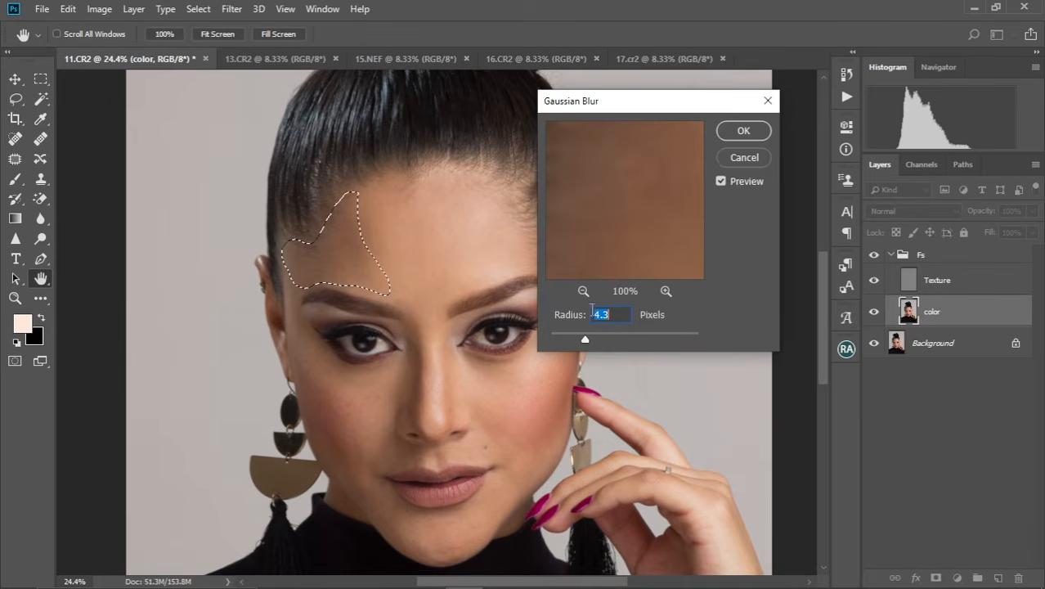
pyautogui.click(741, 132)
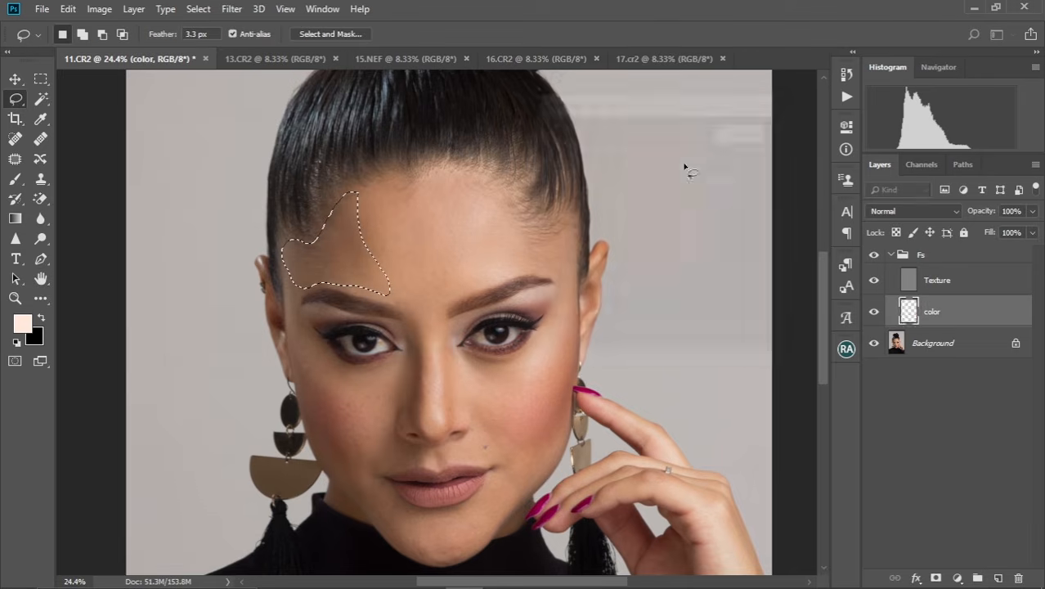
# Repeat the Gaussian Blur on the selected forehead skin above the left-hand eyebrow and deselect it.
pyautogui.rightClick(341, 255)
pyautogui.click(328, 261)
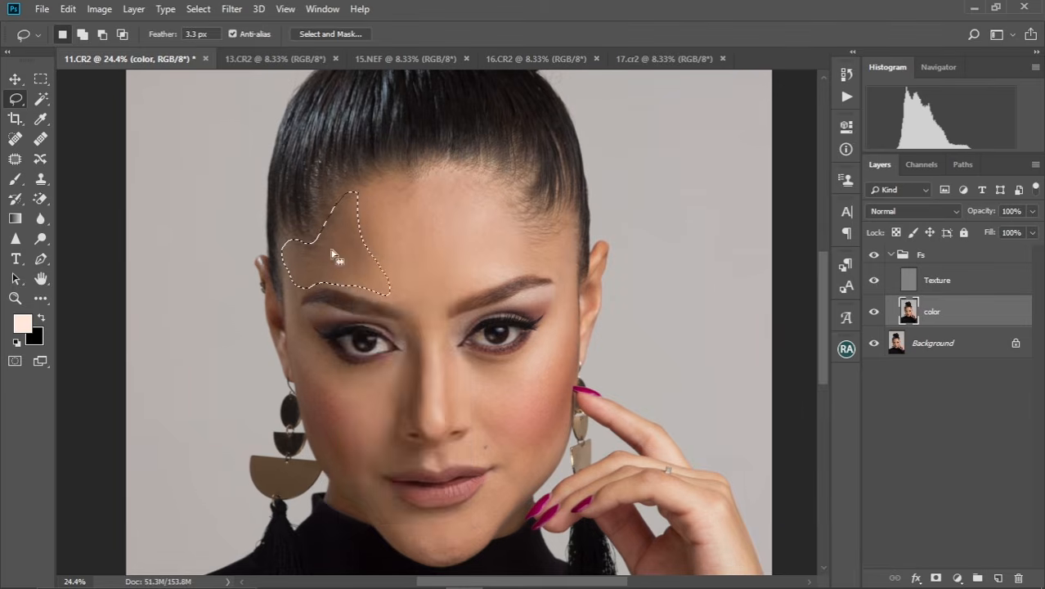
pyautogui.rightClick(331, 250)
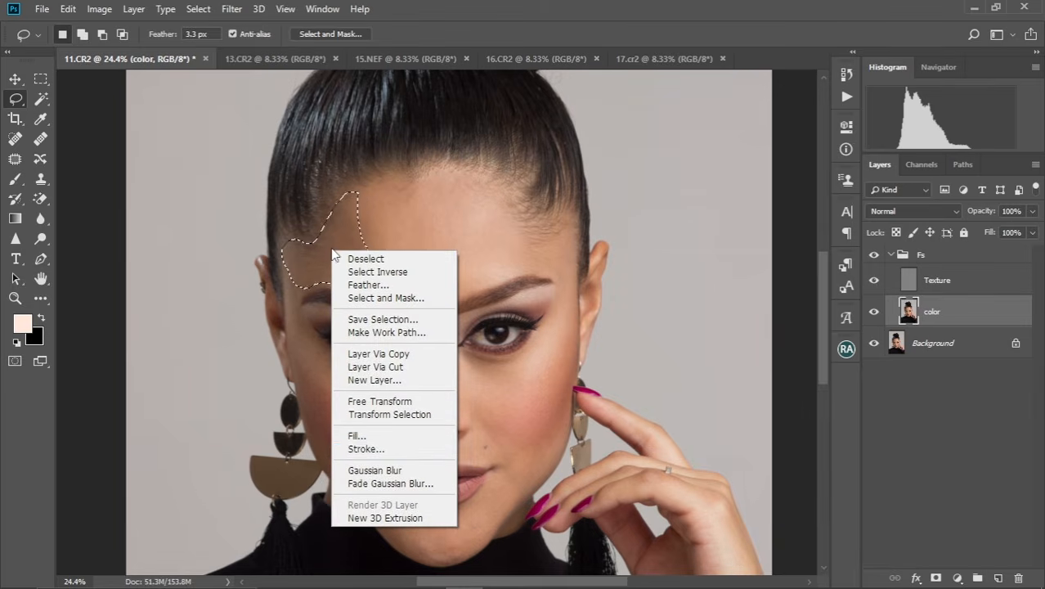
pyautogui.click(391, 474)
pyautogui.hotkey('ctrl', 'd')
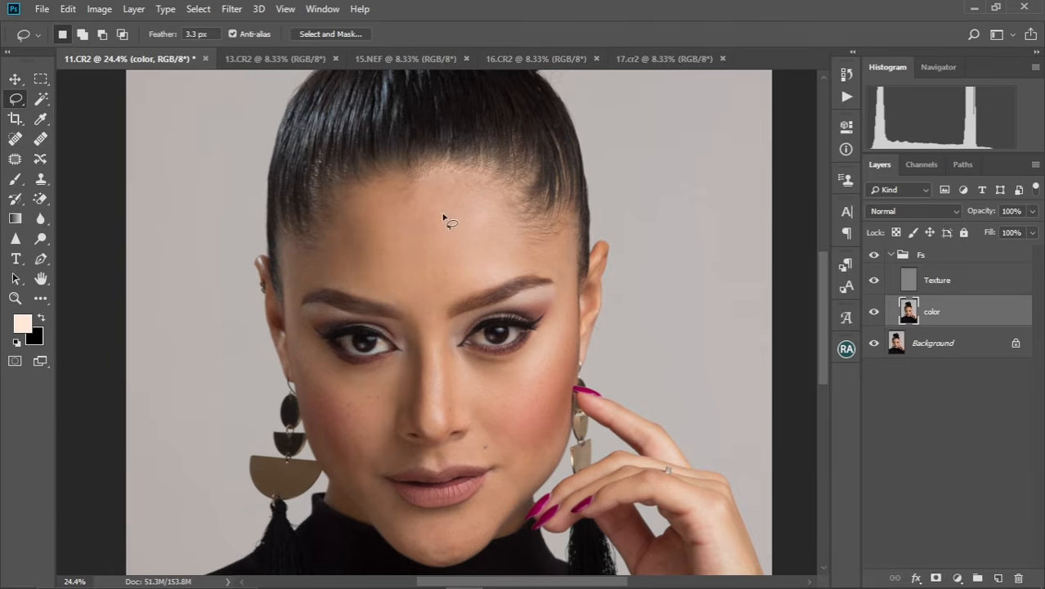
# Lasso the skin under the left-hand eye down over the cheek, repeat the Gaussian Blur on it and deselect.
pyautogui.scroll(4, 335, 361)
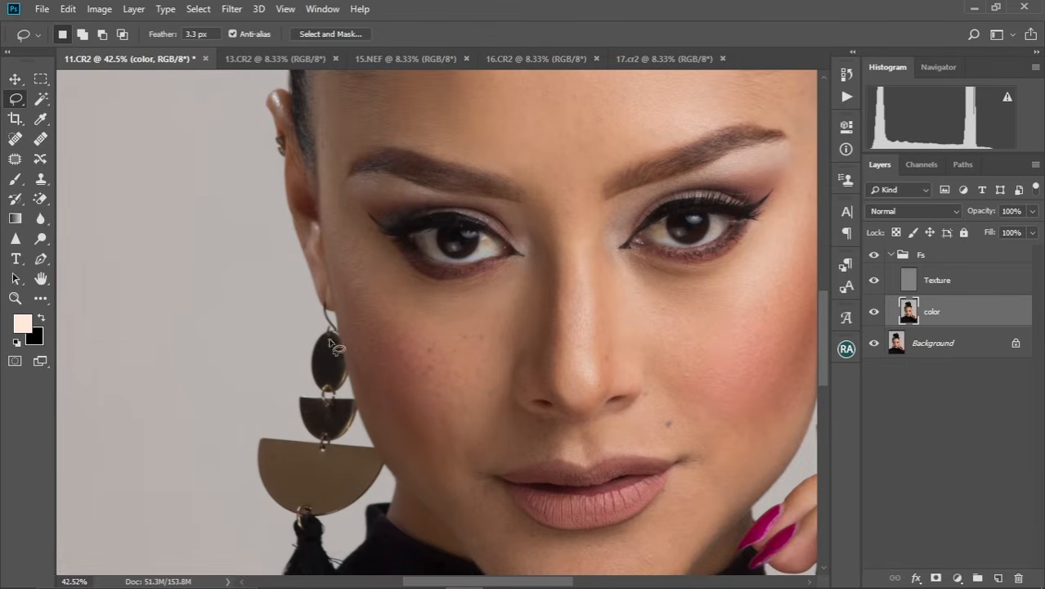
pyautogui.moveTo(394, 253); pyautogui.dragTo(502, 287)
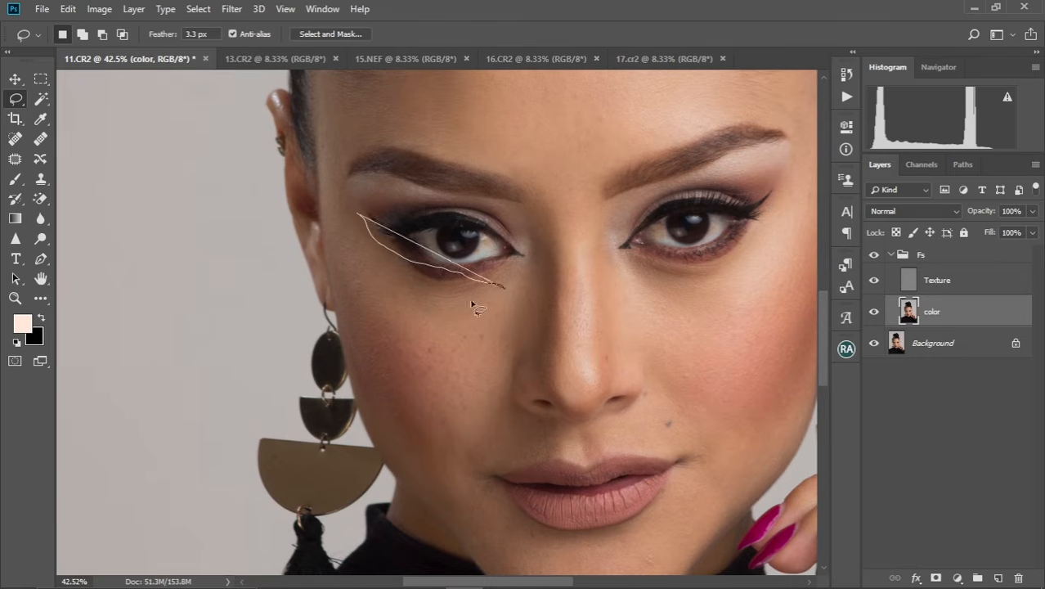
pyautogui.hotkey('ctrl', 'd')
pyautogui.moveTo(376, 225)
pyautogui.mouseDown()
pyautogui.moveTo(408, 266)
pyautogui.moveTo(469, 283)
pyautogui.moveTo(511, 345)
pyautogui.moveTo(449, 406)
pyautogui.moveTo(386, 368)
pyautogui.moveTo(345, 211)
pyautogui.mouseUp()
pyautogui.rightClick(401, 327)
pyautogui.click(458, 273)
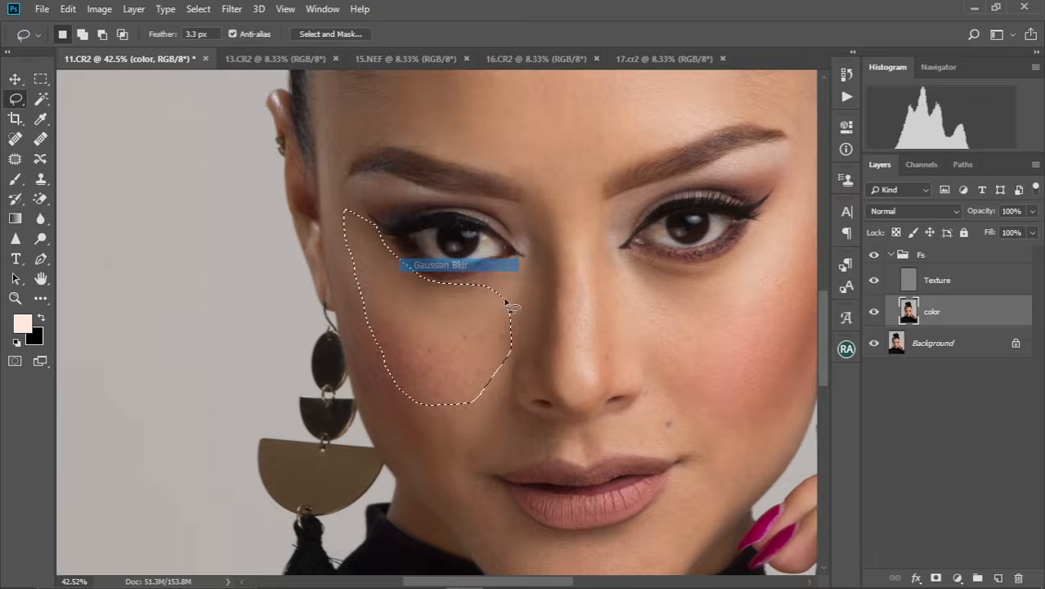
pyautogui.hotkey('ctrl', 'd')
# Lasso the skin between the left-hand eye's inner corner and the side of the nose, repeat the Gaussian Blur and deselect.
pyautogui.moveTo(514, 311); pyautogui.dragTo(509, 278)
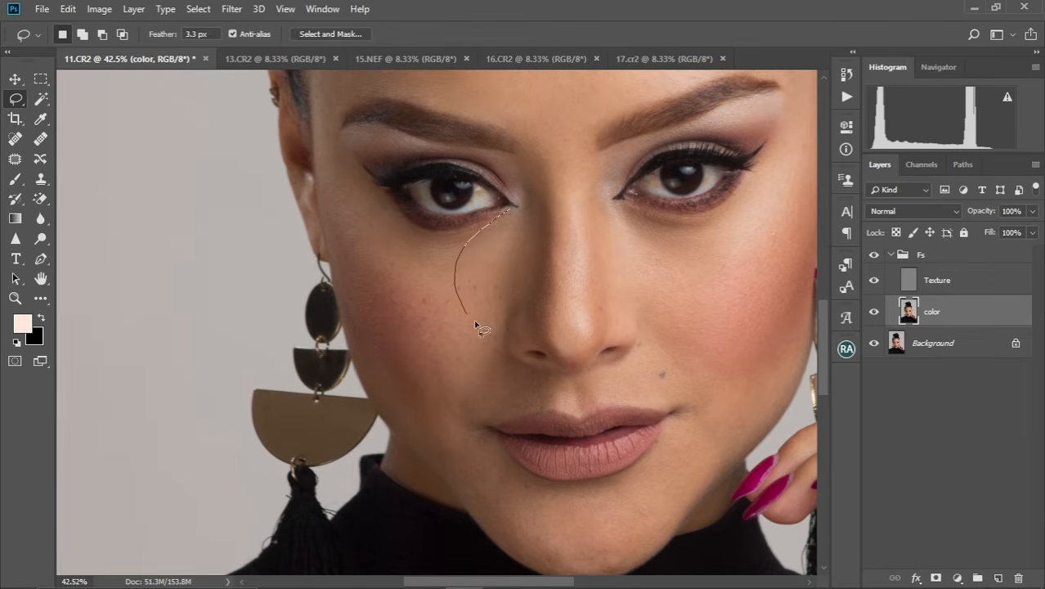
pyautogui.moveTo(475, 325)
pyautogui.mouseDown()
pyautogui.moveTo(508, 279)
pyautogui.moveTo(535, 192)
pyautogui.moveTo(532, 159)
pyautogui.moveTo(514, 205)
pyautogui.mouseUp()
pyautogui.rightClick(509, 245)
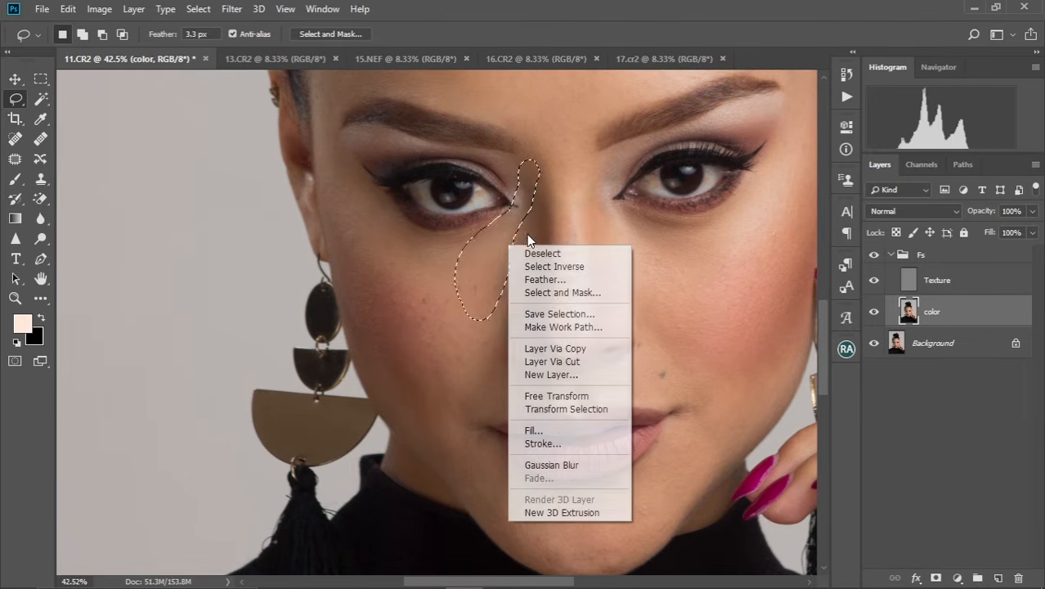
pyautogui.click(571, 464)
pyautogui.hotkey('ctrl', 'd')
# Lasso the outer left-hand cheek from the temple down to mouth height, repeat the Gaussian Blur on it and deselect.
pyautogui.moveTo(461, 323); pyautogui.dragTo(447, 293)
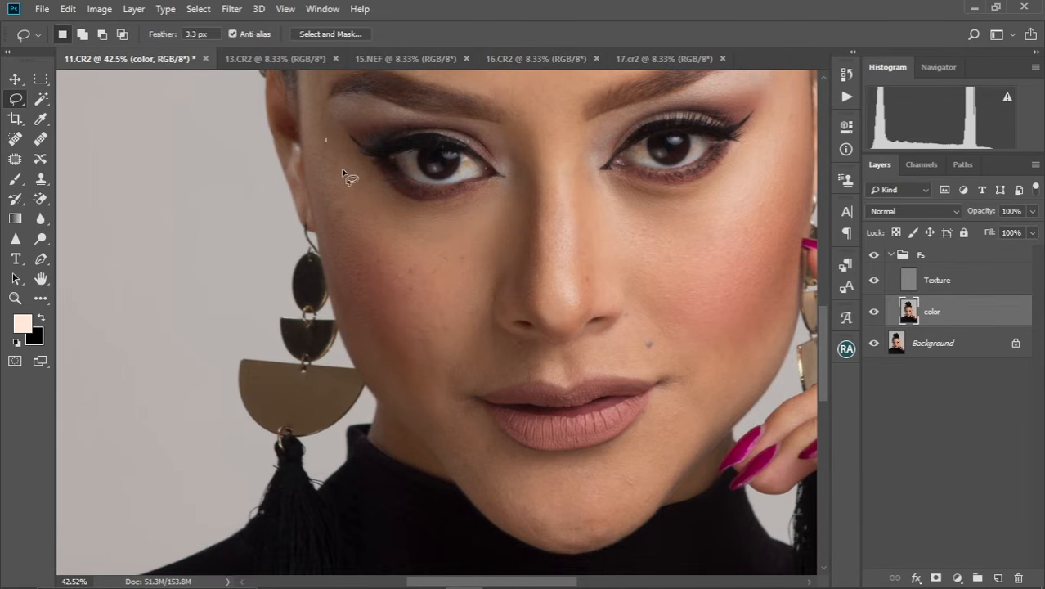
pyautogui.moveTo(344, 173)
pyautogui.mouseDown()
pyautogui.moveTo(431, 352)
pyautogui.moveTo(364, 336)
pyautogui.moveTo(333, 243)
pyautogui.moveTo(325, 144)
pyautogui.mouseUp()
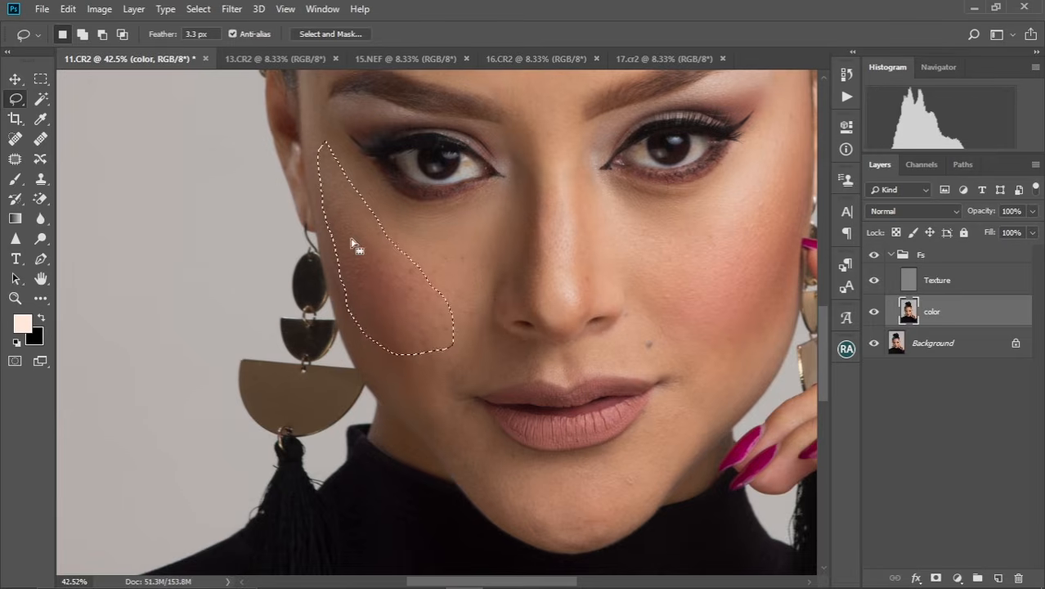
pyautogui.rightClick(356, 246)
pyautogui.click(413, 460)
pyautogui.hotkey('ctrl', 'd')
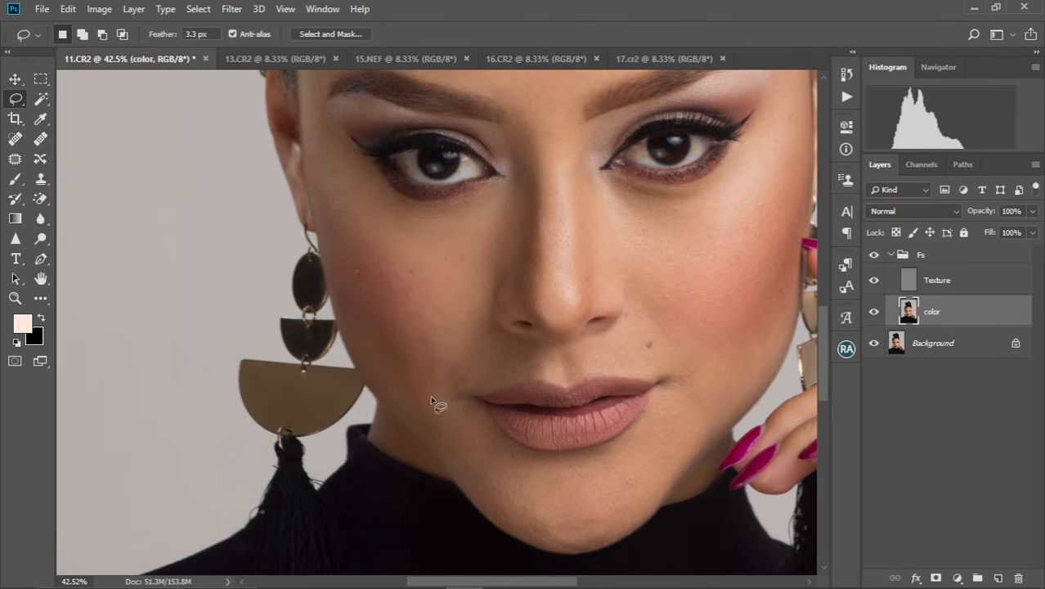
# Lasso the lower left-hand cheek beside the mouth, repeat the Gaussian Blur on it and deselect.
pyautogui.moveTo(377, 319)
pyautogui.mouseDown()
pyautogui.moveTo(444, 441)
pyautogui.moveTo(463, 389)
pyautogui.moveTo(510, 339)
pyautogui.moveTo(422, 256)
pyautogui.moveTo(379, 288)
pyautogui.mouseUp()
pyautogui.rightClick(427, 388)
pyautogui.click(490, 328)
pyautogui.hotkey('ctrl', 'd')
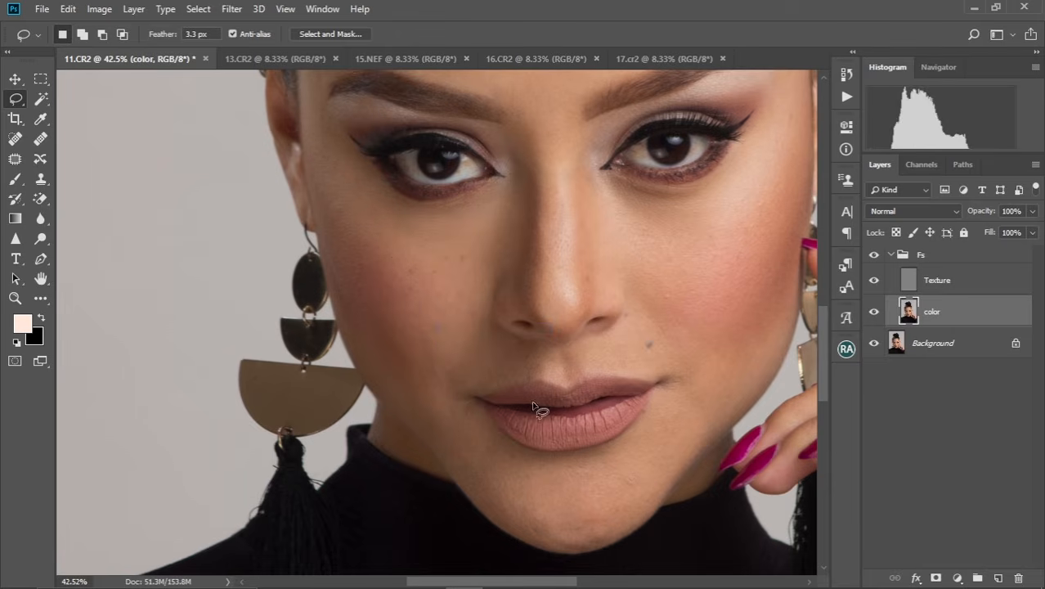
# Lasso the strip from the left-hand cheek down along the jaw, apply a Gaussian Blur with a 9.4-pixel radius and deselect.
pyautogui.moveTo(363, 272)
pyautogui.mouseDown()
pyautogui.moveTo(473, 456)
pyautogui.moveTo(432, 438)
pyautogui.moveTo(370, 365)
pyautogui.moveTo(344, 322)
pyautogui.moveTo(352, 262)
pyautogui.mouseUp()
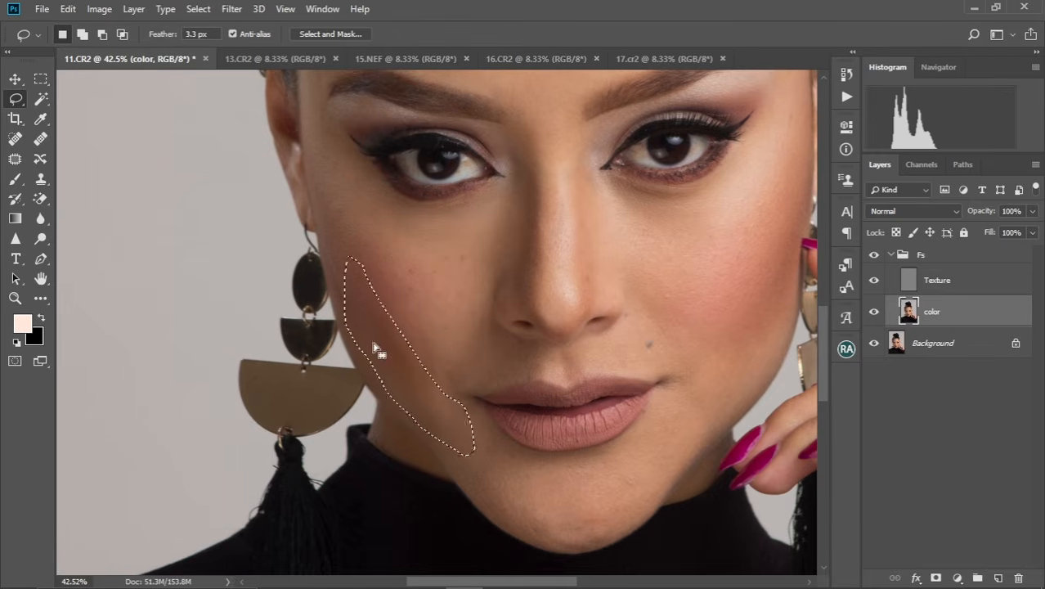
pyautogui.click(232, 9)
pyautogui.moveTo(245, 183)
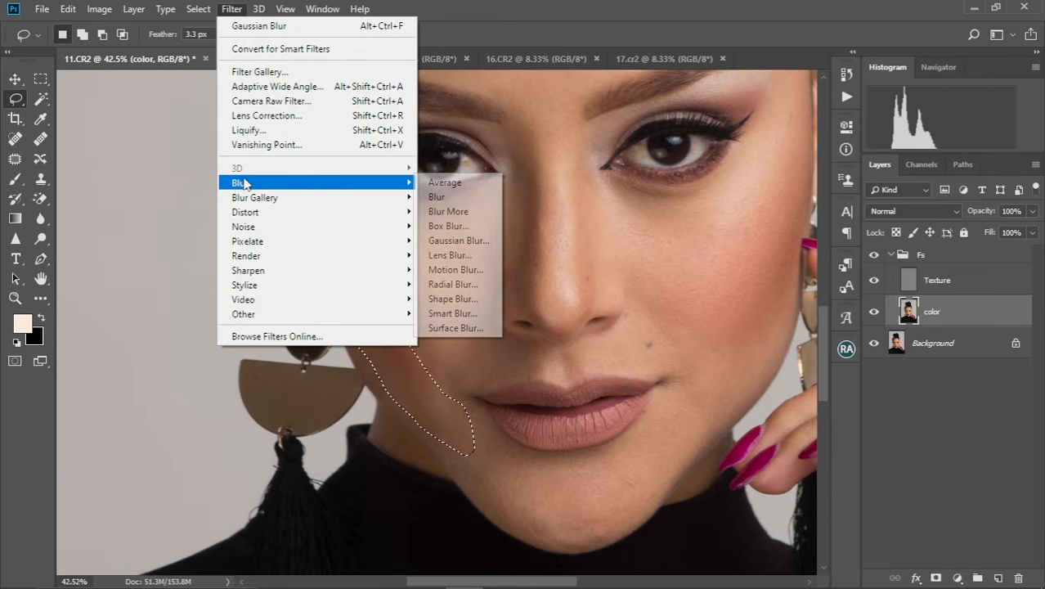
pyautogui.click(445, 241)
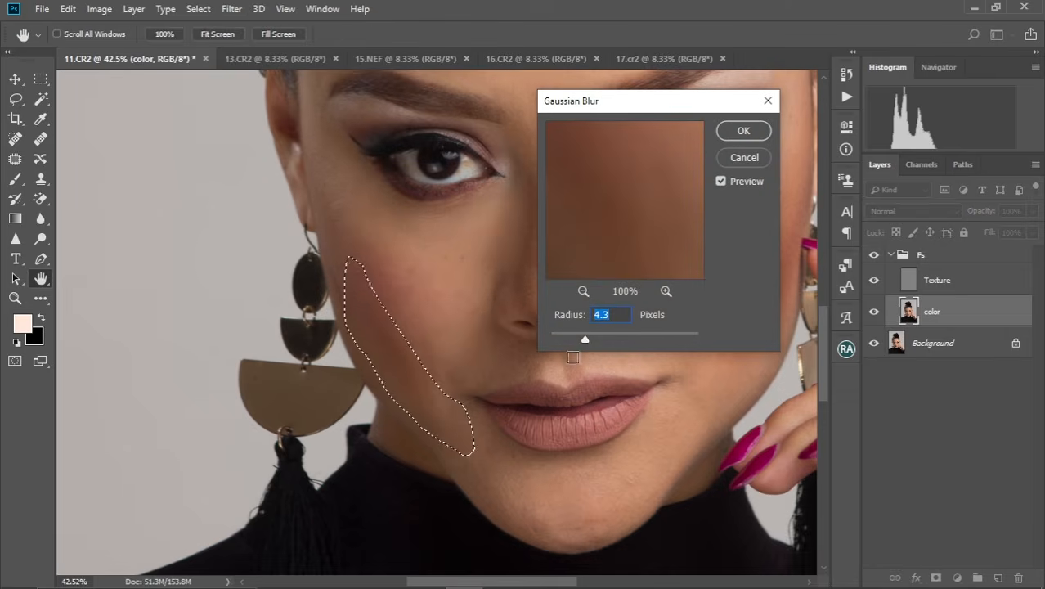
pyautogui.moveTo(593, 340); pyautogui.dragTo(603, 340)
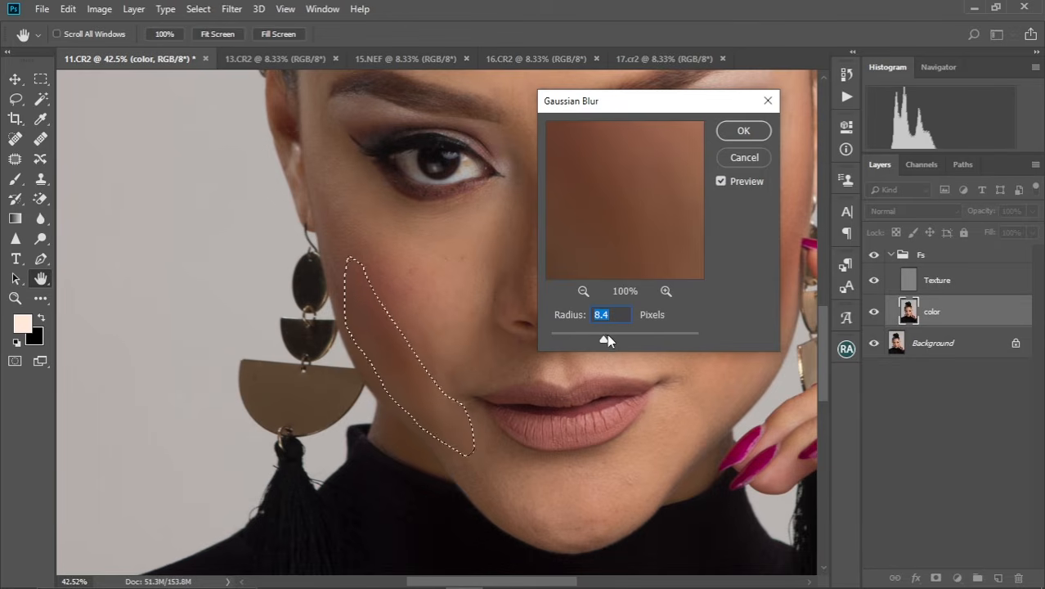
pyautogui.moveTo(606, 336); pyautogui.dragTo(607, 337)
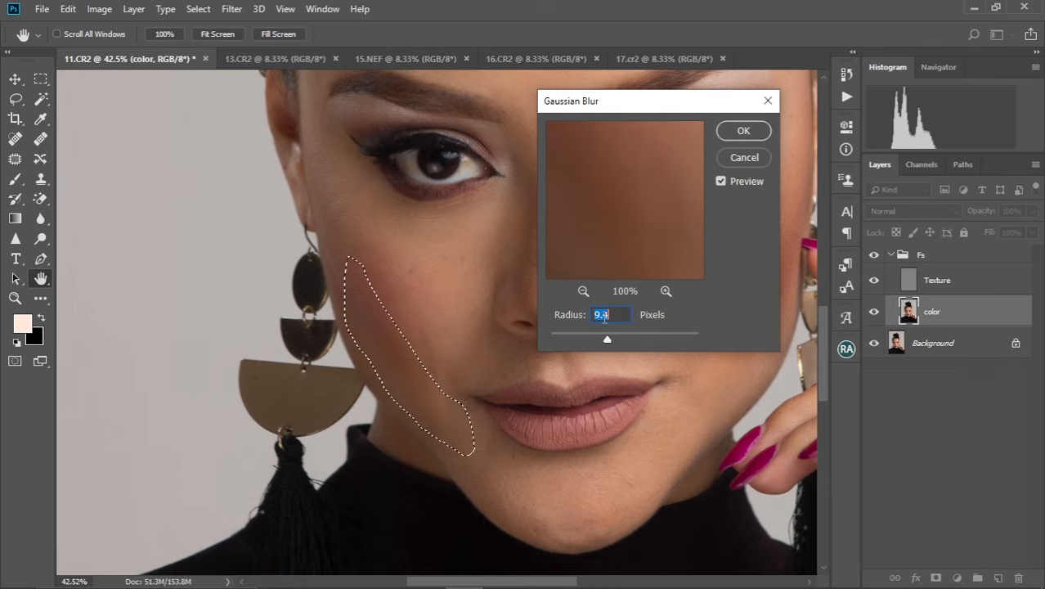
pyautogui.click(744, 134)
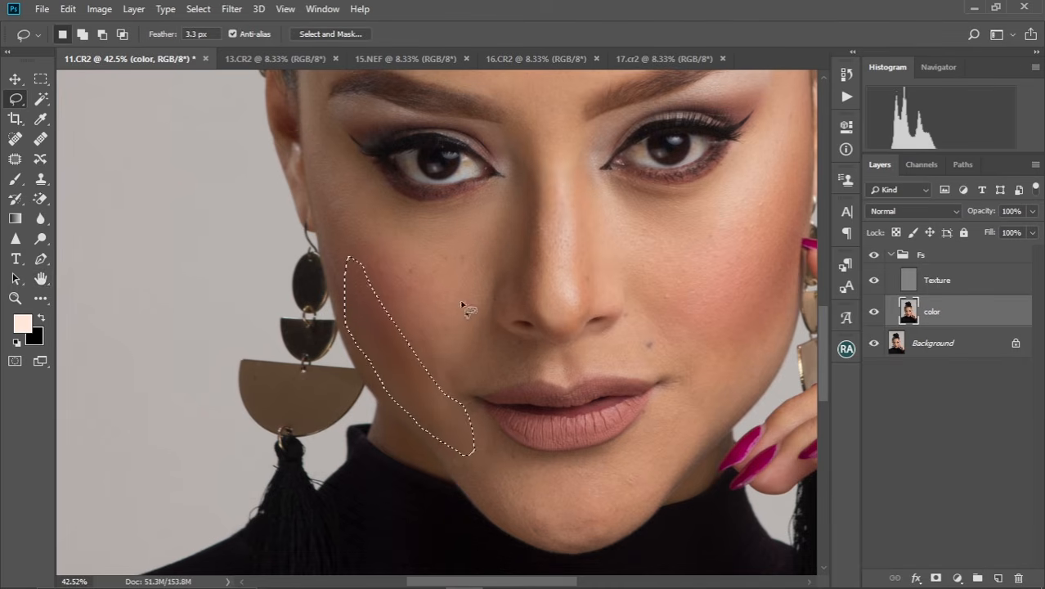
pyautogui.hotkey('ctrl', 'd')
# Lasso the skin between the left-hand temple and the cheek beside the ear, repeat the Gaussian Blur and deselect.
pyautogui.moveTo(326, 152)
pyautogui.mouseDown()
pyautogui.moveTo(396, 329)
pyautogui.moveTo(369, 337)
pyautogui.moveTo(344, 288)
pyautogui.moveTo(323, 156)
pyautogui.mouseUp()
pyautogui.rightClick(347, 225)
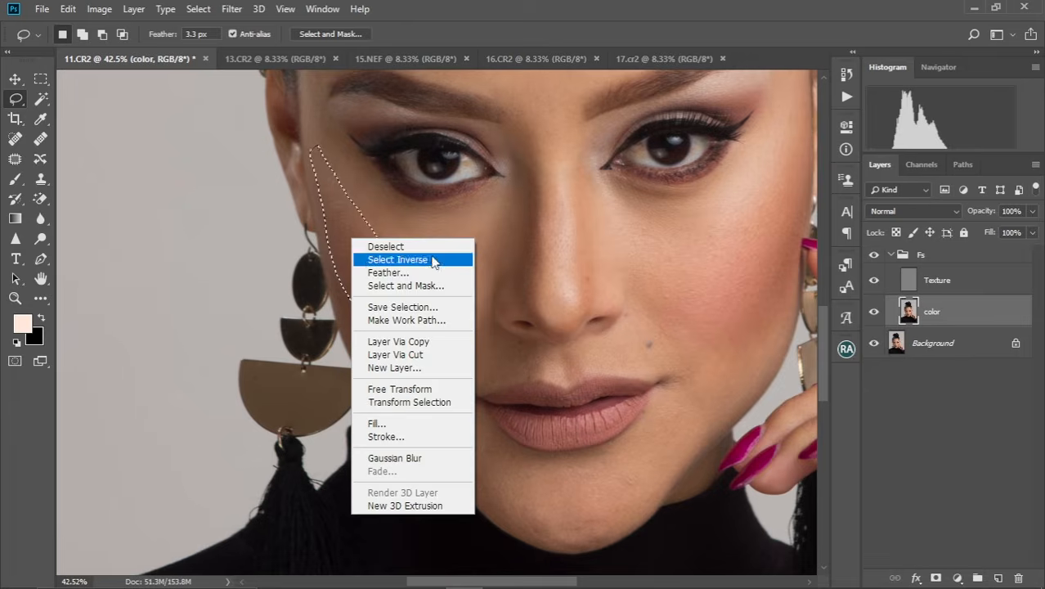
pyautogui.click(431, 458)
pyautogui.hotkey('ctrl', 'd')
# Lasso the chin below the lower lip from the left-hand mouth corner, apply the same Gaussian Blur twice and deselect.
pyautogui.moveTo(481, 409)
pyautogui.mouseDown()
pyautogui.moveTo(498, 439)
pyautogui.moveTo(642, 467)
pyautogui.moveTo(631, 522)
pyautogui.mouseUp()
pyautogui.moveTo(518, 507); pyautogui.dragTo(479, 457)
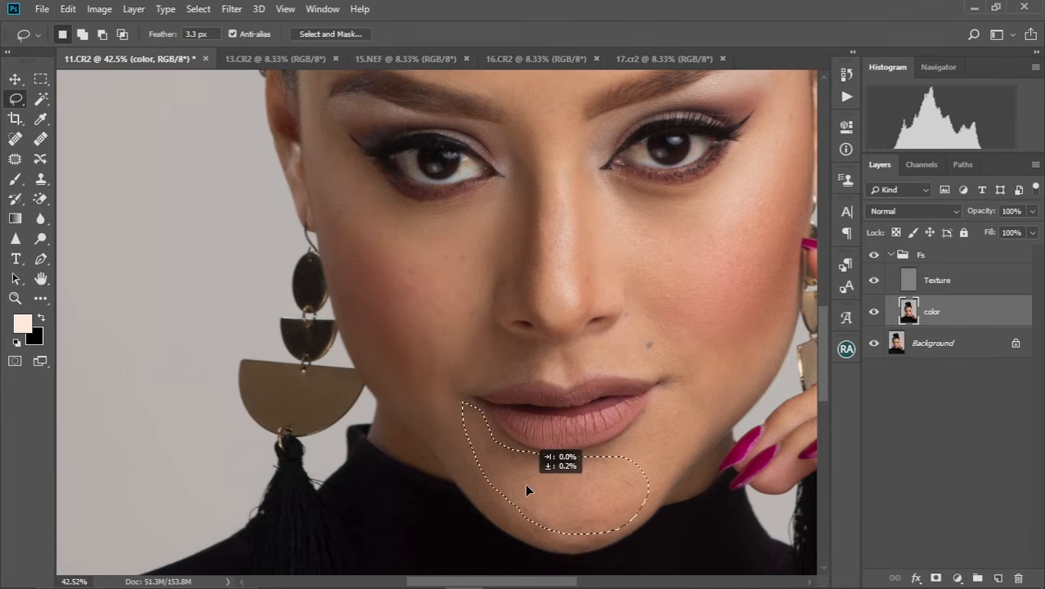
pyautogui.rightClick(527, 483)
pyautogui.click(608, 426)
pyautogui.rightClick(550, 495)
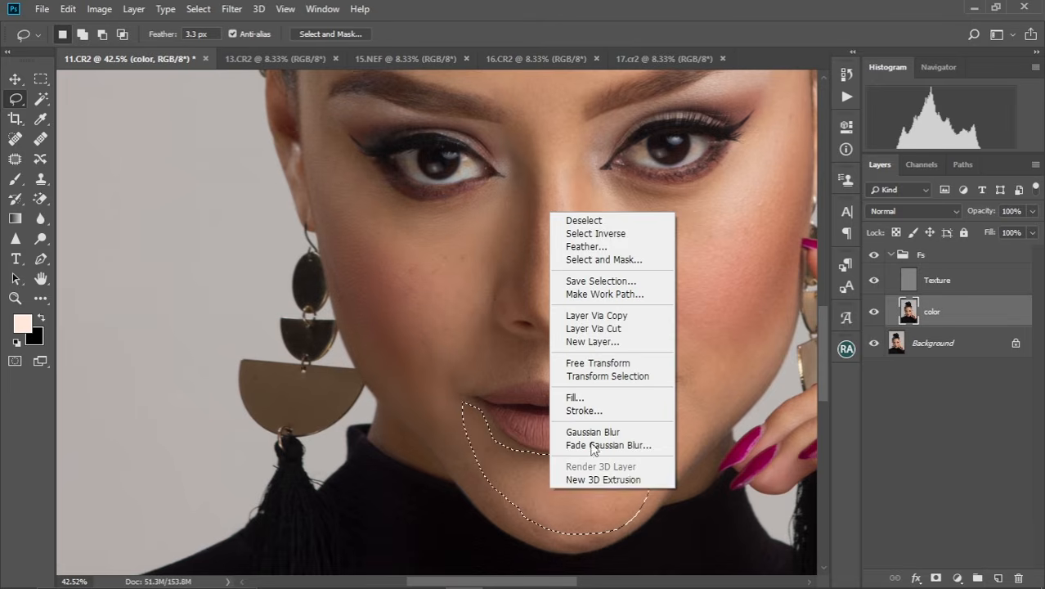
pyautogui.click(585, 427)
pyautogui.hotkey('ctrl', 'd')
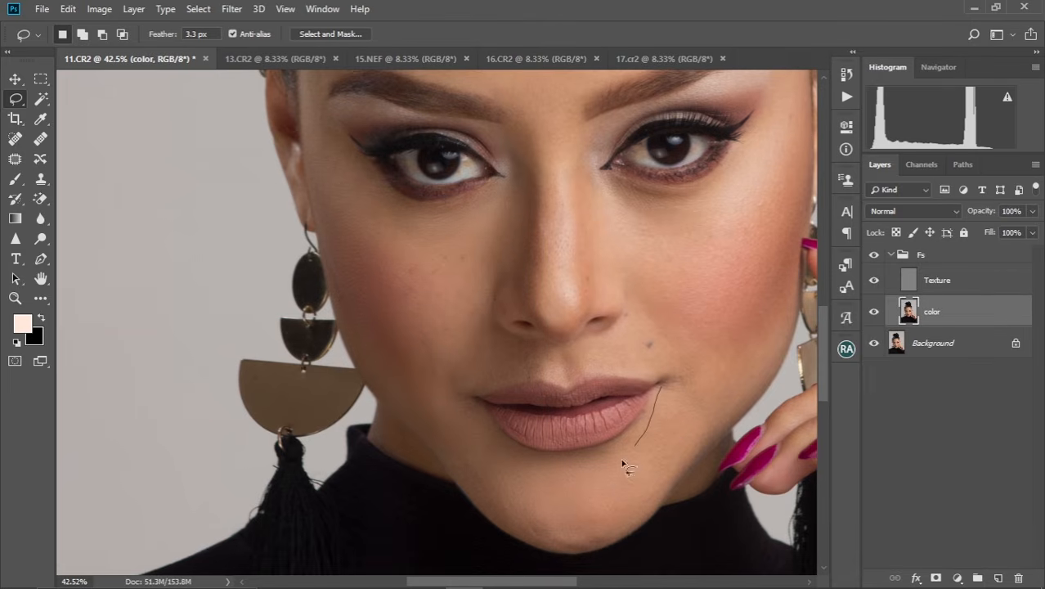
# Lasso the skin from the lower right-hand cheek past the mouth corner to the chin, apply the same Gaussian Blur twice and deselect.
pyautogui.moveTo(643, 500)
pyautogui.mouseDown()
pyautogui.moveTo(729, 394)
pyautogui.moveTo(738, 317)
pyautogui.moveTo(666, 378)
pyautogui.mouseUp()
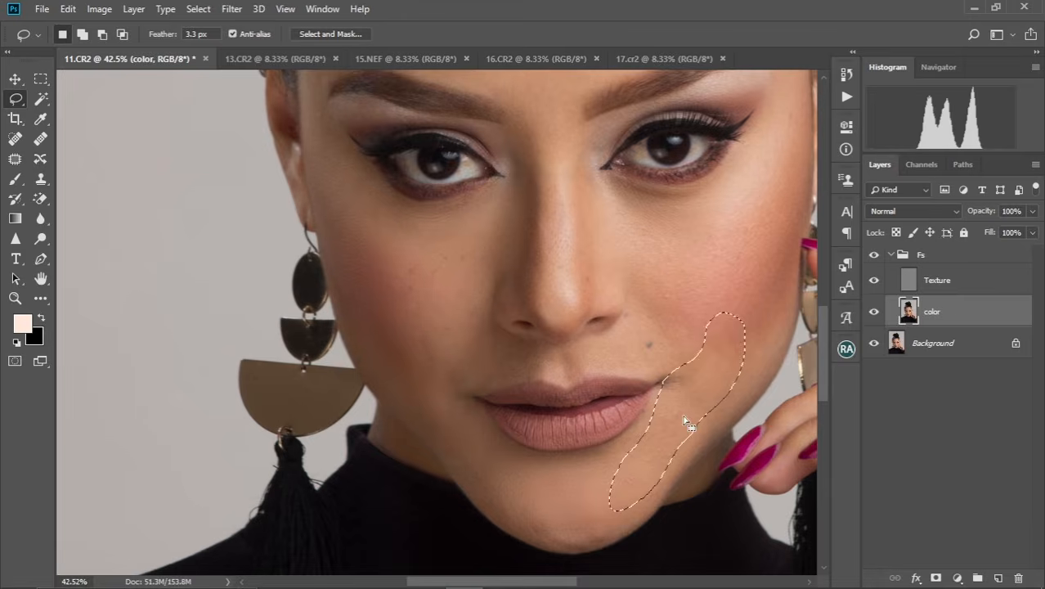
pyautogui.rightClick(683, 414)
pyautogui.click(745, 360)
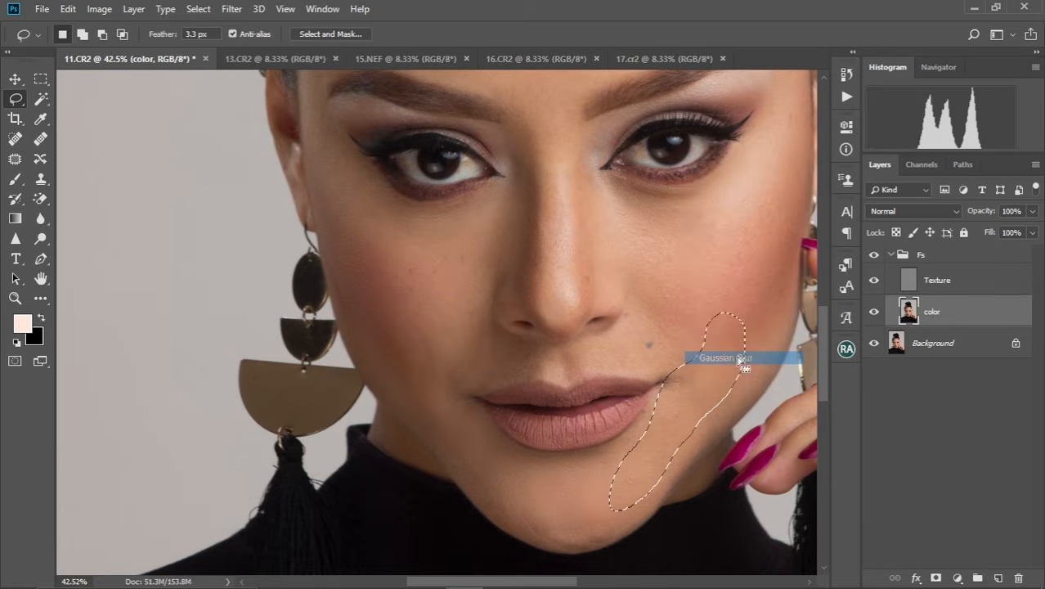
pyautogui.rightClick(679, 419)
pyautogui.click(731, 360)
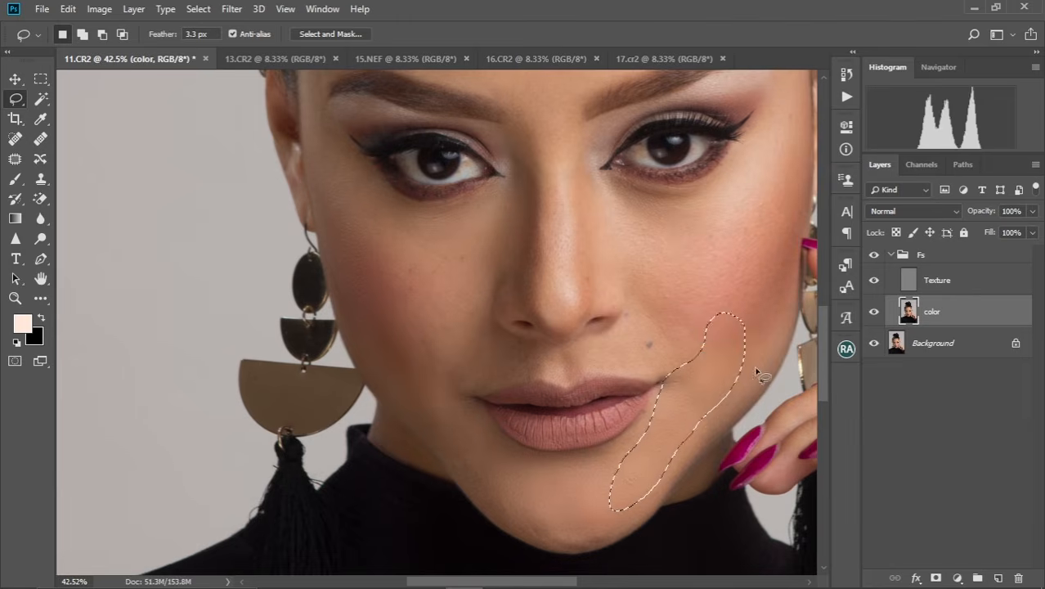
pyautogui.hotkey('ctrl', 'd')
# Lasso the skin under the right-hand eye beside the nose, apply the same Gaussian Blur twice and deselect.
pyautogui.moveTo(693, 303); pyautogui.dragTo(603, 443)
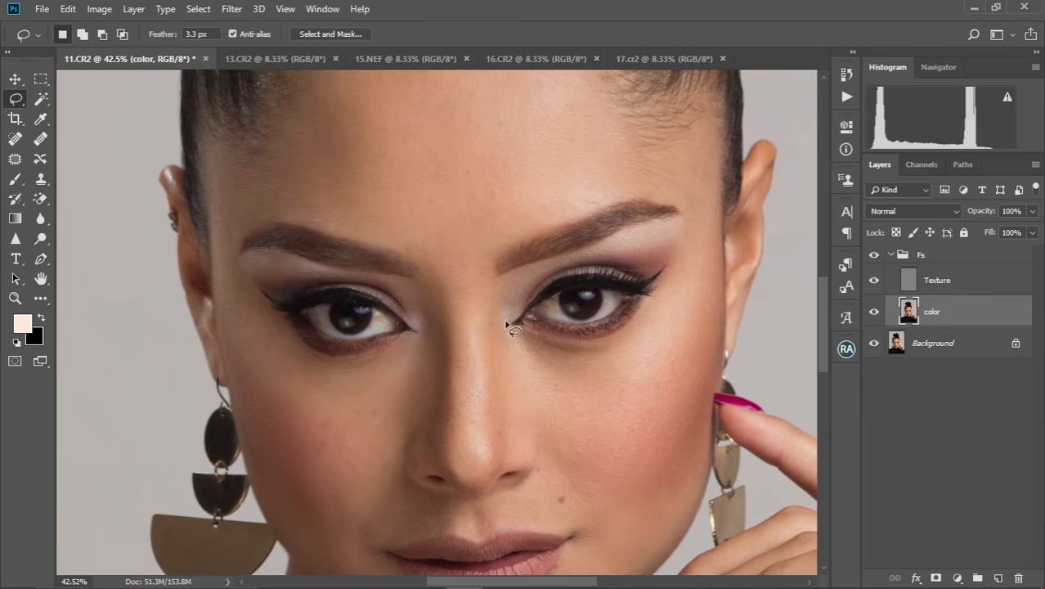
pyautogui.moveTo(590, 344)
pyautogui.mouseDown()
pyautogui.moveTo(614, 410)
pyautogui.moveTo(493, 442)
pyautogui.moveTo(484, 325)
pyautogui.mouseUp()
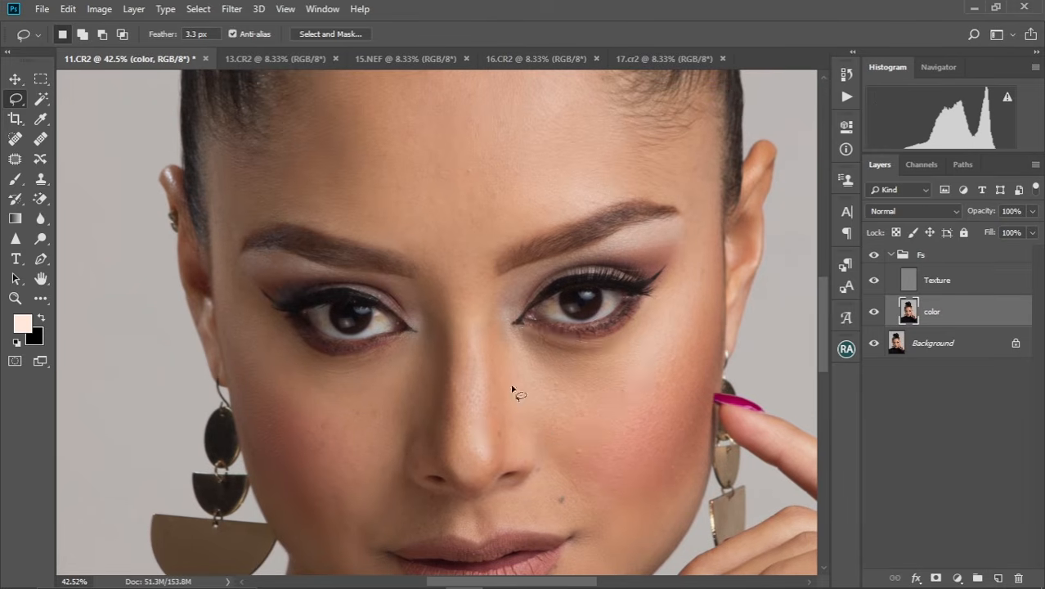
pyautogui.hotkey('ctrl', 'd')
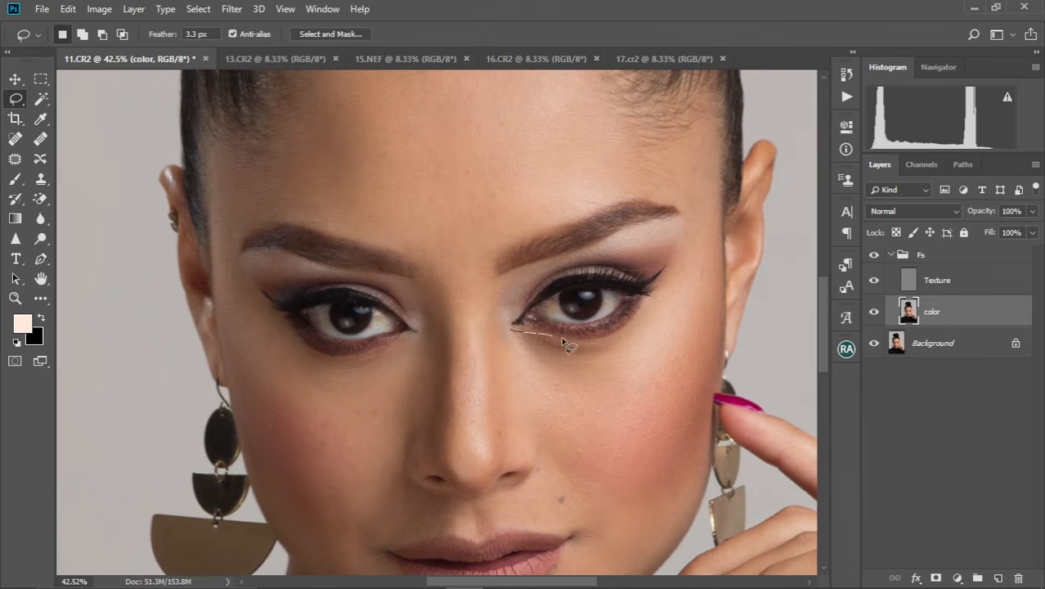
pyautogui.moveTo(513, 374); pyautogui.dragTo(491, 324)
pyautogui.rightClick(568, 416)
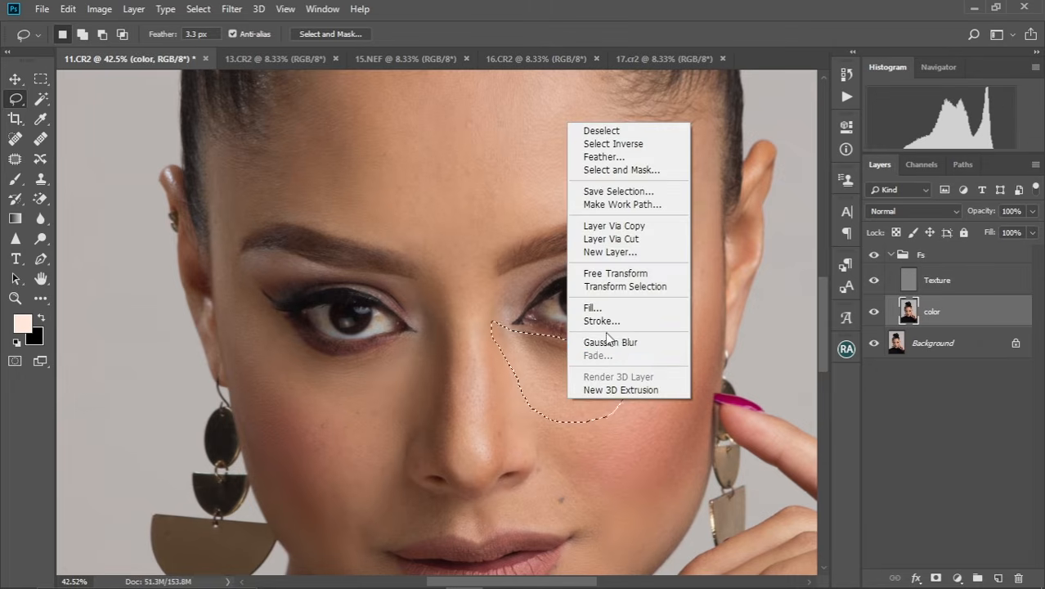
pyautogui.click(606, 337)
pyautogui.rightClick(580, 409)
pyautogui.click(648, 349)
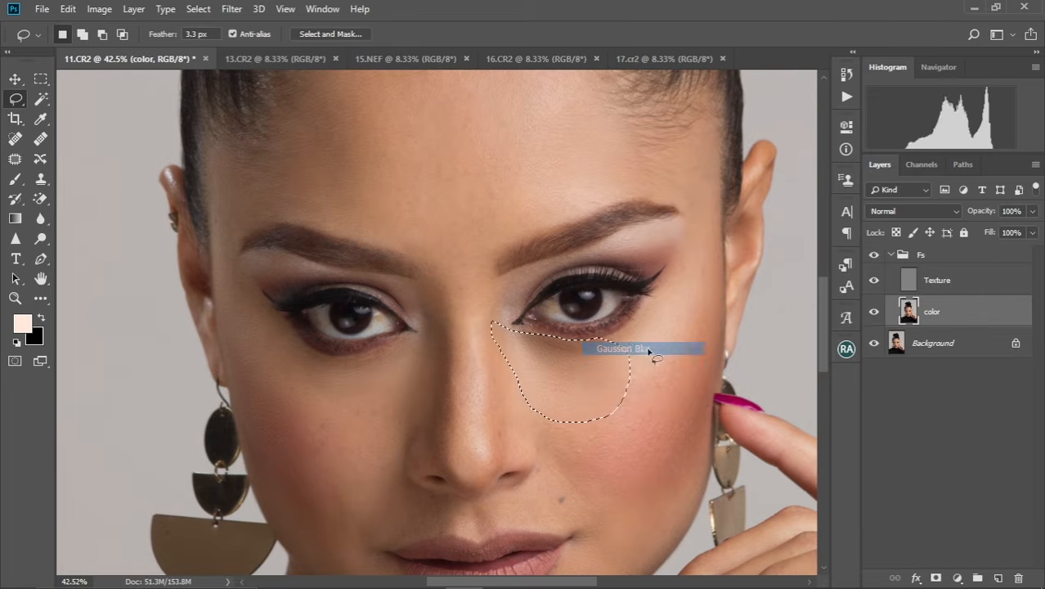
pyautogui.hotkey('ctrl', 'd')
# Lasso the nose bridge between the inner eye corners, apply the same Gaussian Blur and deselect.
pyautogui.moveTo(593, 310); pyautogui.dragTo(594, 382)
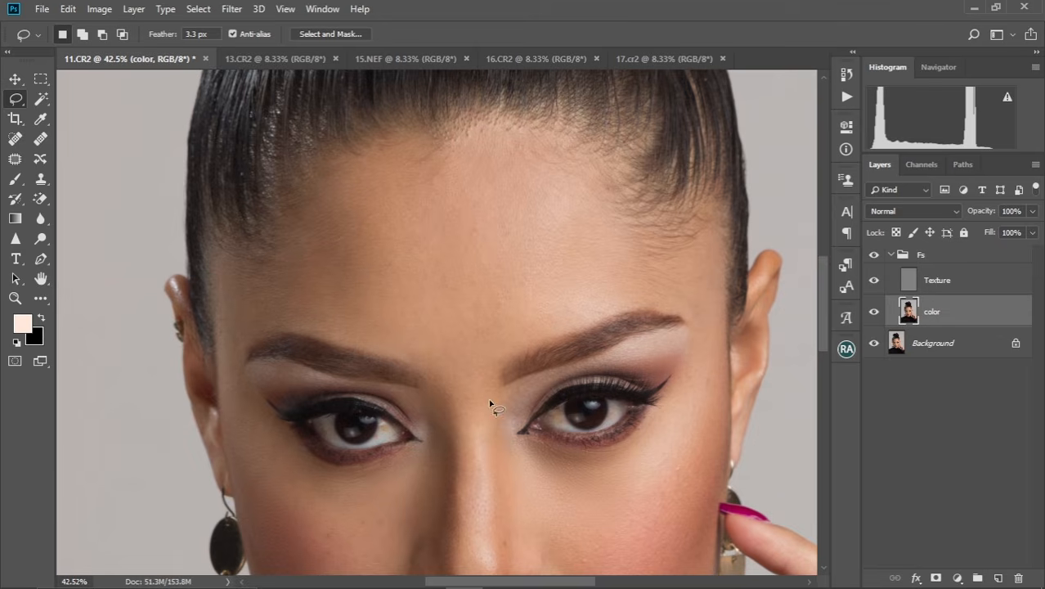
pyautogui.moveTo(490, 398)
pyautogui.mouseDown()
pyautogui.moveTo(535, 416)
pyautogui.moveTo(557, 373)
pyautogui.moveTo(491, 396)
pyautogui.moveTo(506, 404)
pyautogui.mouseUp()
pyautogui.rightClick(506, 404)
pyautogui.click(558, 391)
pyautogui.hotkey('ctrl', 'd')
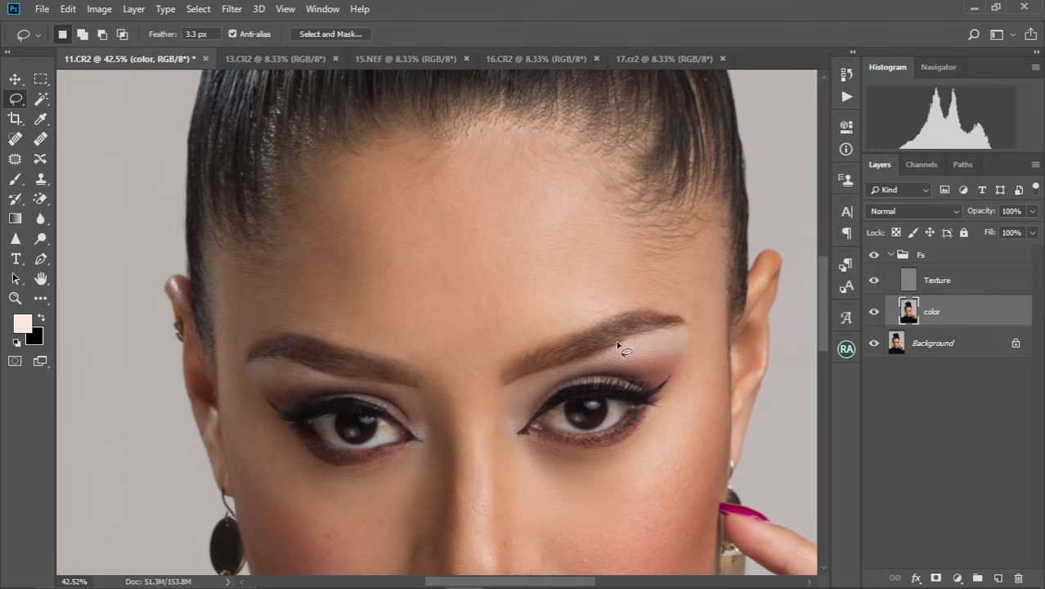
# Lasso the outer upper eyelid below the right-hand eyebrow, apply the same Gaussian Blur and deselect.
pyautogui.moveTo(611, 360); pyautogui.dragTo(621, 374)
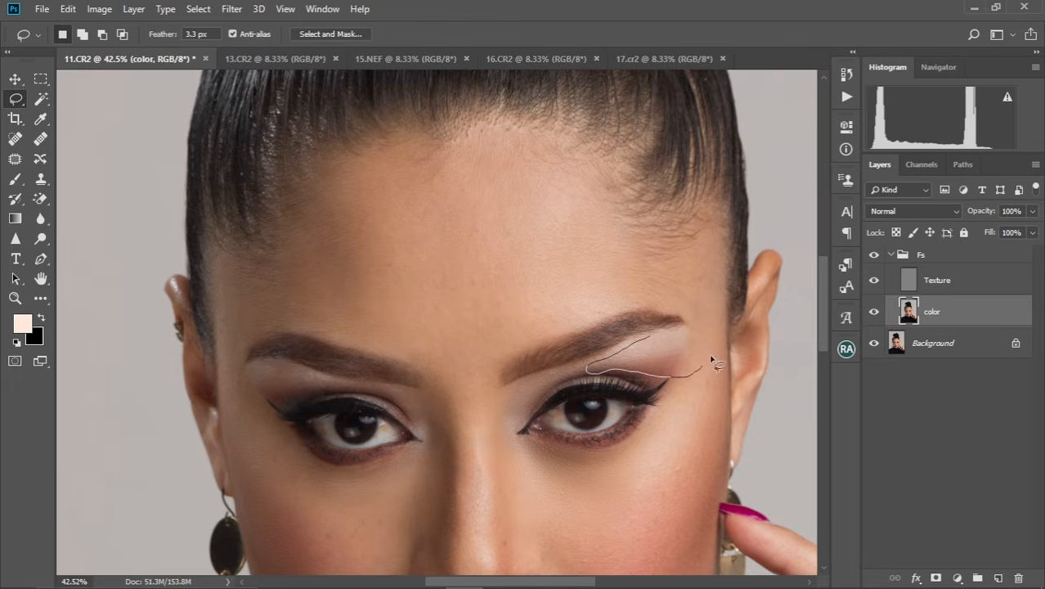
pyautogui.moveTo(665, 338); pyautogui.dragTo(666, 340)
pyautogui.rightClick(666, 340)
pyautogui.click(710, 299)
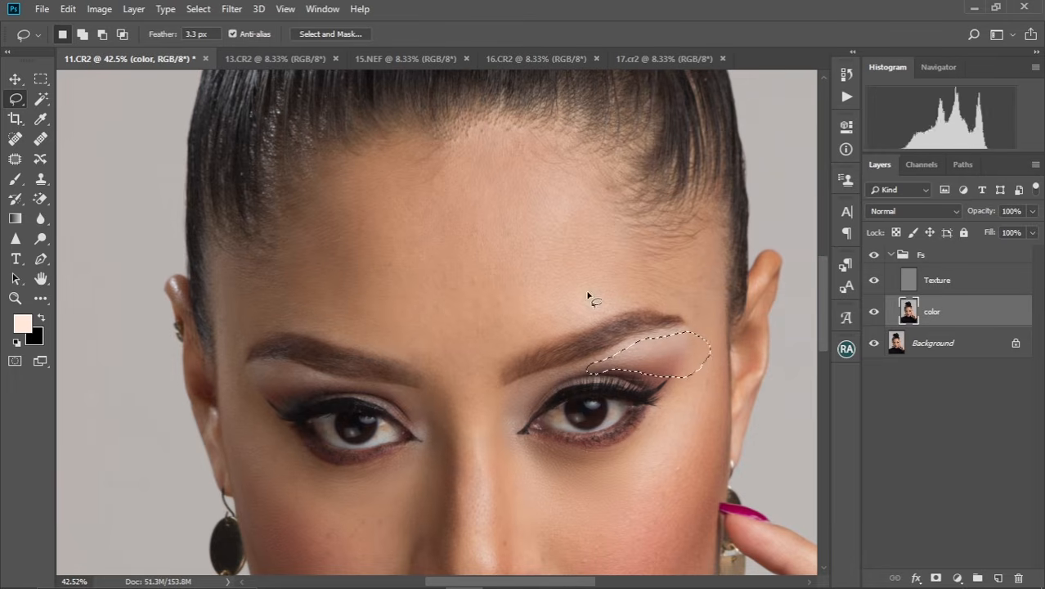
pyautogui.hotkey('ctrl', 'd')
# Lasso the shaded left-hand side of the nose, apply the same Gaussian Blur and deselect.
pyautogui.scroll(-4, 474, 368)
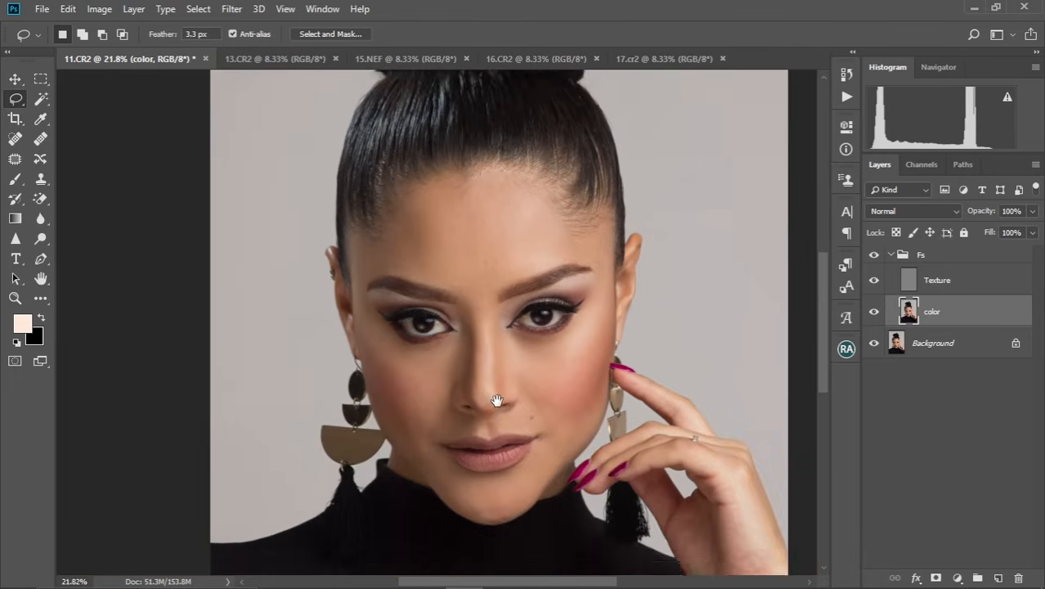
pyautogui.scroll(4, 425, 429)
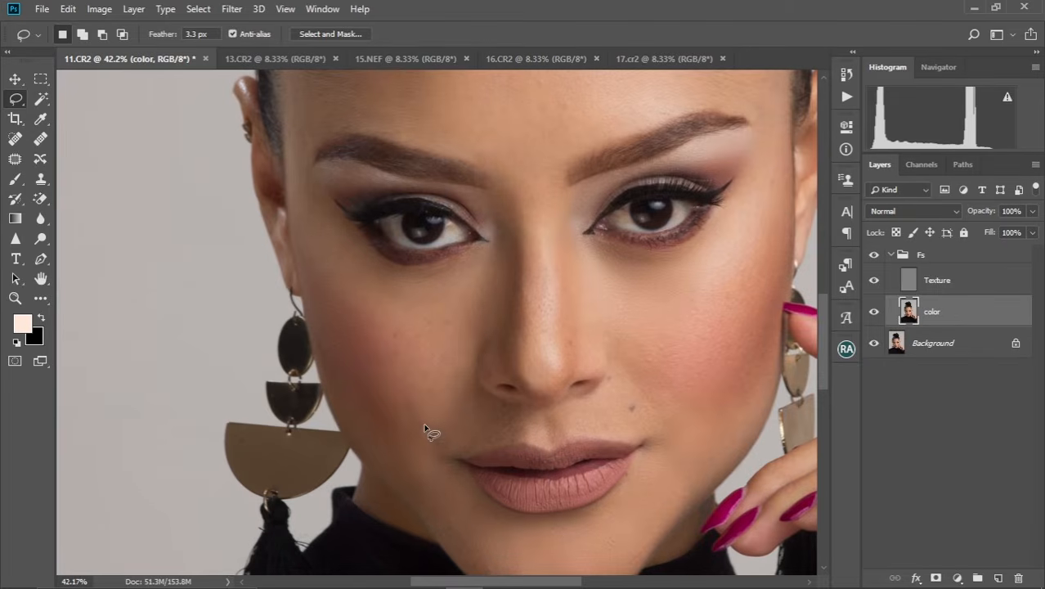
pyautogui.moveTo(503, 276)
pyautogui.mouseDown()
pyautogui.moveTo(503, 358)
pyautogui.moveTo(519, 375)
pyautogui.moveTo(536, 339)
pyautogui.moveTo(539, 253)
pyautogui.moveTo(524, 211)
pyautogui.mouseUp()
pyautogui.rightClick(532, 301)
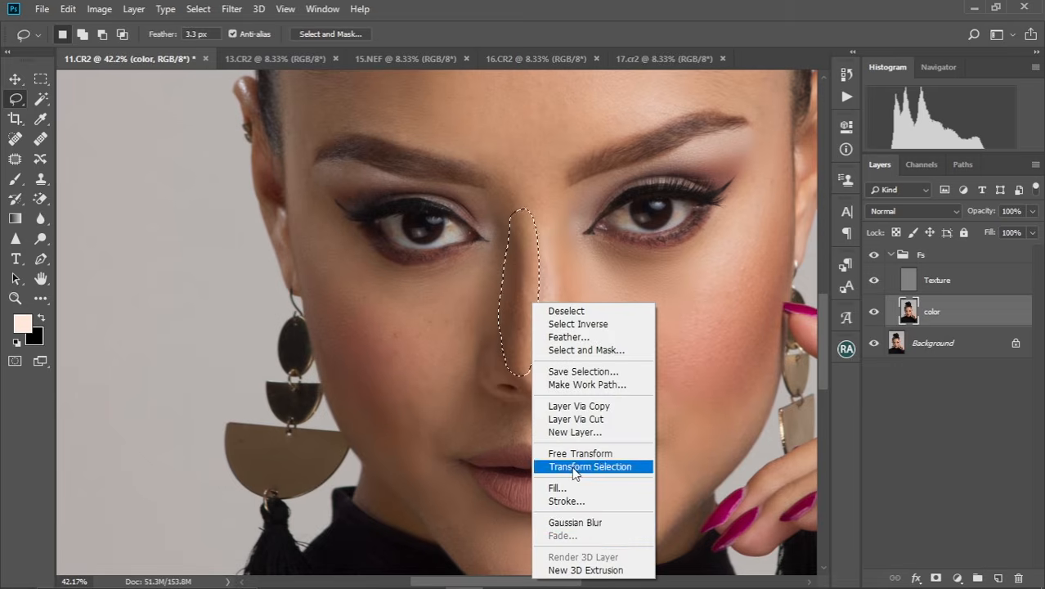
pyautogui.click(595, 525)
pyautogui.hotkey('ctrl', 'd')
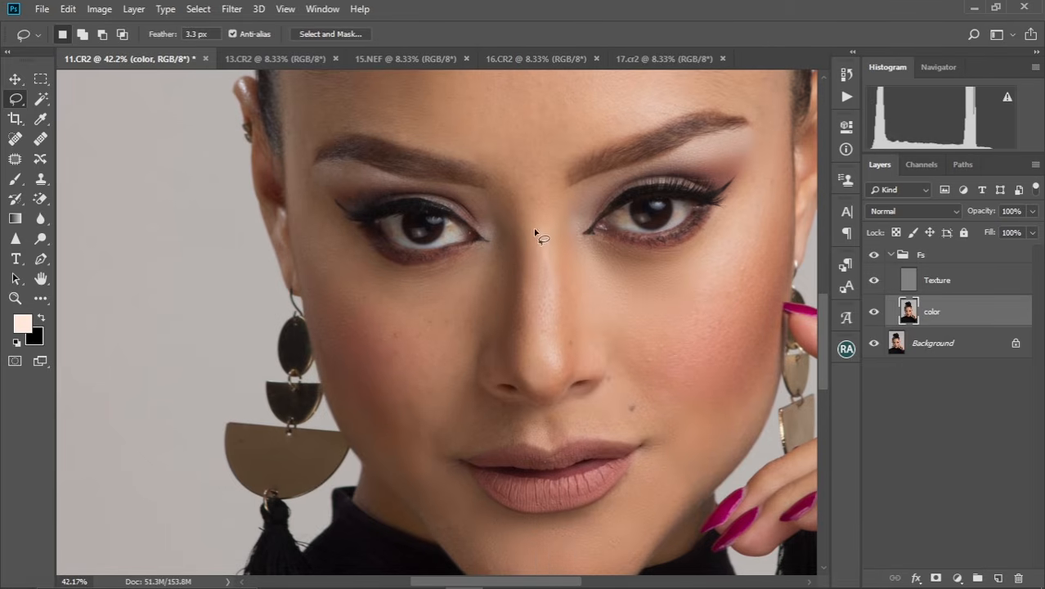
# Lasso the lit ridge of the nose down to its tip, apply the same Gaussian Blur and deselect.
pyautogui.moveTo(564, 381)
pyautogui.mouseDown()
pyautogui.moveTo(567, 271)
pyautogui.moveTo(551, 264)
pyautogui.mouseUp()
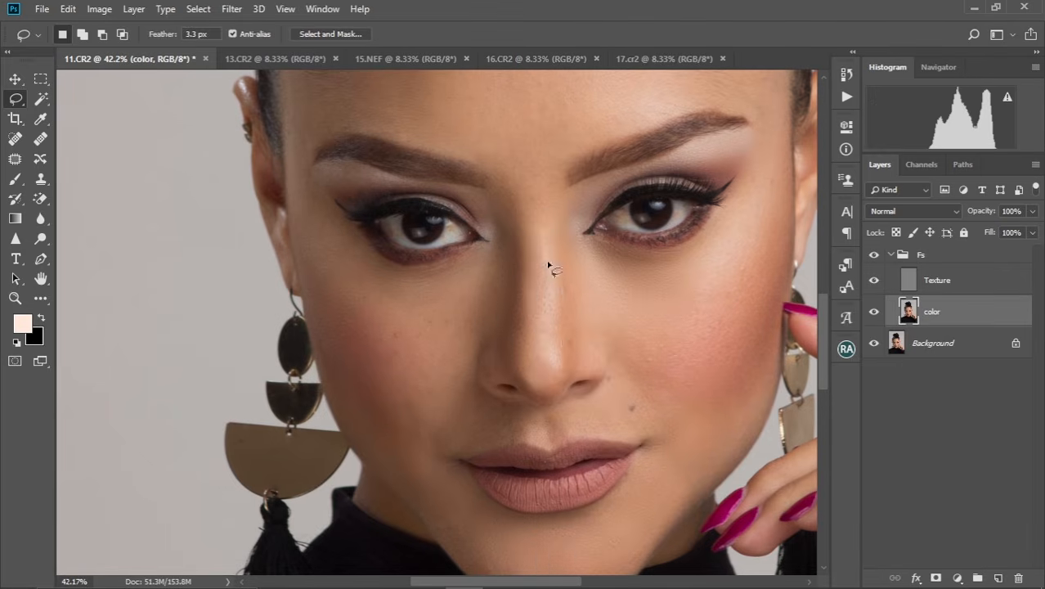
pyautogui.rightClick(557, 284)
pyautogui.click(609, 508)
pyautogui.hotkey('ctrl', 'd')
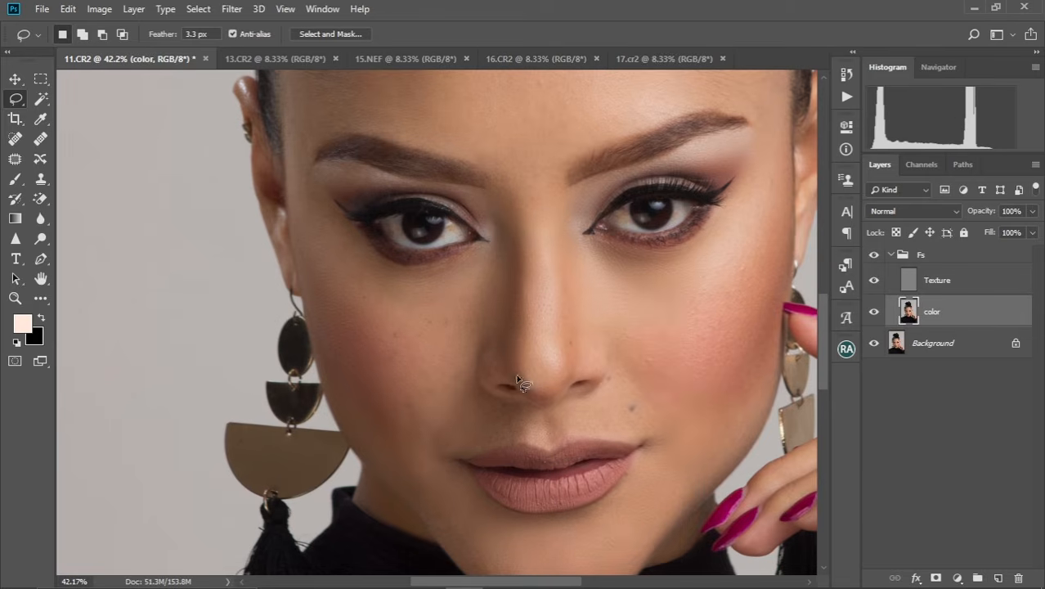
# Examine the blurred skin across the face from close up and from further away.
pyautogui.scroll(-5, 515, 334)
pyautogui.scroll(1, 522, 383)
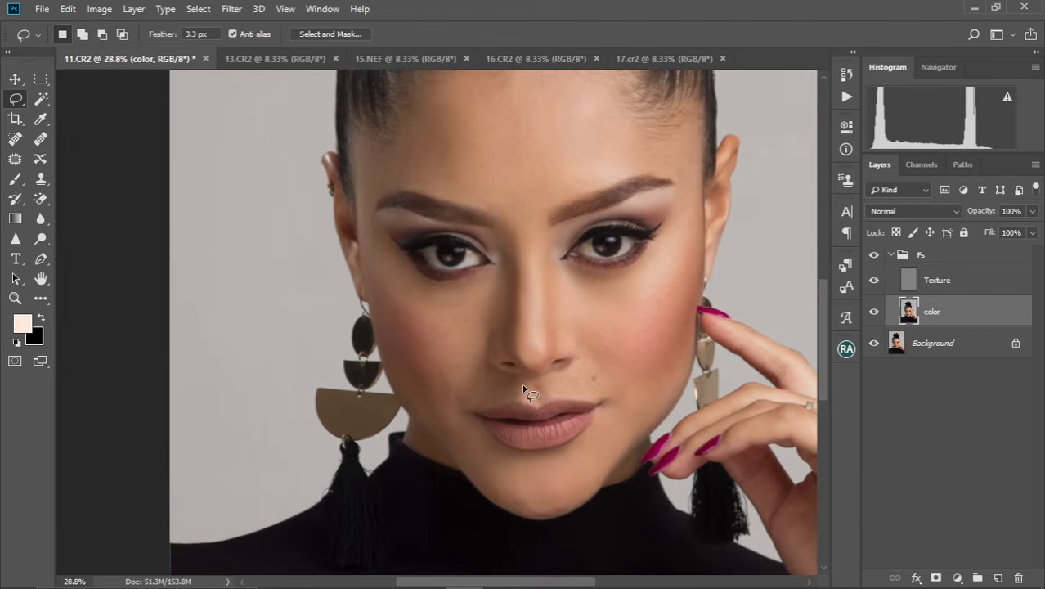
pyautogui.scroll(-2, 522, 384)
pyautogui.moveTo(536, 310)
pyautogui.mouseDown()
pyautogui.moveTo(480, 324)
pyautogui.moveTo(459, 343)
pyautogui.mouseUp()
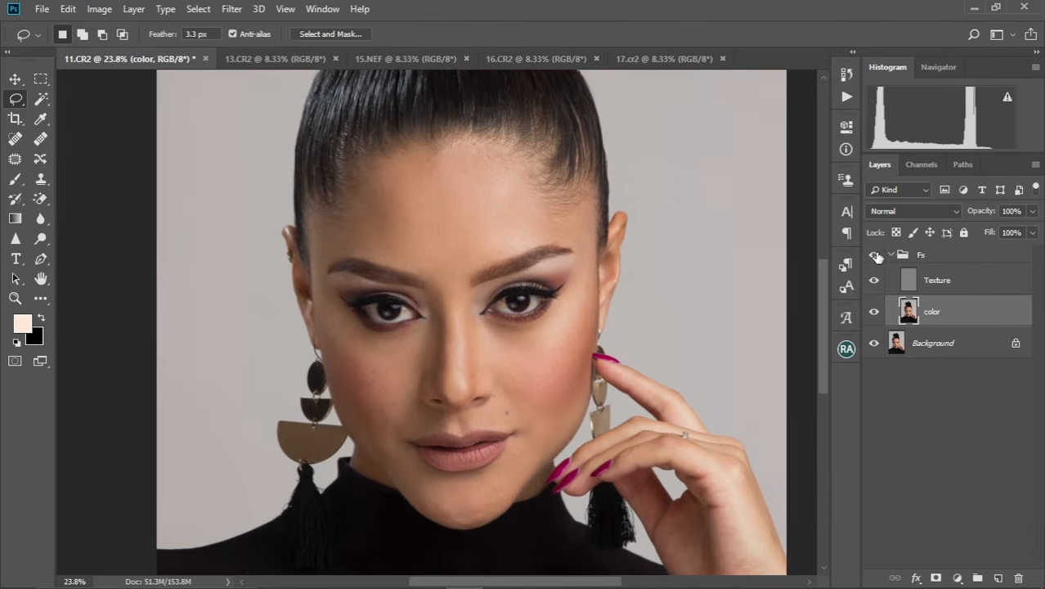
pyautogui.scroll(3, 477, 345)
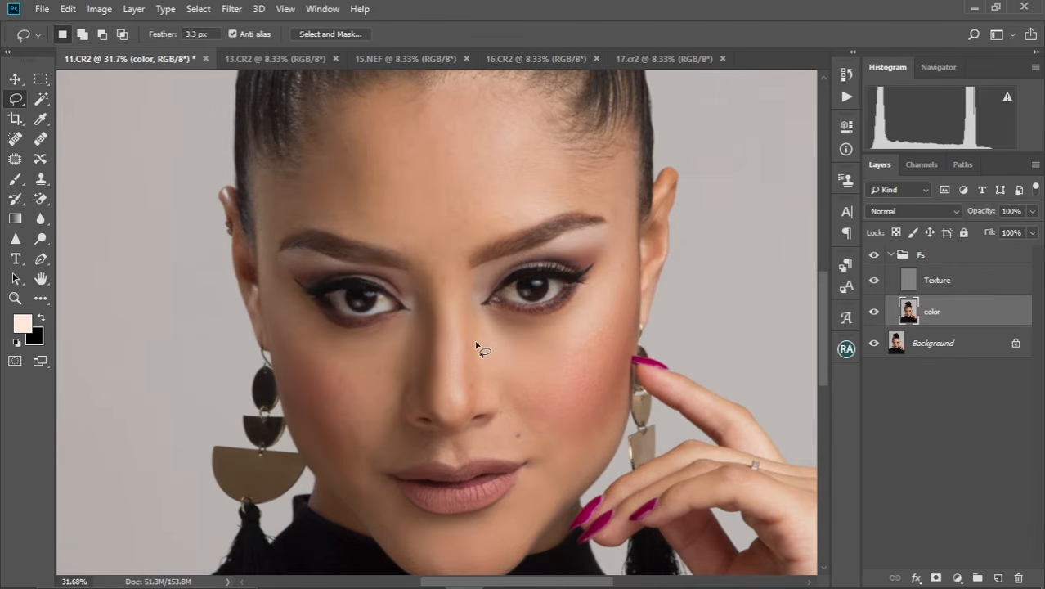
pyautogui.scroll(-1, 477, 345)
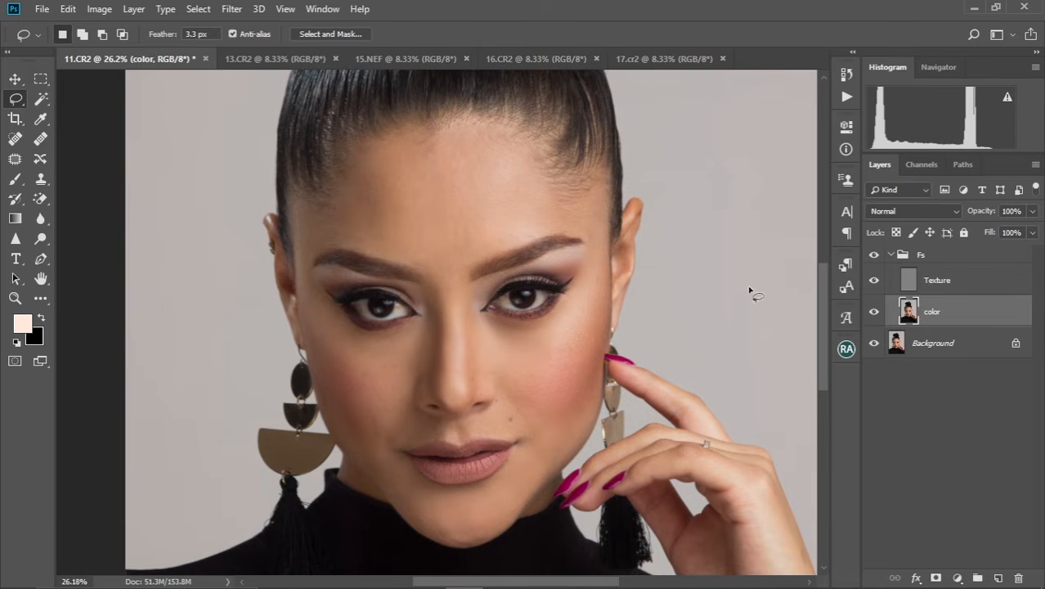
pyautogui.hscroll(-2, 479, 294)
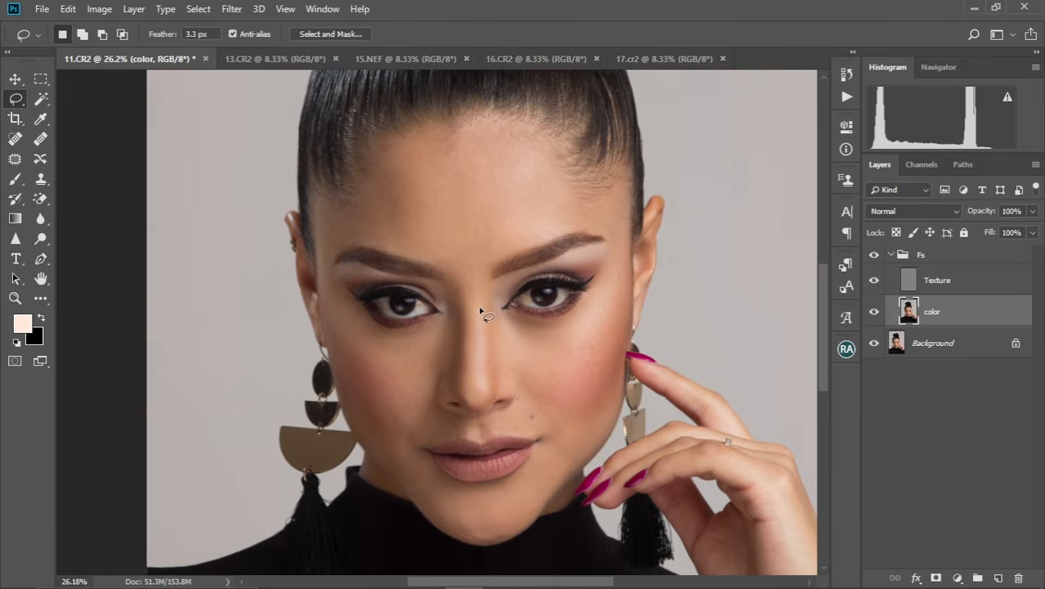
# Activate the Mixer Brush at 150 pixels with the Custom preset for painting on the color layer.
pyautogui.press('b')
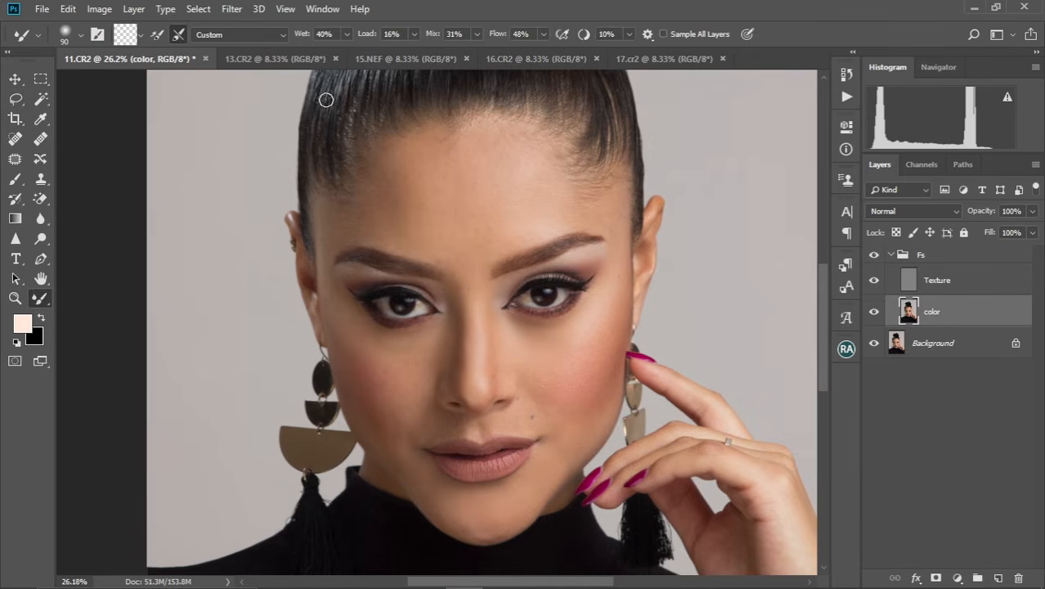
pyautogui.press(']')
pyautogui.press(']')
pyautogui.press(']')
pyautogui.click(281, 35)
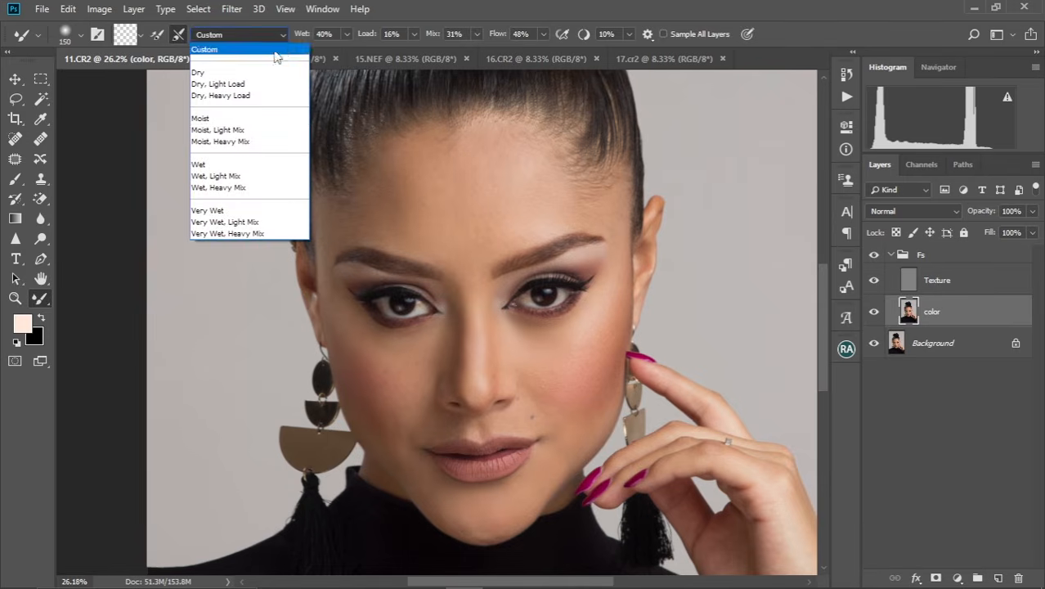
pyautogui.click(221, 54)
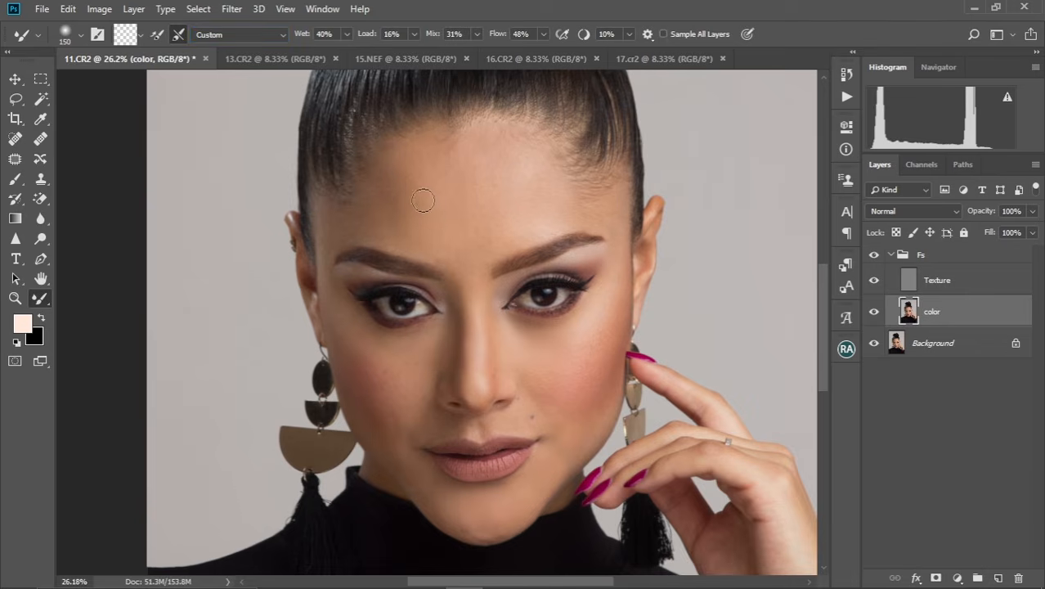
# Blend the forehead skin on the color layer with the Mixer Brush, varying its size between 400 and 200 pixels.
pyautogui.press(']')
pyautogui.press(']')
pyautogui.press(']')
pyautogui.press(']')
pyautogui.press(']')
pyautogui.press(']')
pyautogui.press(']')
pyautogui.press(']')
pyautogui.press('[')
pyautogui.moveTo(407, 202); pyautogui.dragTo(409, 226)
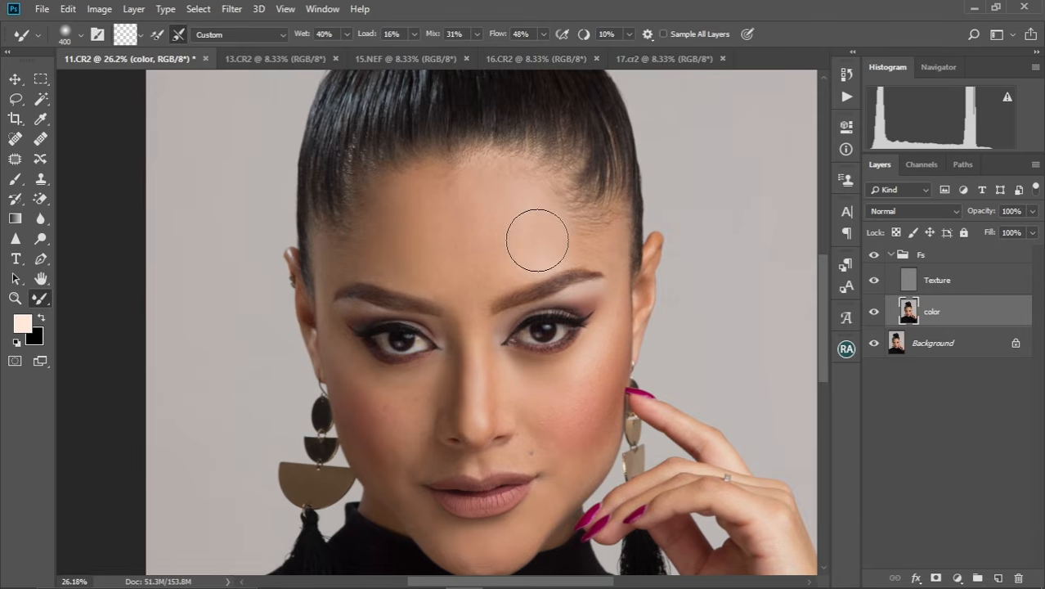
pyautogui.press('[')
pyautogui.press('[')
pyautogui.press(']')
pyautogui.press('[')
pyautogui.press('[')
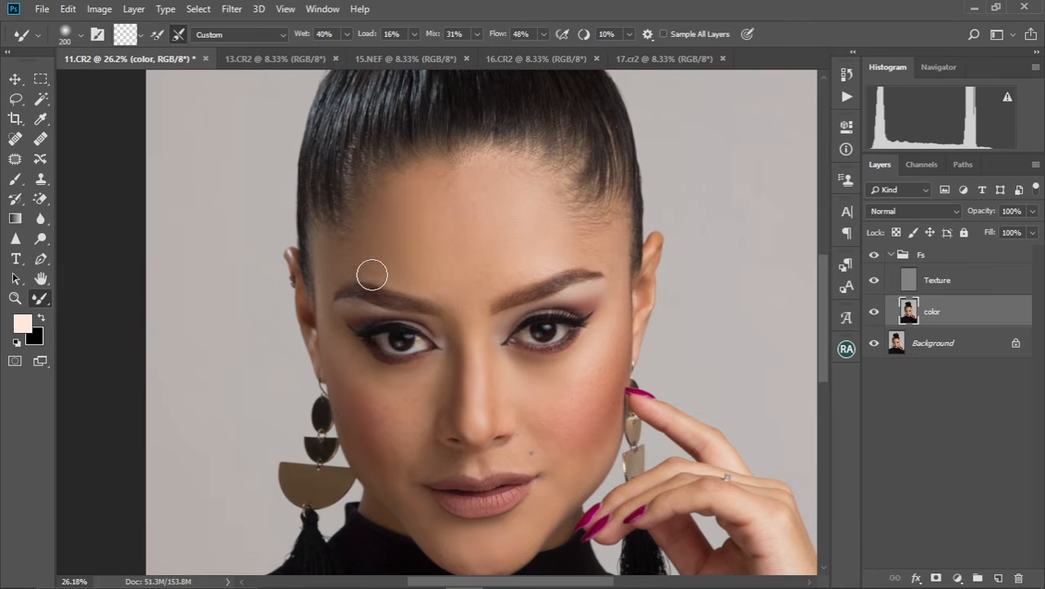
# Blend the skin from above the left-hand eyebrow down to beside the nose with the Mixer Brush, ending at 300 pixels.
pyautogui.press(']')
pyautogui.press(']')
pyautogui.press('[')
pyautogui.press(']')
pyautogui.press('[')
pyautogui.press('[')
pyautogui.press('[')
pyautogui.press('[')
pyautogui.press(']')
pyautogui.press(']')
pyautogui.press(']')
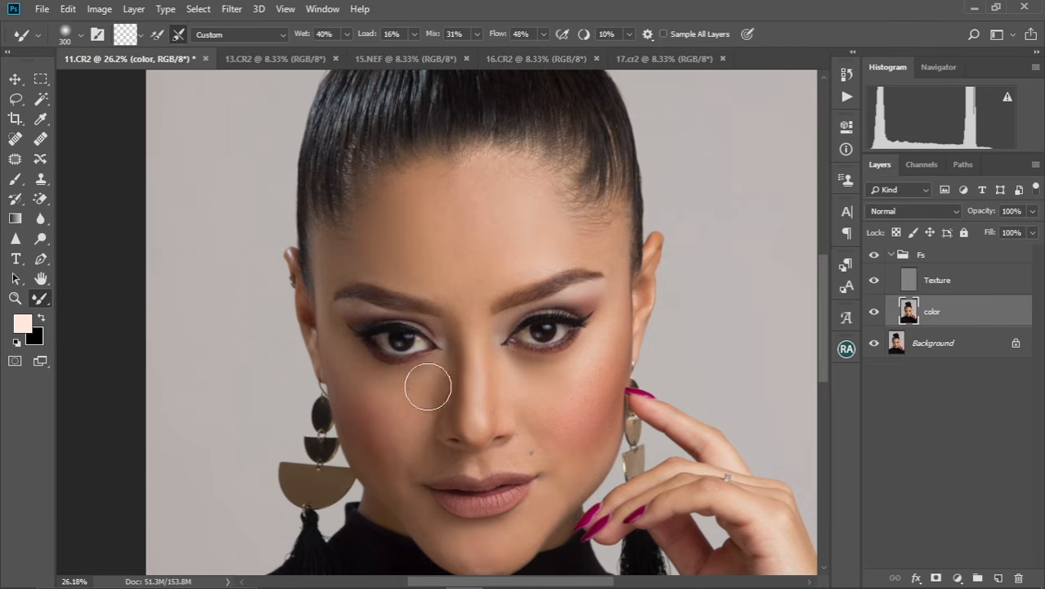
# Blend the left-hand cheek and the skin around the nose and upper lip with a Mixer Brush of about 200 pixels.
pyautogui.moveTo(435, 383); pyautogui.dragTo(479, 304)
pyautogui.press('[')
pyautogui.press('[')
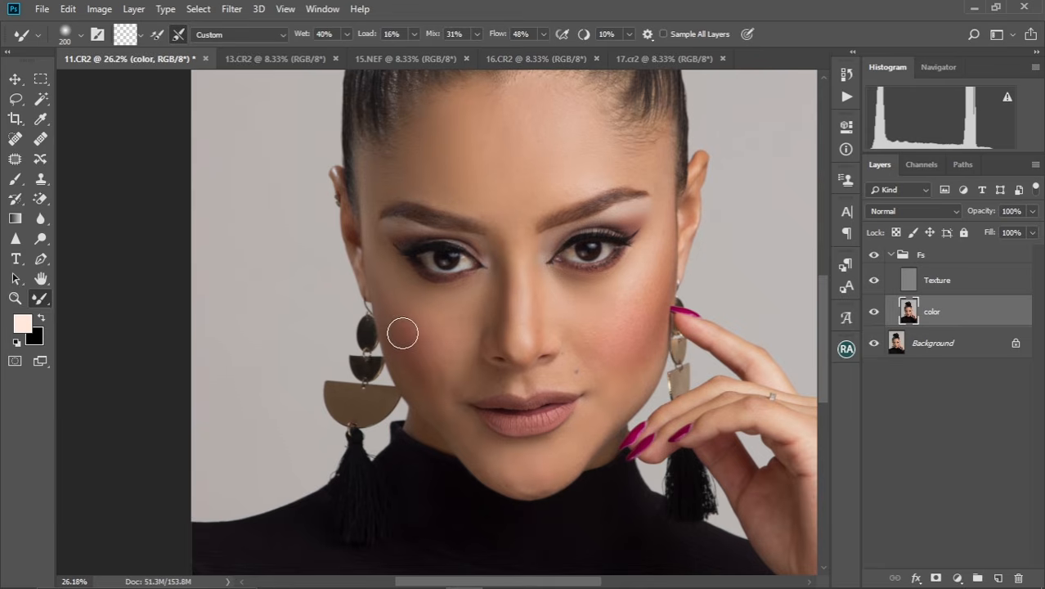
pyautogui.press(']')
pyautogui.press(']')
pyautogui.press('[')
pyautogui.press('[')
pyautogui.press('[')
pyautogui.press('[')
pyautogui.press('[')
pyautogui.press(']')
pyautogui.press(']')
pyautogui.press(']')
pyautogui.press(']')
pyautogui.press(']')
pyautogui.press(']')
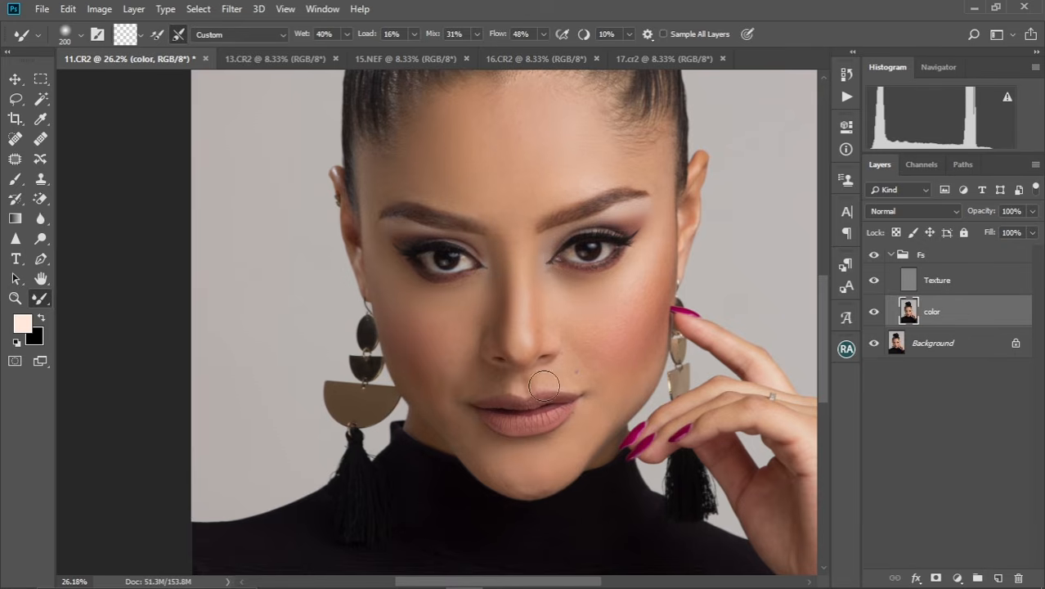
# Blend the skin around the mouth and at the right-hand temple with the Mixer Brush, ending at 175 pixels.
pyautogui.press('[')
pyautogui.press('[')
pyautogui.press('[')
pyautogui.press(']')
pyautogui.press(']')
pyautogui.moveTo(547, 307); pyautogui.dragTo(509, 331)
pyautogui.moveTo(432, 315); pyautogui.dragTo(488, 412)
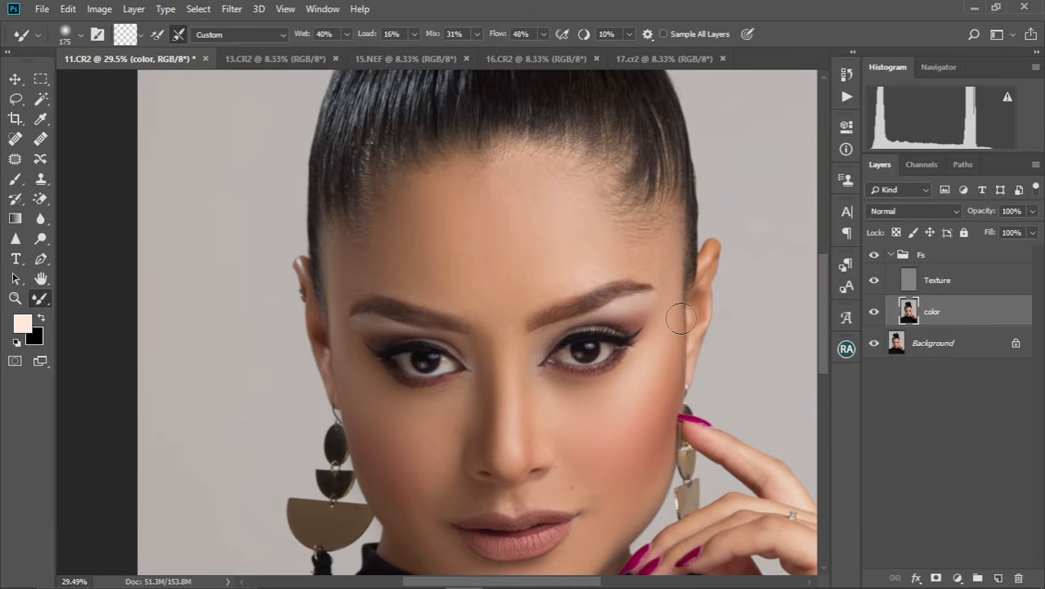
# Blend the left-hand cheek beside the nose with the Mixer Brush enlarged to 250 pixels.
pyautogui.press(']')
pyautogui.press(']')
pyautogui.press(']')
pyautogui.moveTo(391, 427); pyautogui.dragTo(379, 355)
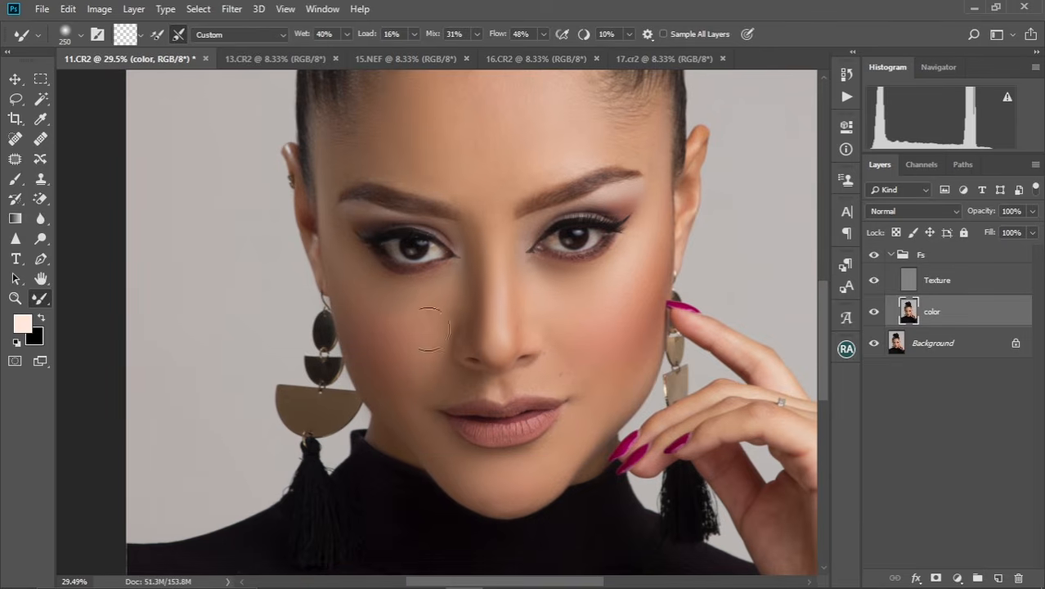
pyautogui.press(']')
pyautogui.press(']')
# Blend the skin of the raised fingers and hand with the Mixer Brush, reducing it to 125 pixels and smaller.
pyautogui.moveTo(565, 439)
pyautogui.mouseDown()
pyautogui.moveTo(565, 340)
pyautogui.moveTo(346, 322)
pyautogui.mouseUp()
pyautogui.press('[')
pyautogui.press('[')
pyautogui.press('[')
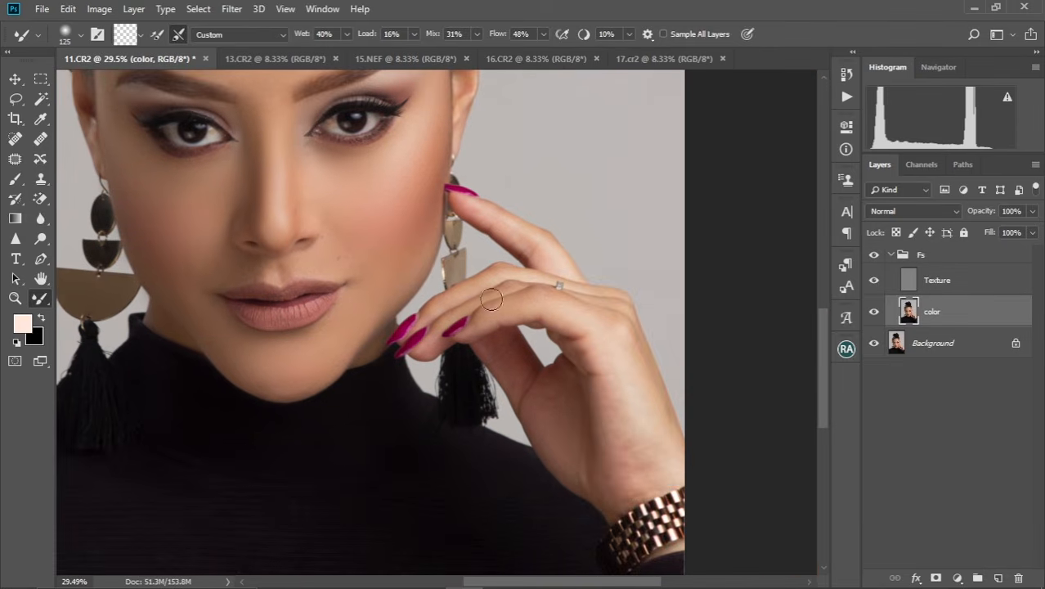
pyautogui.moveTo(565, 295)
pyautogui.mouseDown()
pyautogui.moveTo(534, 383)
pyautogui.moveTo(541, 393)
pyautogui.mouseUp()
pyautogui.press('[')
pyautogui.press('[')
pyautogui.press('[')
# Blend the fine areas beside the nose and around the lips with the Mixer Brush, going from 100 to 60 pixels.
pyautogui.moveTo(282, 385); pyautogui.dragTo(602, 258)
pyautogui.moveTo(487, 278)
pyautogui.mouseDown()
pyautogui.moveTo(373, 323)
pyautogui.moveTo(478, 296)
pyautogui.moveTo(478, 282)
pyautogui.moveTo(476, 322)
pyautogui.mouseUp()
pyautogui.scroll(3, 476, 323)
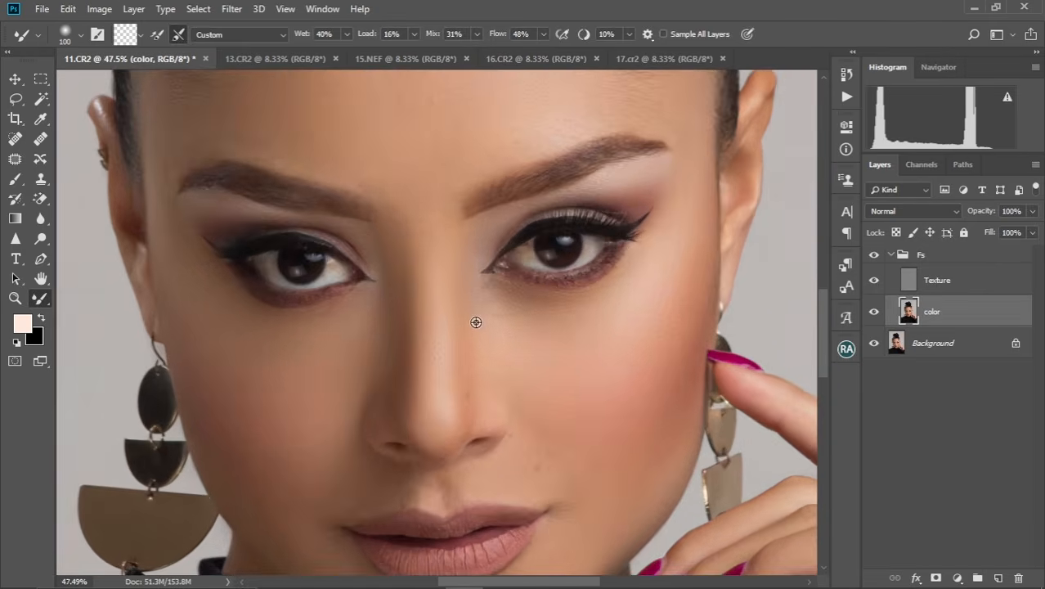
pyautogui.moveTo(298, 394); pyautogui.dragTo(295, 205)
pyautogui.moveTo(303, 377); pyautogui.dragTo(319, 344)
pyautogui.press('[')
pyautogui.press('[')
pyautogui.press('[')
pyautogui.press('[')
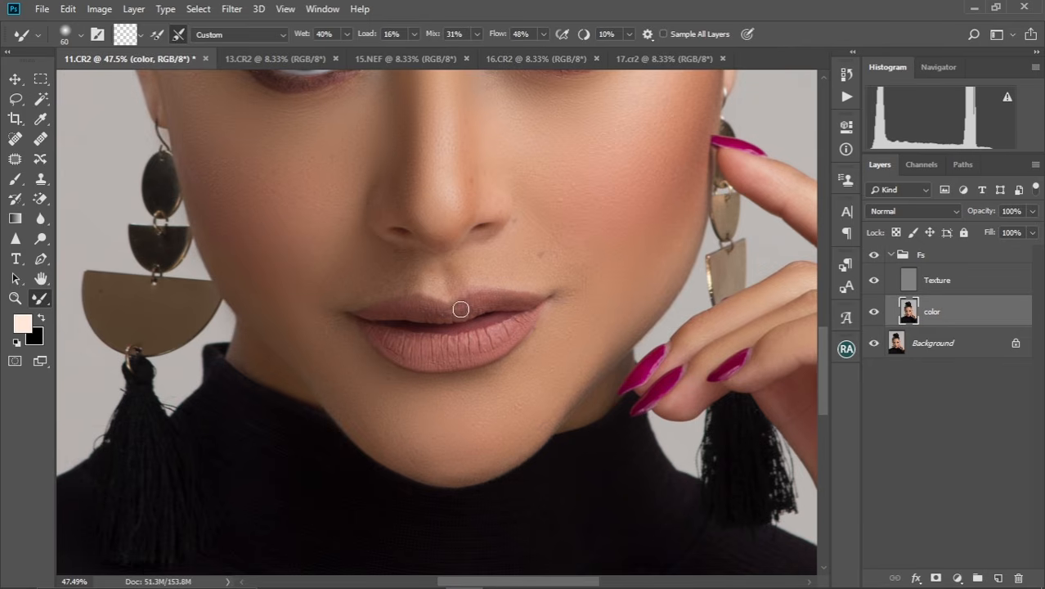
# Blend the remaining skin around the mouth and chin with the Mixer Brush enlarged to 150 pixels.
pyautogui.press(']')
pyautogui.press(']')
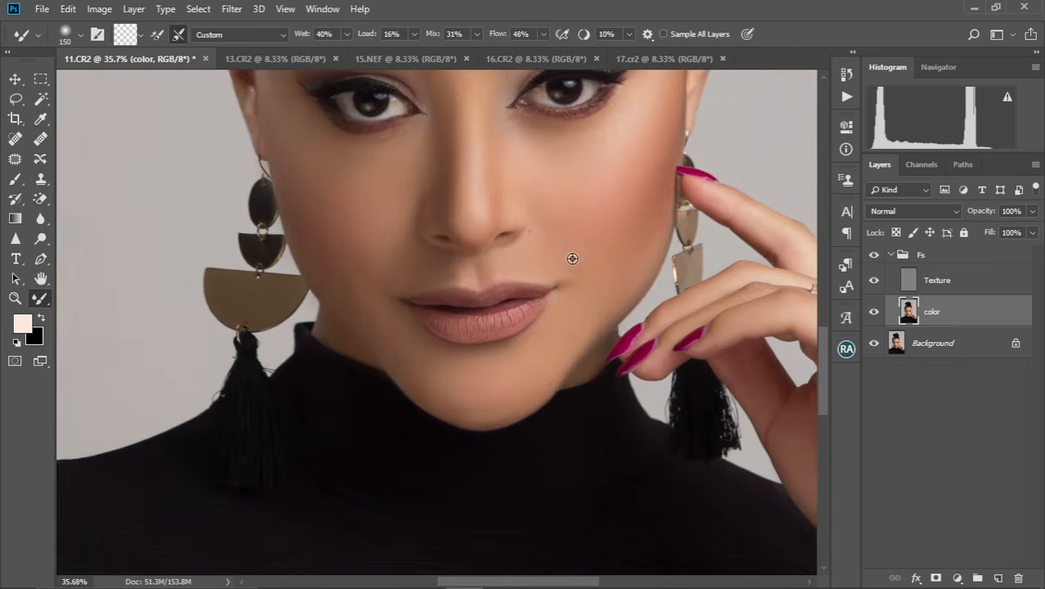
pyautogui.scroll(-2, 572, 257)
pyautogui.hotkey('ctrl', '0')
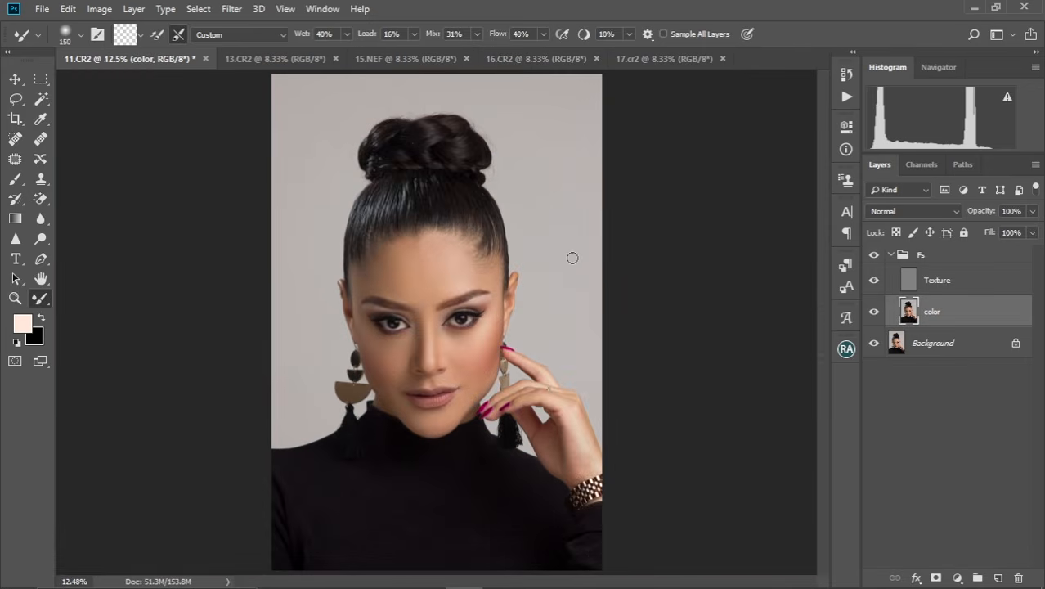
# On the texture layer, heal the small blemishes on the left-hand cheek with the Spot Healing Brush, reducing it to 15 pixels.
pyautogui.scroll(1, 444, 340)
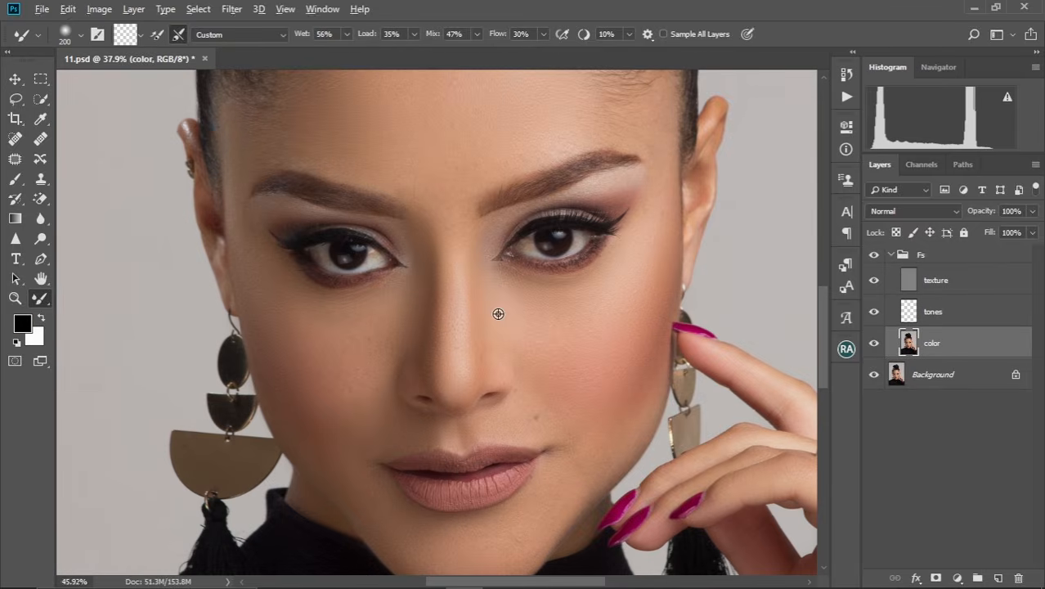
pyautogui.scroll(2, 498, 314)
pyautogui.scroll(-2, 528, 355)
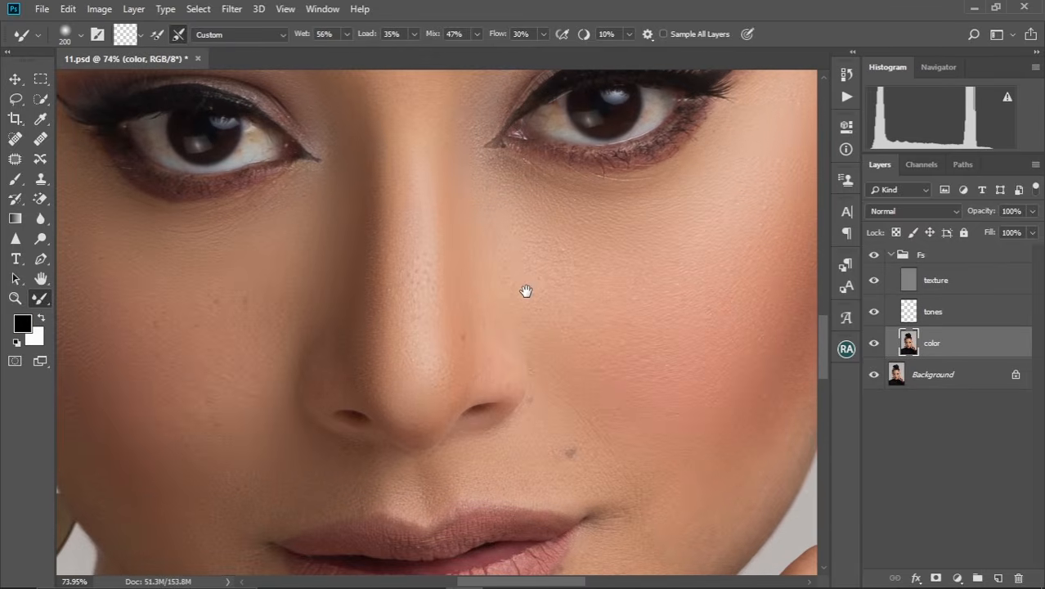
pyautogui.click(941, 279)
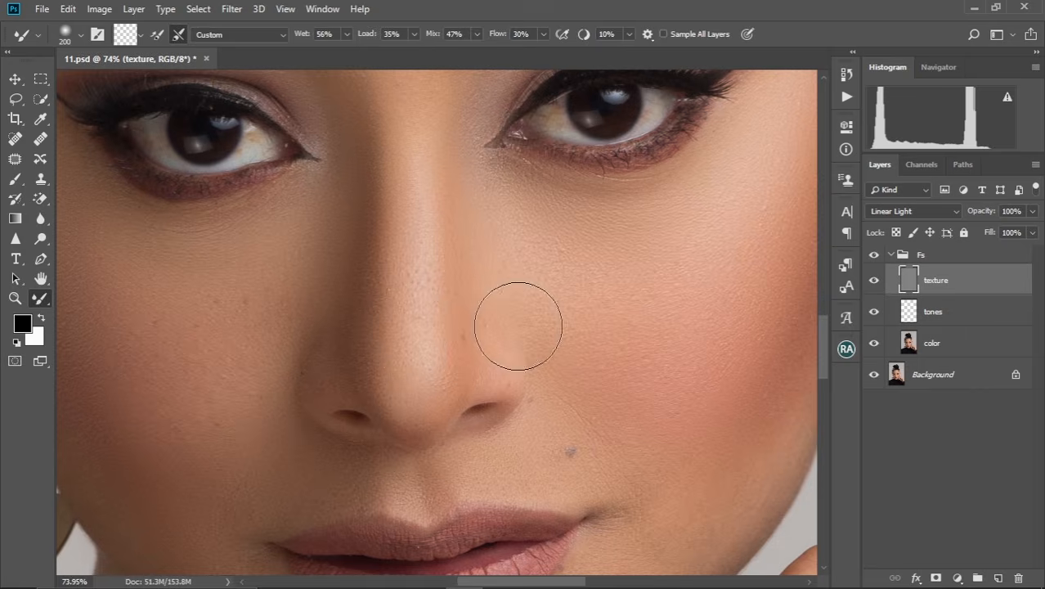
pyautogui.scroll(-2, 518, 327)
pyautogui.scroll(2, 518, 327)
pyautogui.scroll(-1, 468, 286)
pyautogui.click(15, 138)
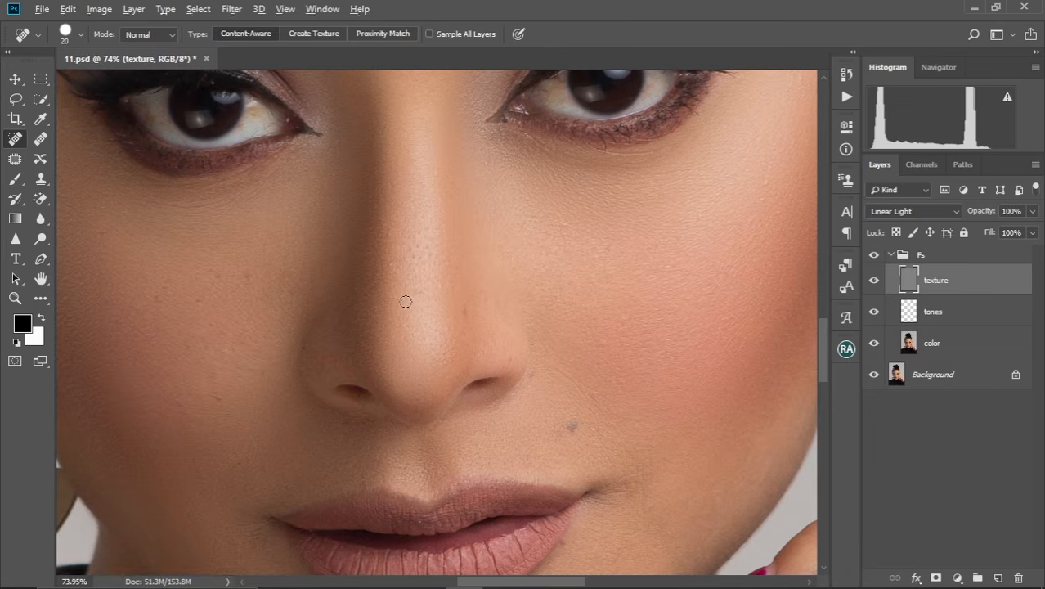
pyautogui.scroll(2, 406, 301)
pyautogui.moveTo(439, 327); pyautogui.dragTo(490, 292)
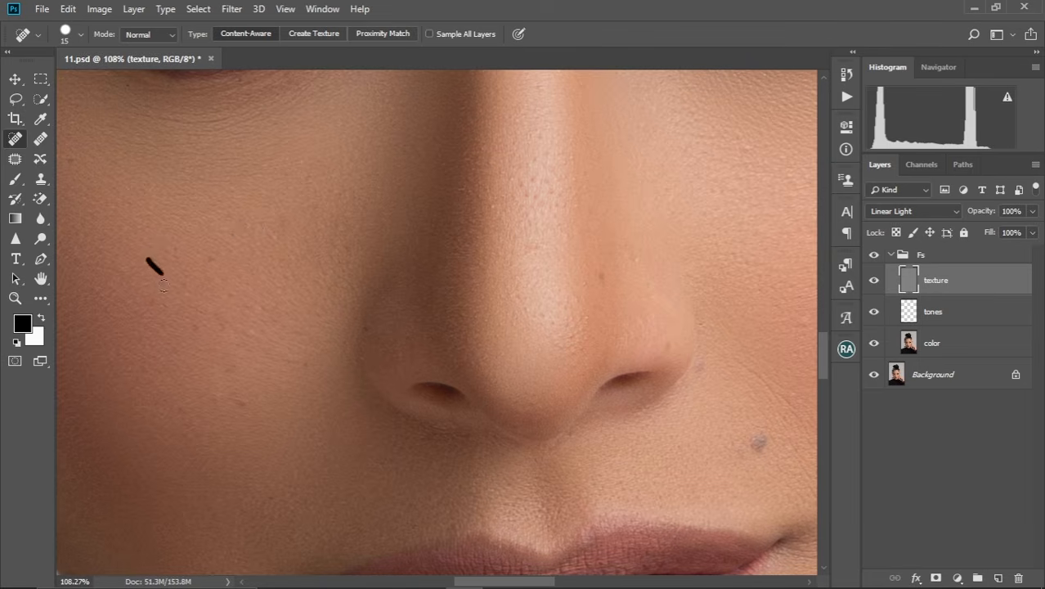
pyautogui.moveTo(135, 286); pyautogui.dragTo(198, 324)
pyautogui.moveTo(233, 399); pyautogui.dragTo(252, 405)
pyautogui.moveTo(241, 337)
pyautogui.mouseDown()
pyautogui.moveTo(261, 347)
pyautogui.moveTo(261, 336)
pyautogui.mouseUp()
pyautogui.moveTo(231, 296)
pyautogui.mouseDown()
pyautogui.moveTo(309, 363)
pyautogui.moveTo(291, 361)
pyautogui.mouseUp()
# Heal the spots and rough pores along the nose on the texture layer with the 15-pixel Spot Healing Brush.
pyautogui.moveTo(455, 338); pyautogui.dragTo(297, 350)
pyautogui.moveTo(447, 303)
pyautogui.mouseDown()
pyautogui.moveTo(444, 327)
pyautogui.moveTo(445, 307)
pyautogui.mouseUp()
pyautogui.moveTo(476, 252); pyautogui.dragTo(483, 283)
pyautogui.moveTo(397, 248); pyautogui.dragTo(404, 325)
pyautogui.moveTo(368, 260)
pyautogui.mouseDown()
pyautogui.moveTo(371, 293)
pyautogui.moveTo(401, 274)
pyautogui.moveTo(415, 324)
pyautogui.mouseUp()
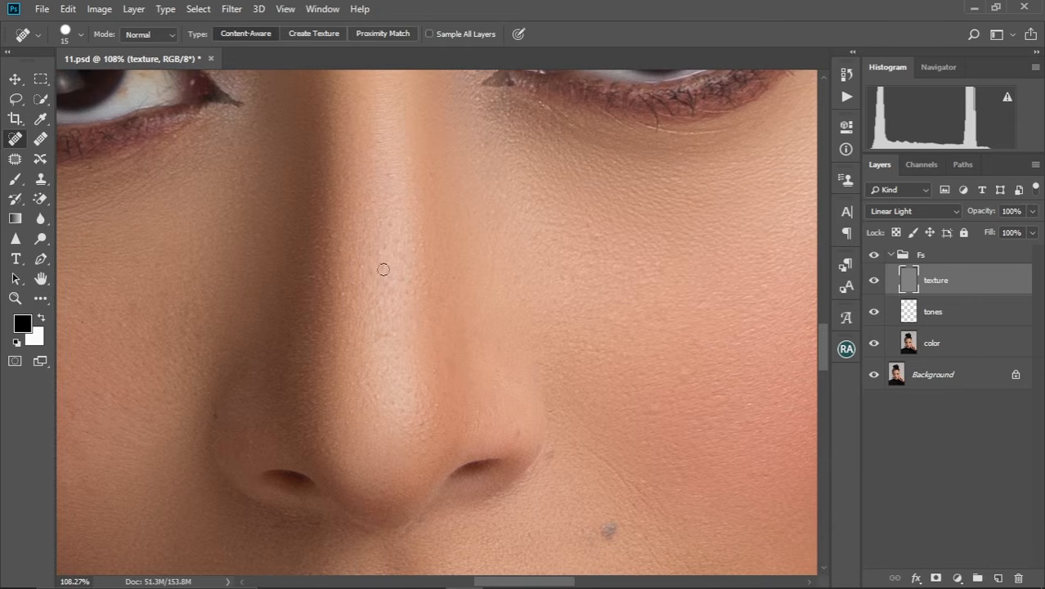
pyautogui.moveTo(383, 271)
pyautogui.mouseDown()
pyautogui.moveTo(384, 292)
pyautogui.moveTo(413, 276)
pyautogui.moveTo(351, 154)
pyautogui.mouseUp()
pyautogui.moveTo(418, 337); pyautogui.dragTo(372, 199)
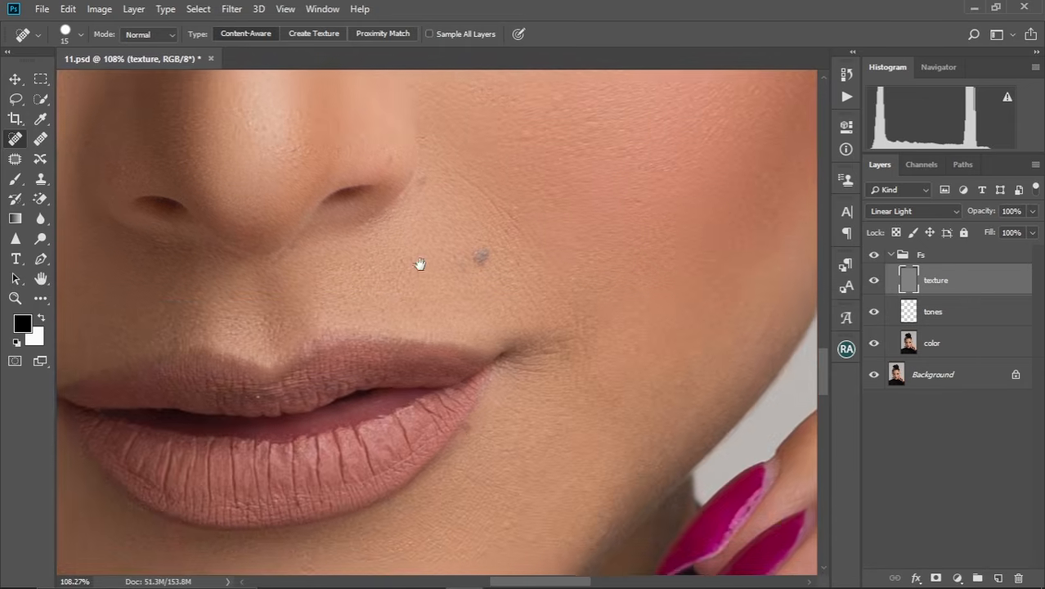
# Heal the mole above the right-hand mouth corner and the spot beside the nostril with the Spot Healing Brush at 25 pixels.
pyautogui.moveTo(473, 236)
pyautogui.mouseDown()
pyautogui.moveTo(475, 258)
pyautogui.moveTo(475, 247)
pyautogui.mouseUp()
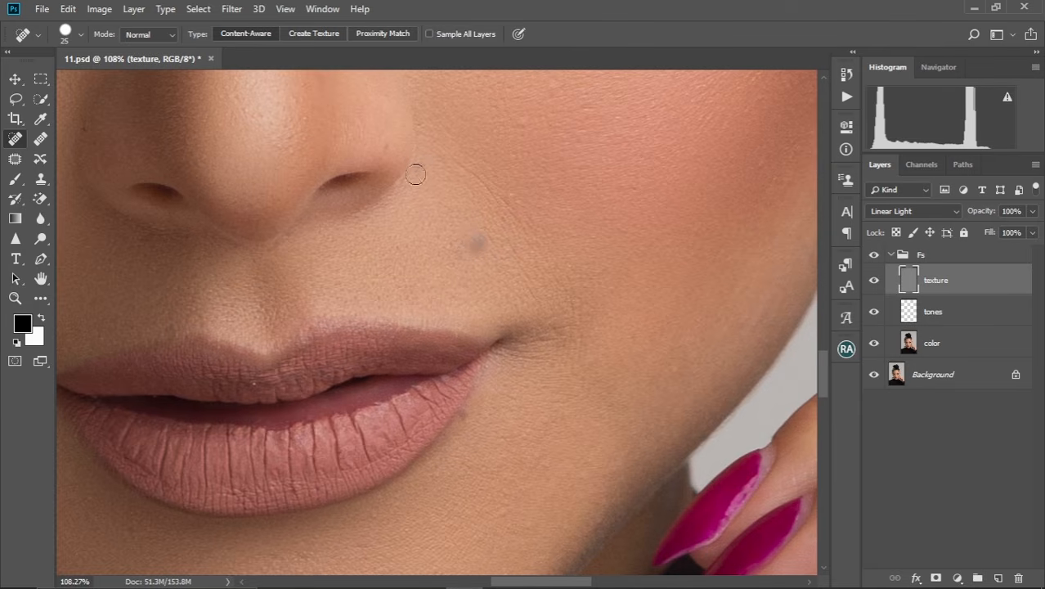
pyautogui.moveTo(415, 175)
pyautogui.mouseDown()
pyautogui.moveTo(421, 154)
pyautogui.moveTo(415, 182)
pyautogui.mouseUp()
pyautogui.click(507, 259)
pyautogui.moveTo(483, 240); pyautogui.dragTo(467, 246)
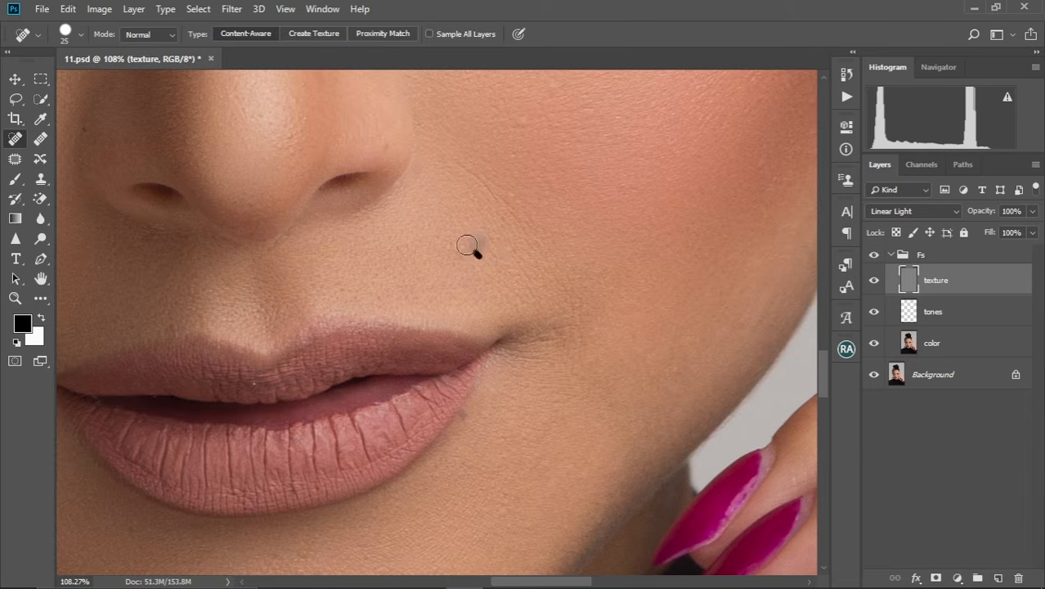
# On the color layer, blend away the mole's dark tint above the mouth corner with the Mixer Brush reduced to 40 pixels.
pyautogui.click(946, 352)
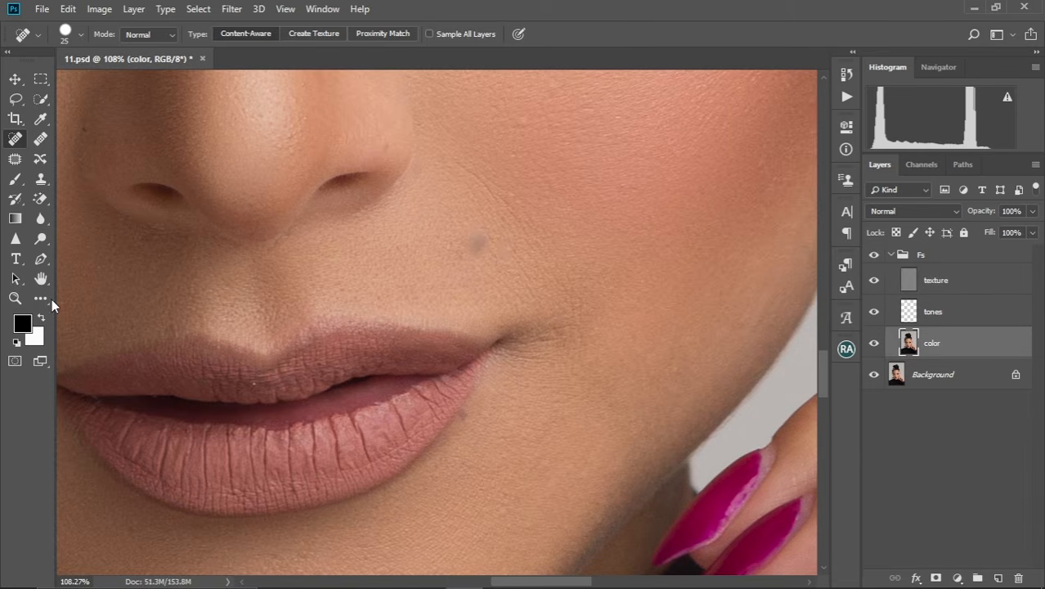
pyautogui.click(41, 300)
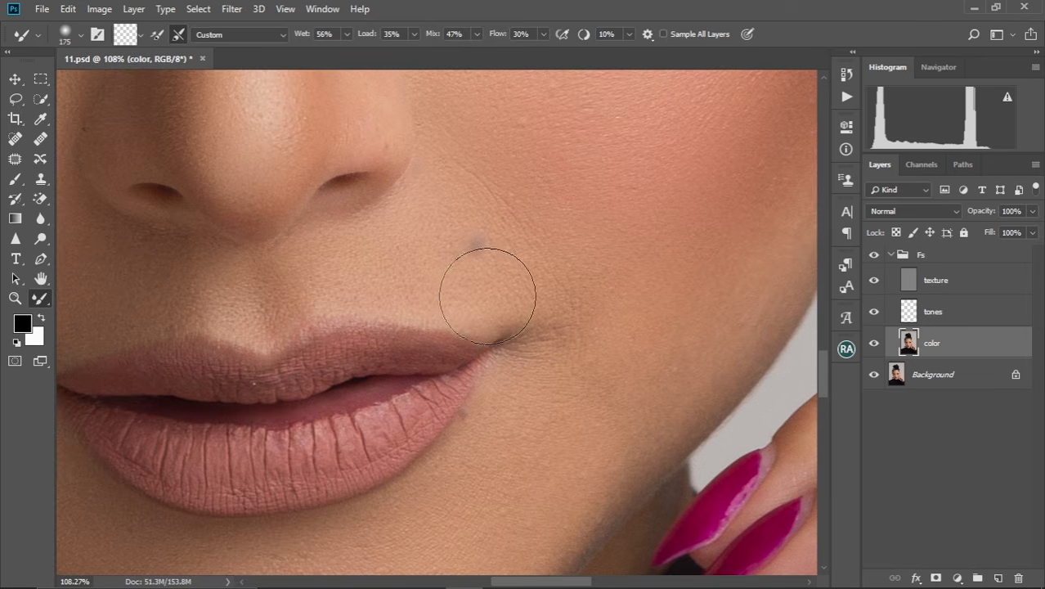
pyautogui.press('[')
pyautogui.press('[')
pyautogui.press('[')
pyautogui.press('[')
pyautogui.press('[')
pyautogui.press('[')
pyautogui.press('[')
pyautogui.moveTo(488, 261)
pyautogui.mouseDown()
pyautogui.moveTo(473, 226)
pyautogui.moveTo(487, 267)
pyautogui.moveTo(464, 237)
pyautogui.moveTo(477, 279)
pyautogui.moveTo(461, 215)
pyautogui.moveTo(481, 256)
pyautogui.moveTo(476, 226)
pyautogui.moveTo(514, 264)
pyautogui.moveTo(485, 219)
pyautogui.moveTo(443, 216)
pyautogui.mouseUp()
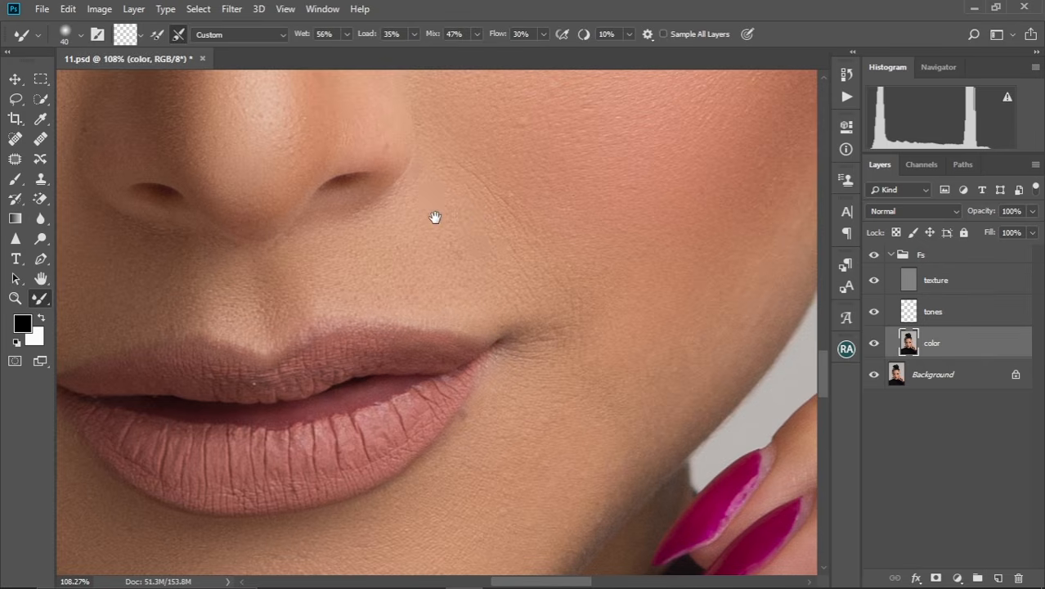
# Blend the color beside the right-hand nostril and toward the mouth corner with the Mixer Brush, going from 30 to 50 pixels.
pyautogui.scroll(2, 434, 215)
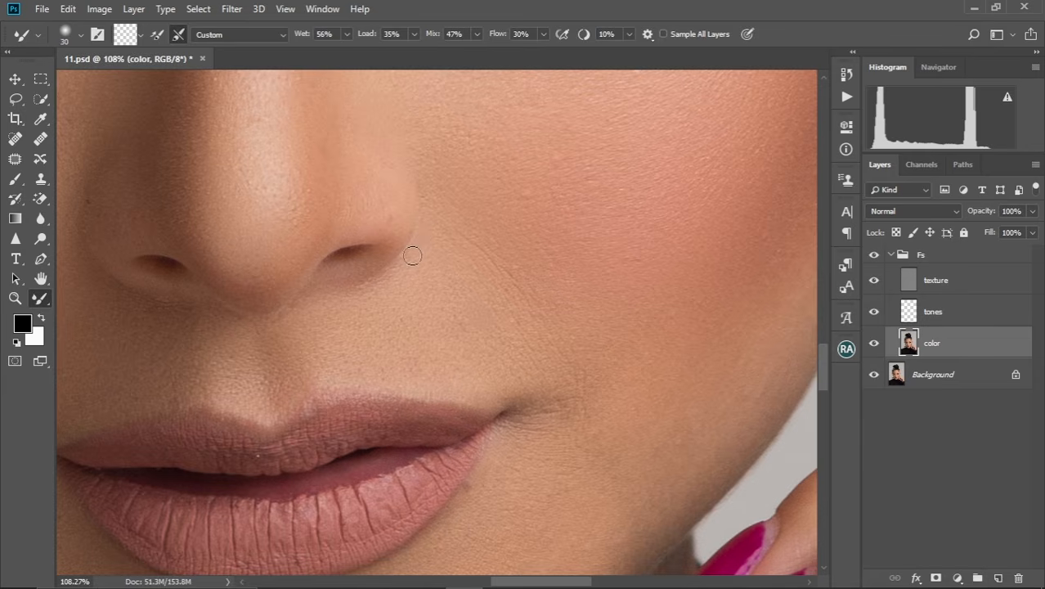
pyautogui.press(']')
pyautogui.press(']')
pyautogui.press(']')
pyautogui.moveTo(528, 356); pyautogui.dragTo(479, 283)
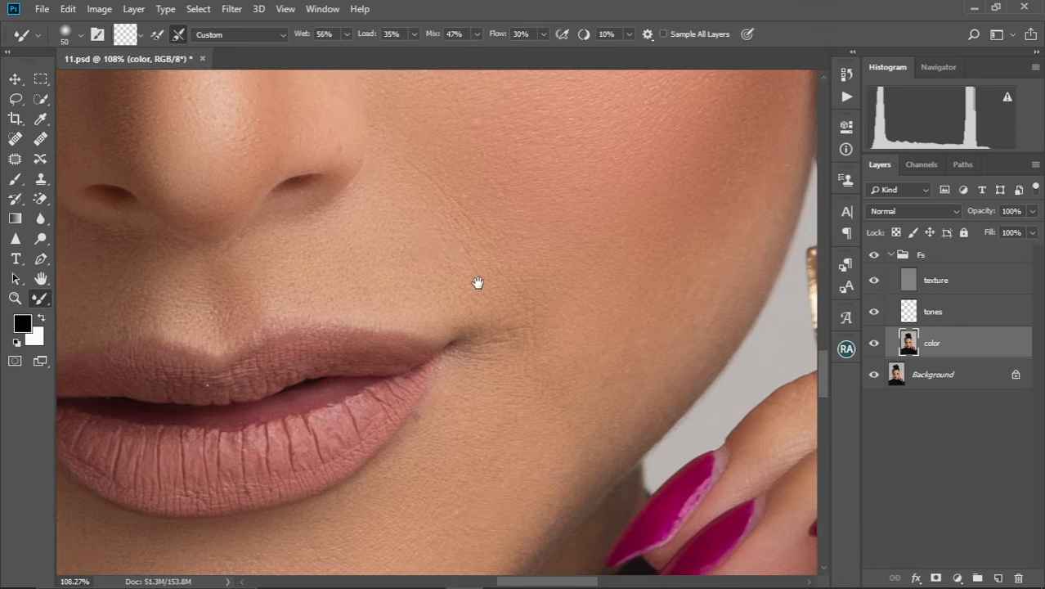
pyautogui.moveTo(440, 423); pyautogui.dragTo(533, 333)
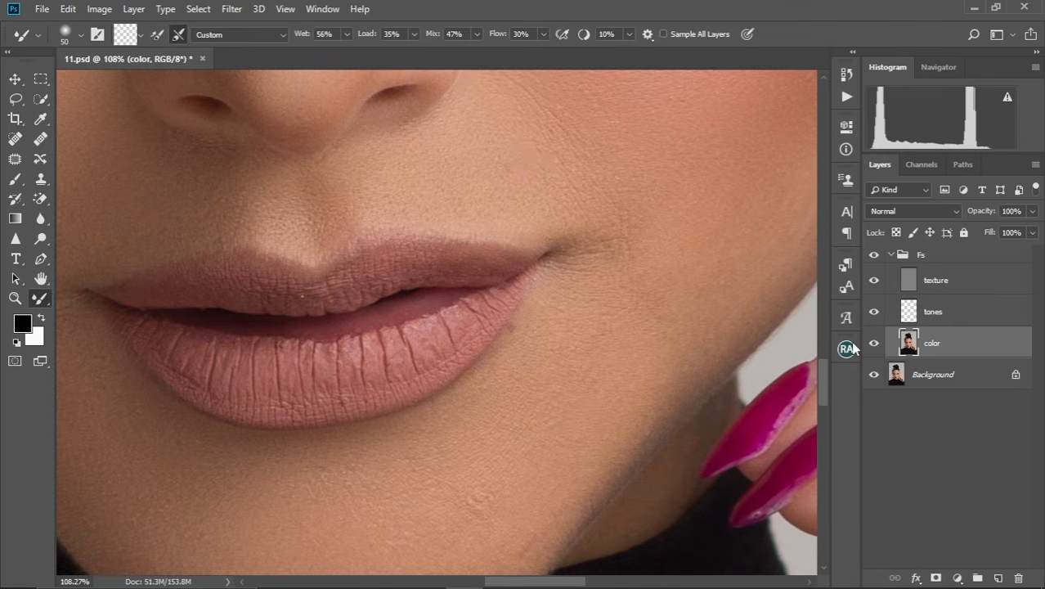
# Touch up the color around the mouth and beside the nose with the Mixer Brush, adjusting its size and finishing at 50 pixels.
pyautogui.press('[')
pyautogui.press('[')
pyautogui.press('[')
pyautogui.press('[')
pyautogui.press(']')
pyautogui.press(']')
pyautogui.moveTo(513, 204); pyautogui.dragTo(514, 396)
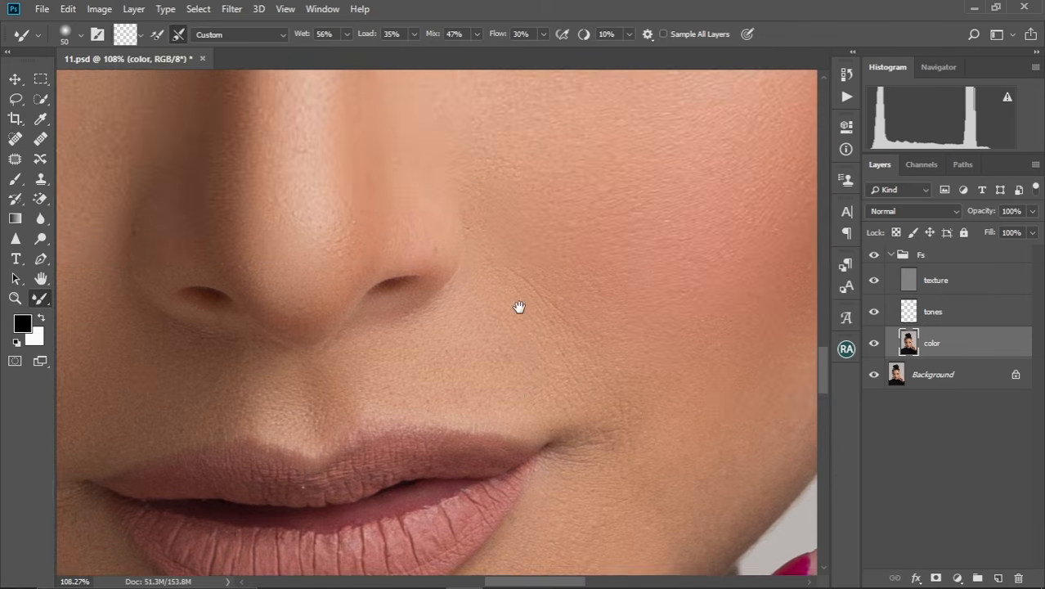
pyautogui.moveTo(518, 308); pyautogui.dragTo(506, 443)
pyautogui.moveTo(411, 252); pyautogui.dragTo(482, 310)
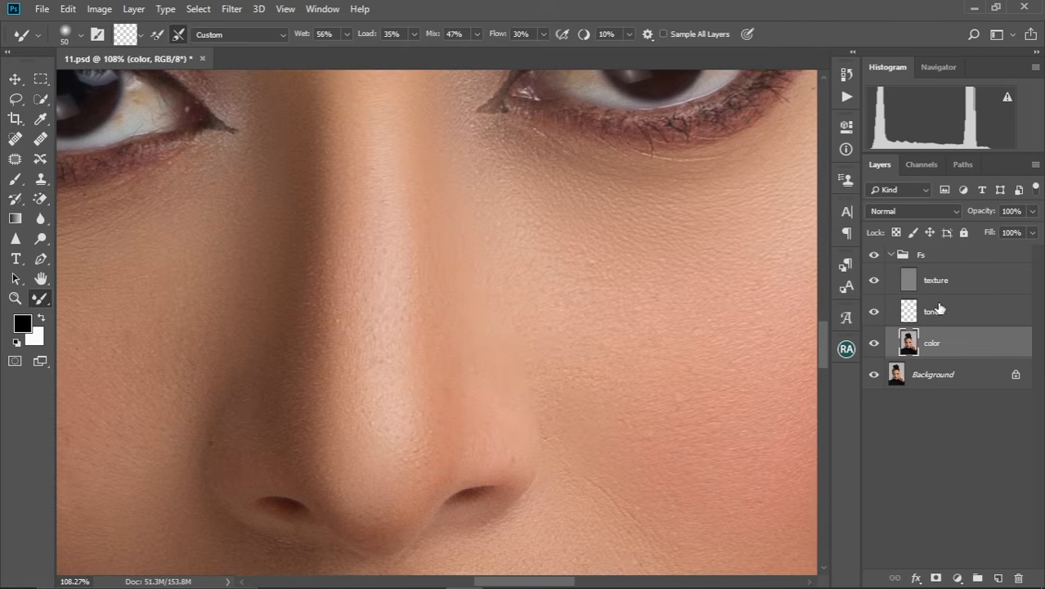
# On the texture layer, heal the tiny spots along the nose and its sides with the Spot Healing Brush at 10 pixels.
pyautogui.click(937, 277)
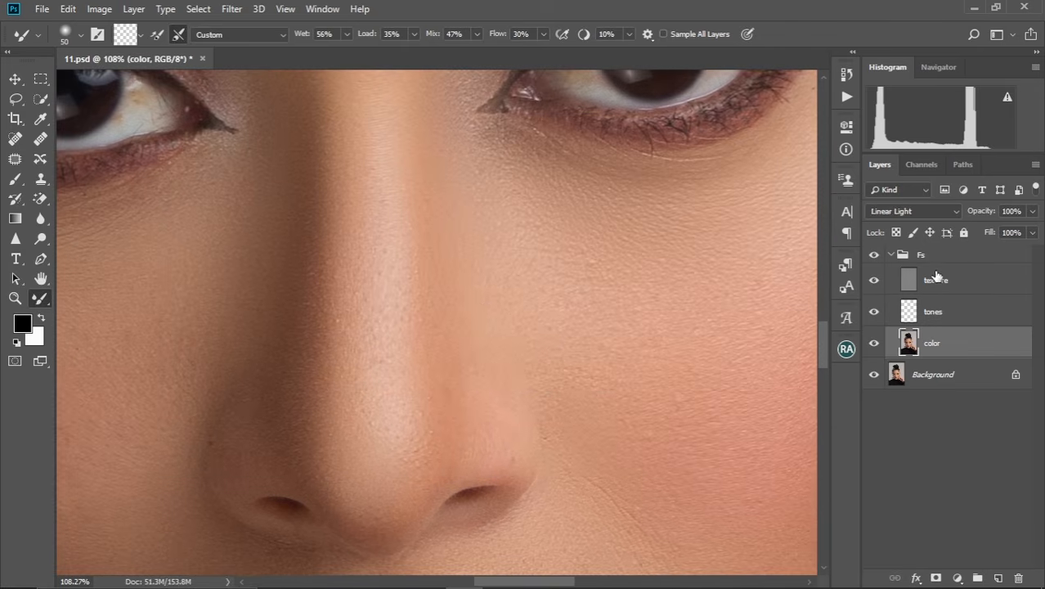
pyautogui.click(15, 138)
pyautogui.press('[')
pyautogui.press('[')
pyautogui.press('[')
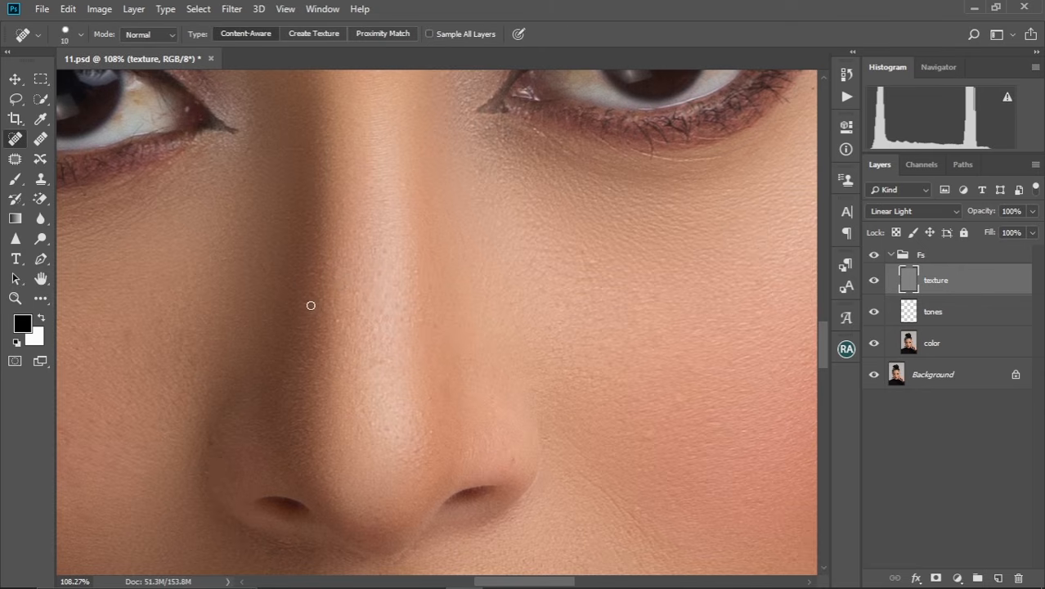
pyautogui.moveTo(309, 294)
pyautogui.mouseDown()
pyautogui.moveTo(307, 307)
pyautogui.moveTo(312, 295)
pyautogui.mouseUp()
pyautogui.moveTo(315, 264)
pyautogui.mouseDown()
pyautogui.moveTo(312, 280)
pyautogui.moveTo(335, 279)
pyautogui.moveTo(337, 320)
pyautogui.mouseUp()
pyautogui.moveTo(373, 264); pyautogui.dragTo(376, 309)
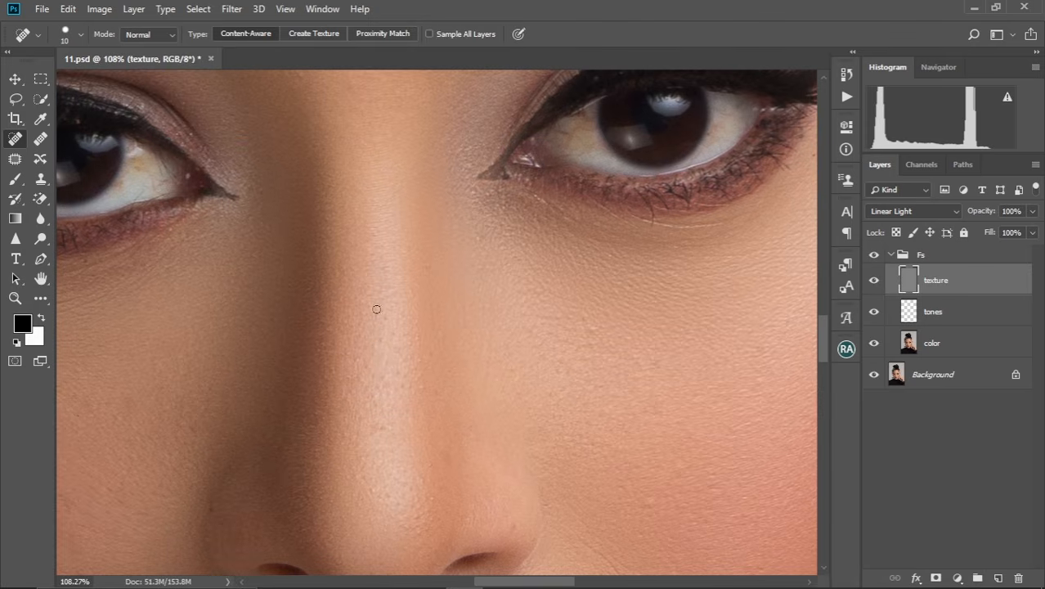
pyautogui.moveTo(612, 333); pyautogui.dragTo(536, 304)
pyautogui.moveTo(460, 287); pyautogui.dragTo(467, 364)
pyautogui.moveTo(474, 259)
pyautogui.mouseDown()
pyautogui.moveTo(467, 365)
pyautogui.moveTo(483, 307)
pyautogui.moveTo(492, 325)
pyautogui.moveTo(473, 286)
pyautogui.mouseUp()
pyautogui.scroll(-4, 479, 281)
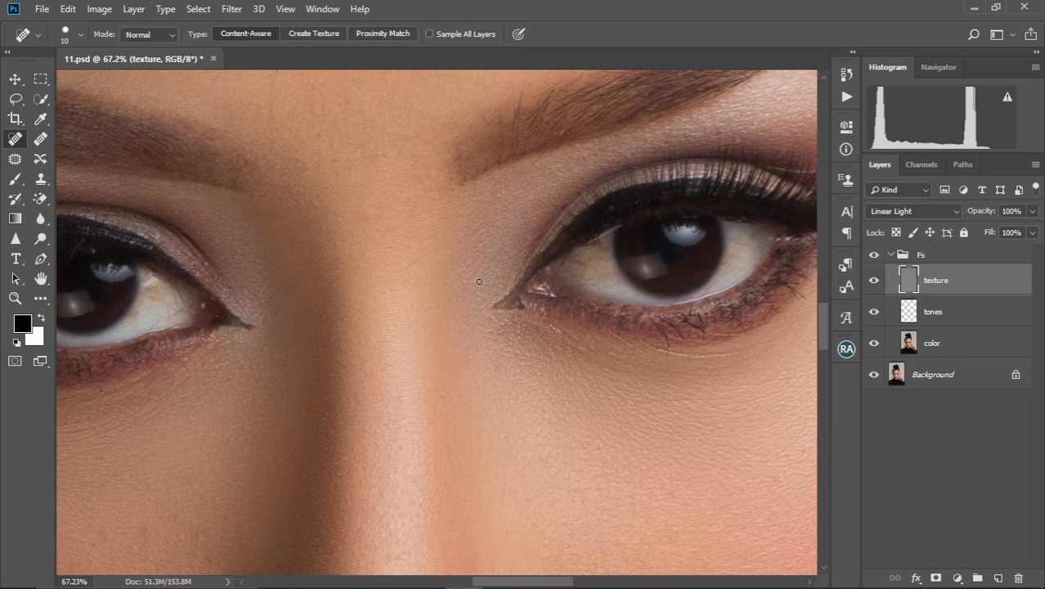
pyautogui.scroll(-5, 478, 322)
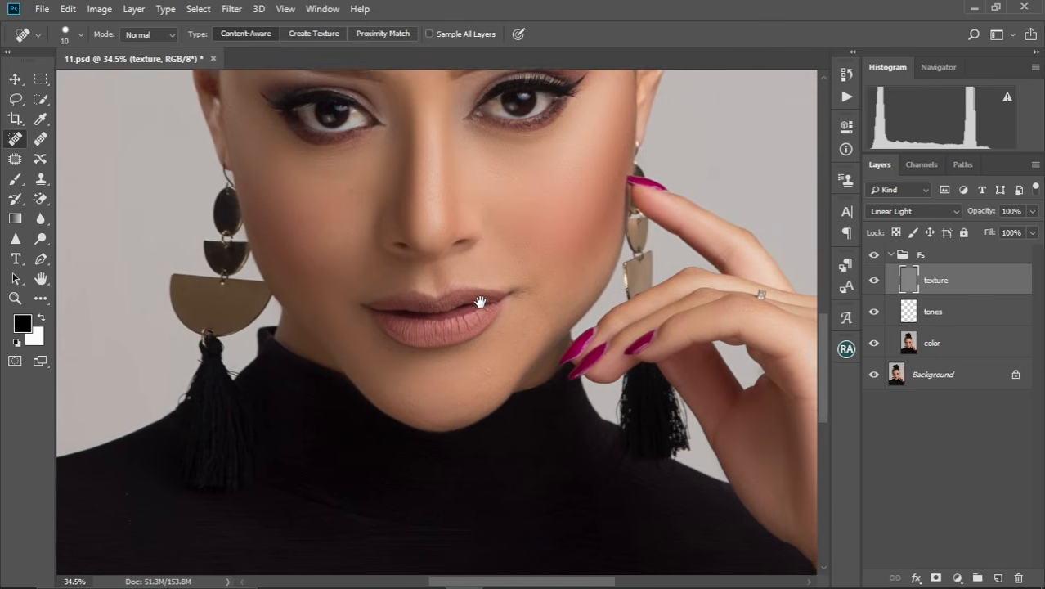
# Heal the crease from the right-hand nostril to the mouth corner on the texture layer with the Spot Healing Brush at 15 pixels.
pyautogui.moveTo(481, 302); pyautogui.dragTo(472, 328)
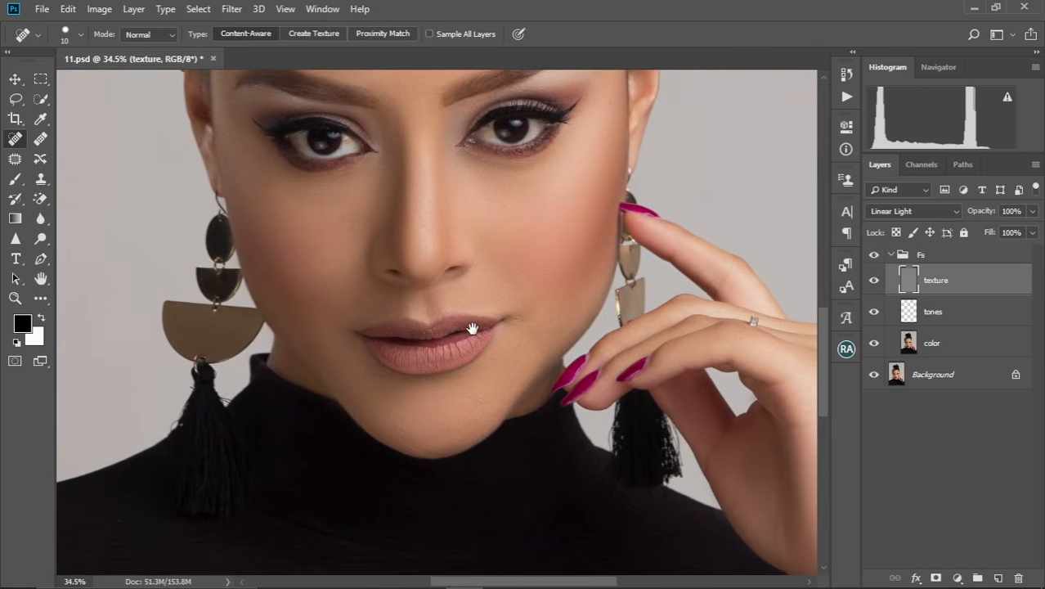
pyautogui.scroll(4, 483, 295)
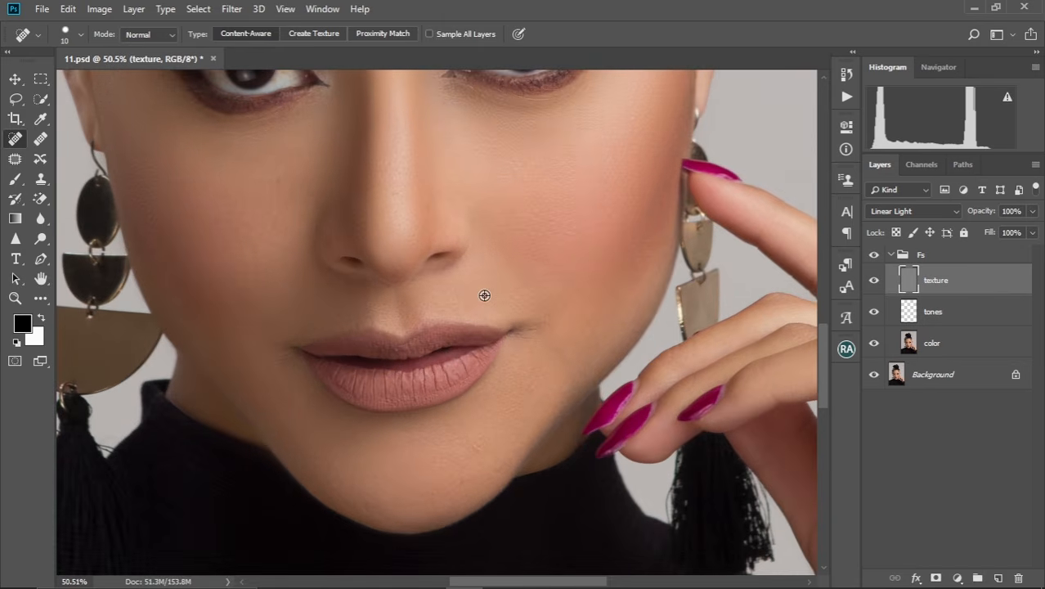
pyautogui.scroll(2, 484, 295)
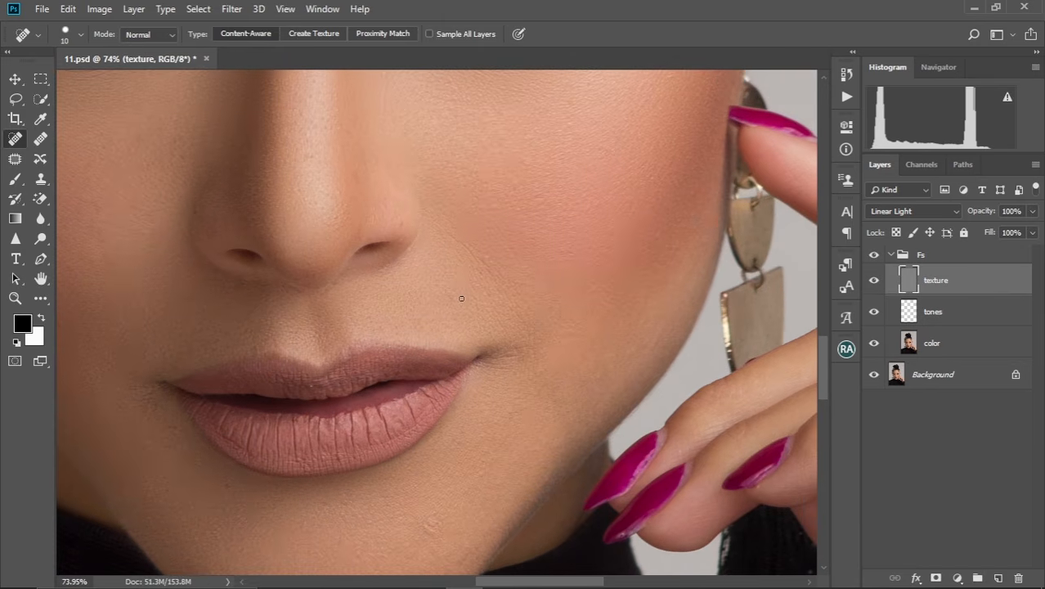
pyautogui.scroll(2, 461, 299)
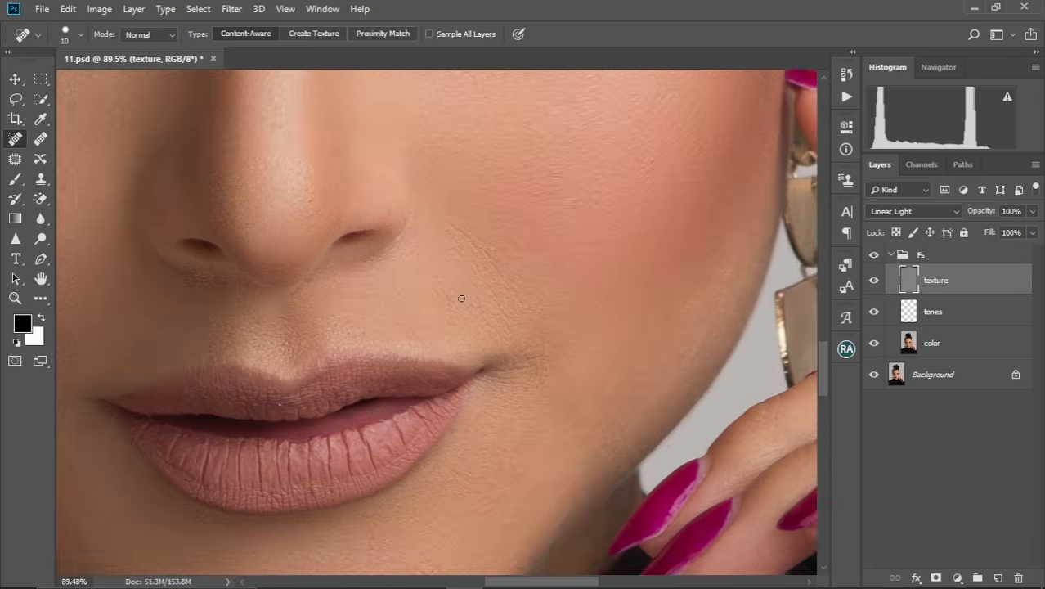
pyautogui.press(']')
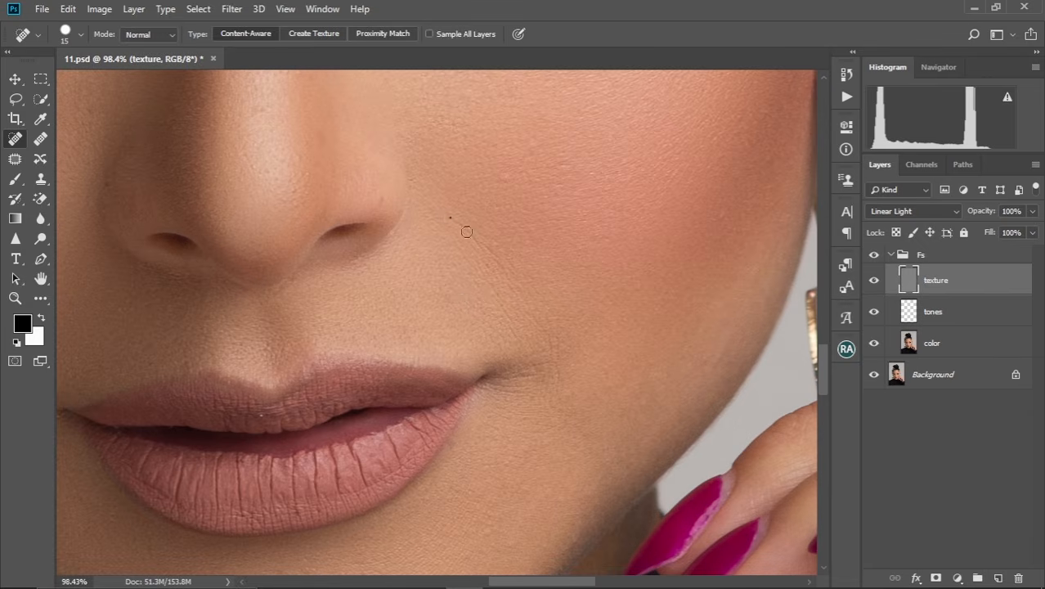
pyautogui.moveTo(473, 237)
pyautogui.mouseDown()
pyautogui.moveTo(489, 247)
pyautogui.moveTo(494, 273)
pyautogui.mouseUp()
pyautogui.moveTo(509, 309)
pyautogui.mouseDown()
pyautogui.moveTo(523, 310)
pyautogui.moveTo(524, 326)
pyautogui.moveTo(498, 315)
pyautogui.moveTo(525, 343)
pyautogui.moveTo(550, 339)
pyautogui.moveTo(551, 384)
pyautogui.mouseUp()
# Heal the remaining texture spots on the right-hand cheek and the nose with the 15-pixel Spot Healing Brush.
pyautogui.scroll(3, 542, 365)
pyautogui.moveTo(512, 293); pyautogui.dragTo(489, 286)
pyautogui.moveTo(545, 247); pyautogui.dragTo(530, 252)
pyautogui.moveTo(423, 246); pyautogui.dragTo(462, 309)
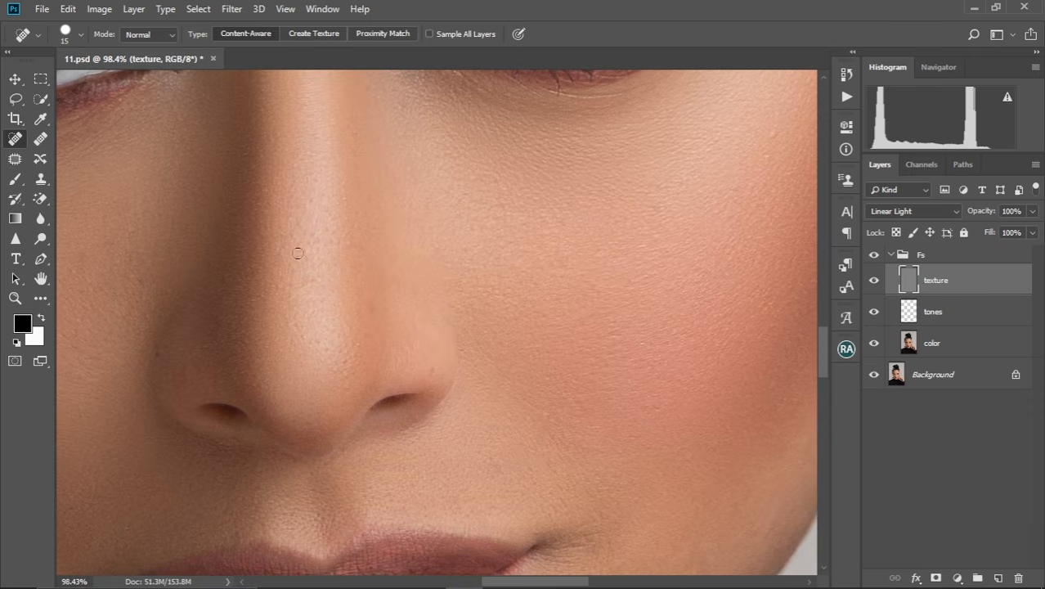
pyautogui.moveTo(352, 321); pyautogui.dragTo(347, 334)
# Heal the texture spots on the left-hand cheek below the eye with the 15-pixel Spot Healing Brush.
pyautogui.hscroll(-5, 328, 315)
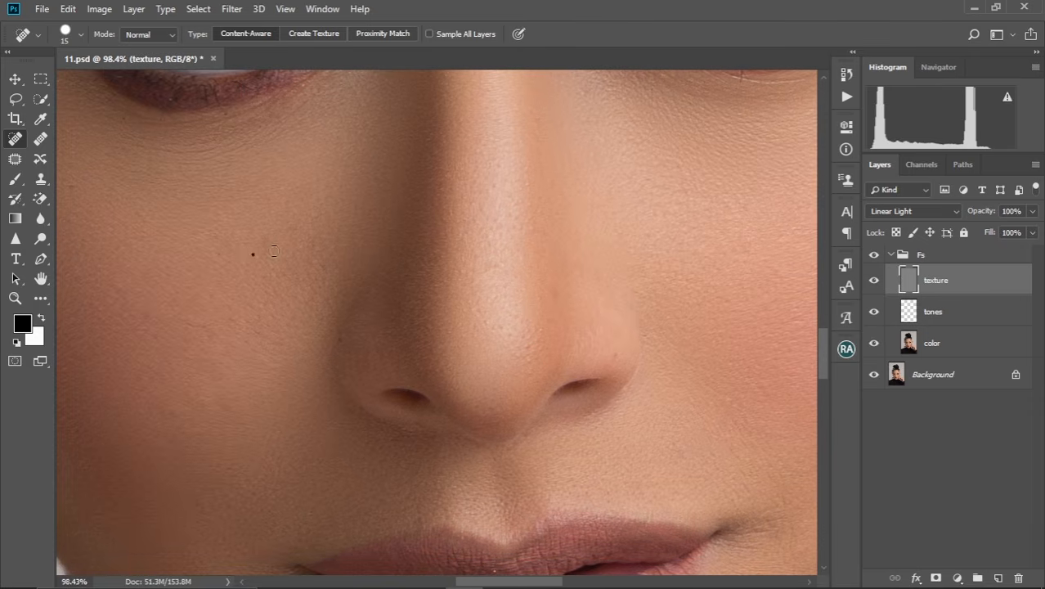
pyautogui.moveTo(278, 248); pyautogui.dragTo(259, 230)
pyautogui.scroll(2, 298, 289)
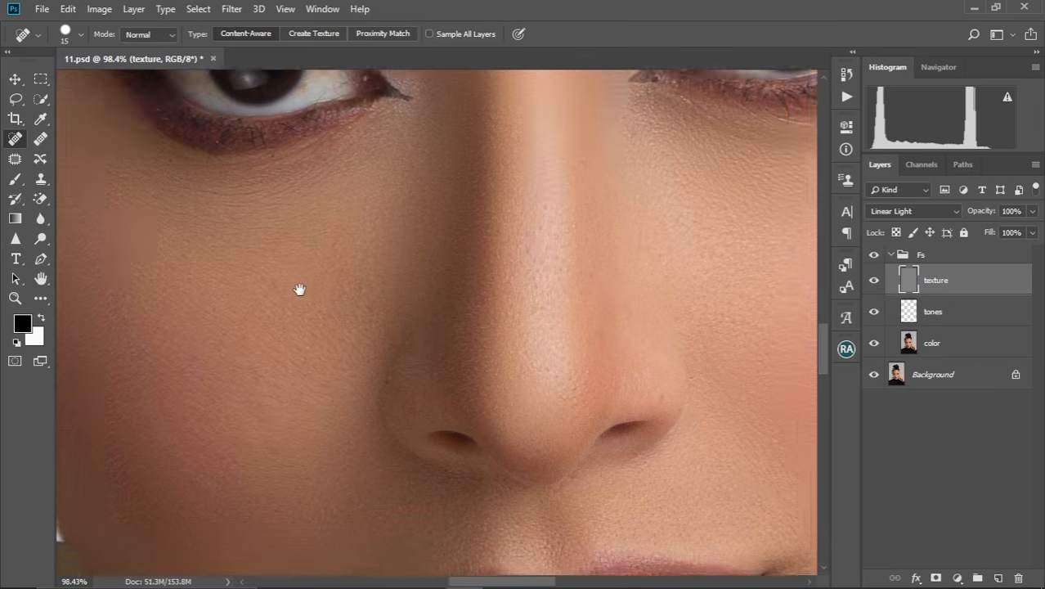
pyautogui.hscroll(-2, 164, 238)
pyautogui.moveTo(144, 246); pyautogui.dragTo(154, 255)
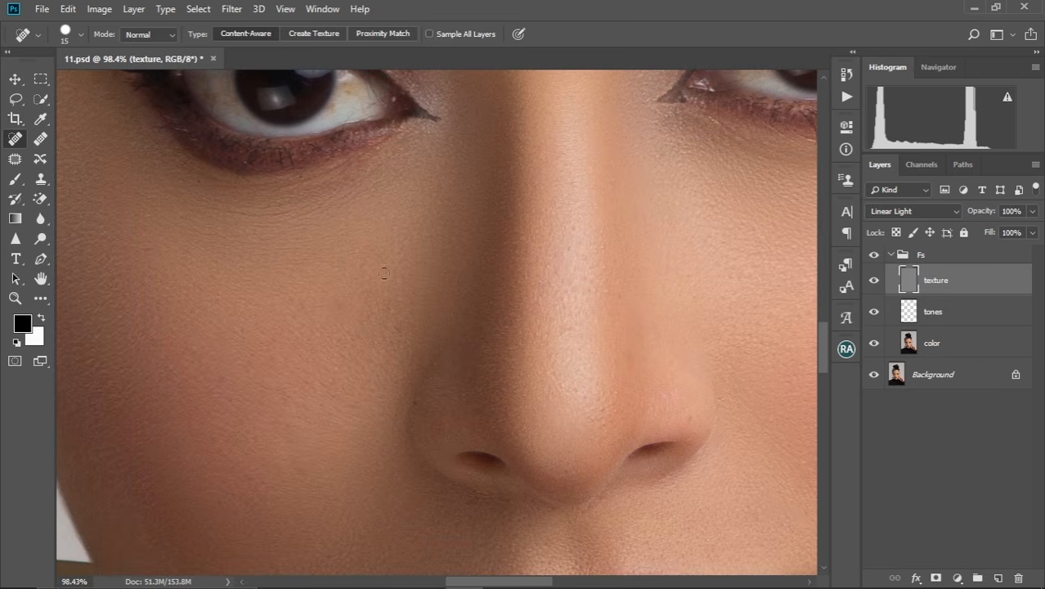
# Heal the blemishes on the lower left-hand cheek near the jawline with the 15-pixel Spot Healing Brush.
pyautogui.scroll(-2, 384, 272)
pyautogui.hscroll(1, 350, 240)
pyautogui.scroll(-2, 217, 424)
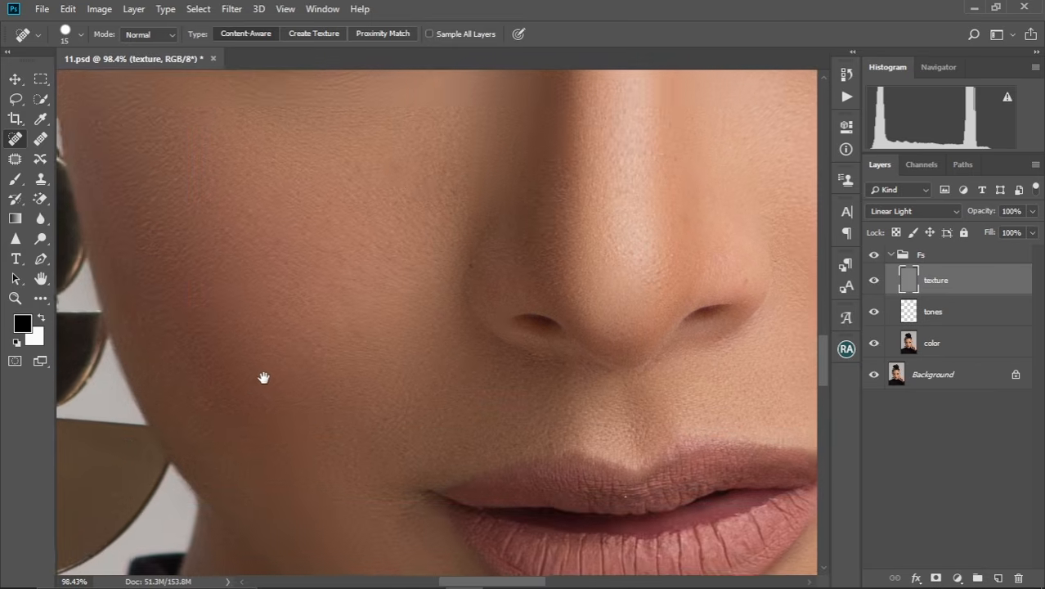
pyautogui.hscroll(-2, 263, 375)
pyautogui.moveTo(257, 499); pyautogui.dragTo(271, 512)
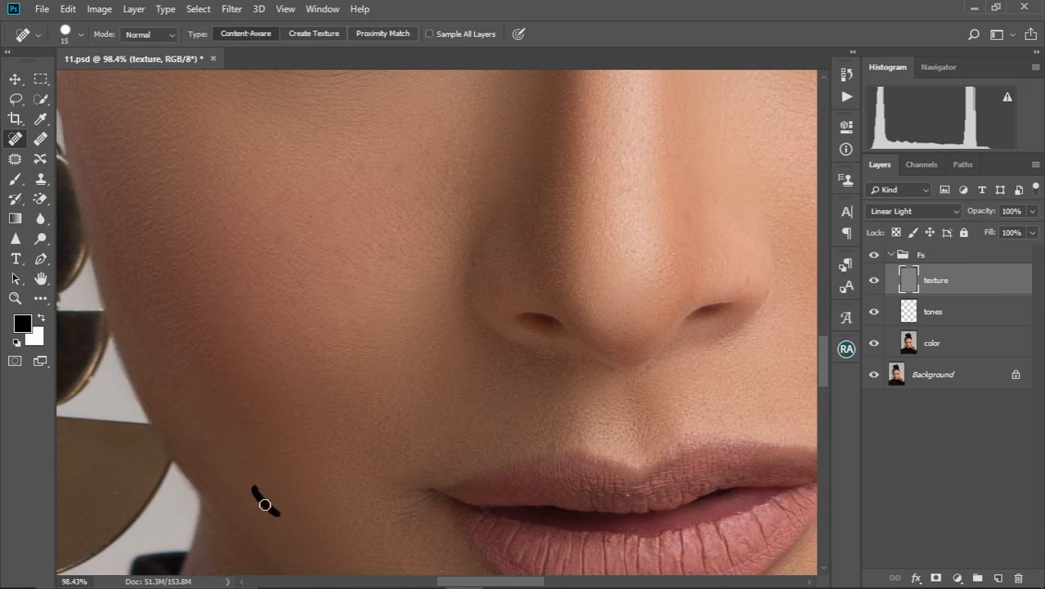
# Examine the whole face, including the forehead, for remaining texture blemishes.
pyautogui.keyDown('alt'); pyautogui.scroll(-5, 276, 522); pyautogui.keyUp('alt')
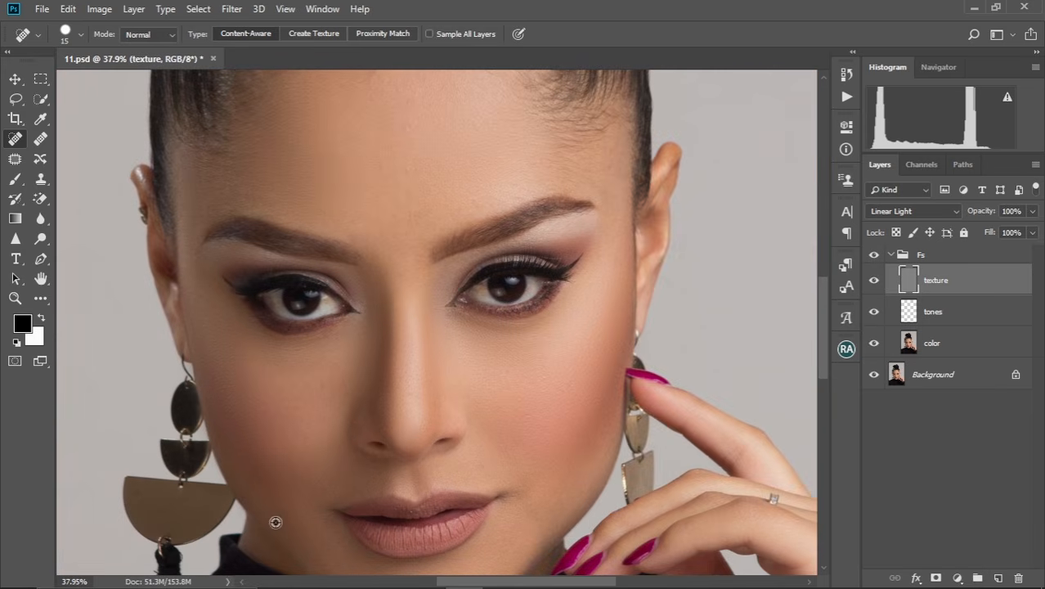
pyautogui.scroll(-3, 403, 437)
pyautogui.moveTo(443, 342); pyautogui.dragTo(410, 304)
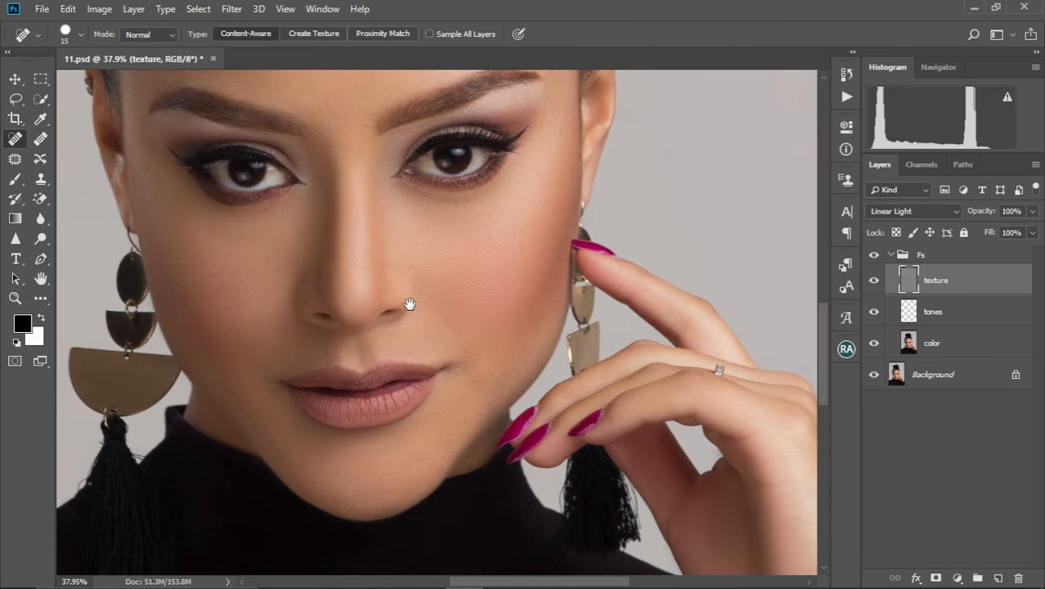
pyautogui.keyDown('alt'); pyautogui.scroll(-2, 392, 354); pyautogui.keyUp('alt')
pyautogui.keyDown('alt'); pyautogui.scroll(4, 392, 354); pyautogui.keyUp('alt')
pyautogui.scroll(7, 454, 413)
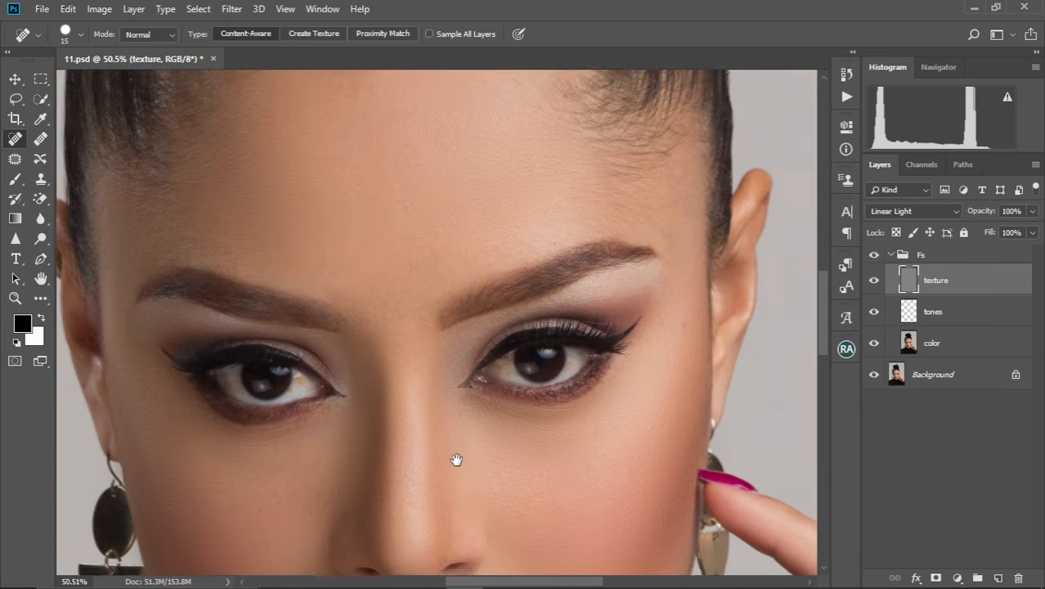
# Compare the whole portrait before and after the retouch by hiding and reshowing the Fs group.
pyautogui.moveTo(452, 418); pyautogui.dragTo(450, 372)
pyautogui.keyDown('alt'); pyautogui.scroll(-3, 450, 371); pyautogui.keyUp('alt')
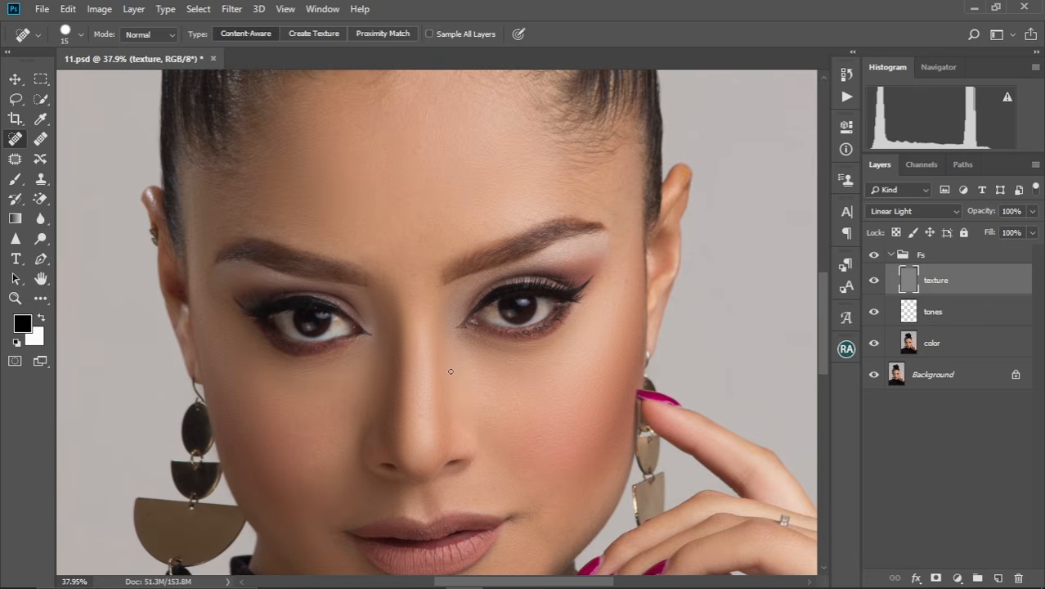
pyautogui.keyDown('alt'); pyautogui.scroll(-5, 449, 369); pyautogui.keyUp('alt')
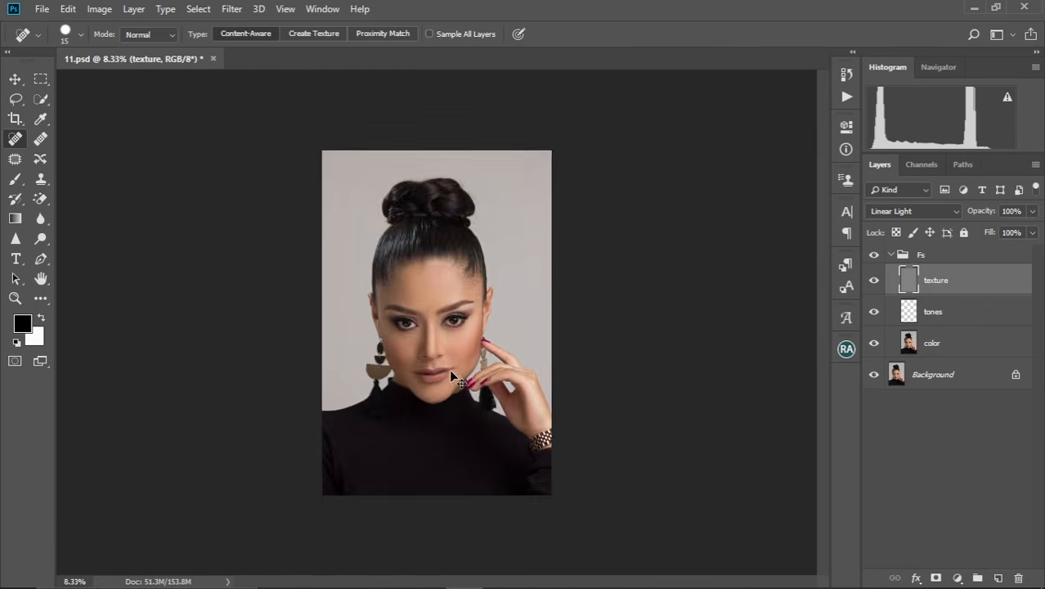
pyautogui.keyDown('alt'); pyautogui.scroll(1, 449, 369); pyautogui.keyUp('alt')
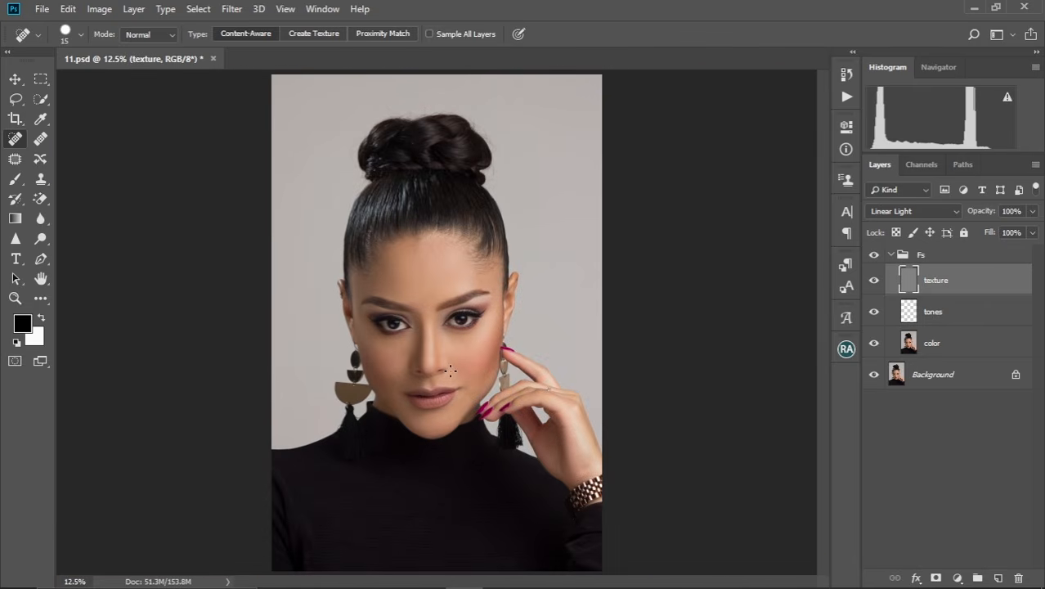
pyautogui.click(876, 254)
pyautogui.click(875, 254)
# Compare the face close up with the original by switching the Fs group off and on again.
pyautogui.keyDown('alt'); pyautogui.scroll(4, 458, 350); pyautogui.keyUp('alt')
pyautogui.keyDown('alt'); pyautogui.scroll(-1, 458, 350); pyautogui.keyUp('alt')
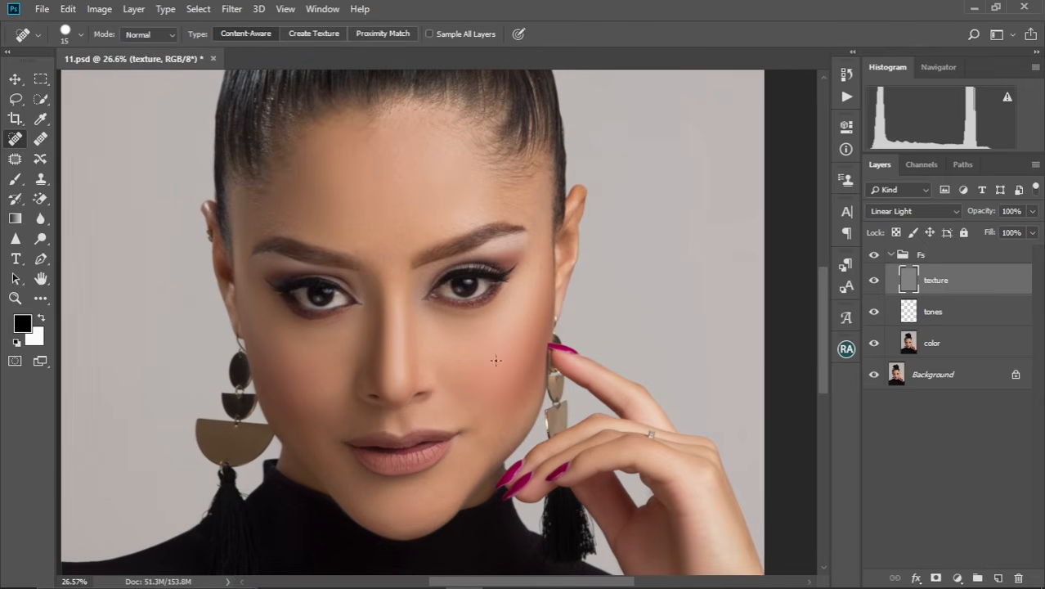
pyautogui.moveTo(497, 359); pyautogui.dragTo(530, 362)
pyautogui.click(876, 256)
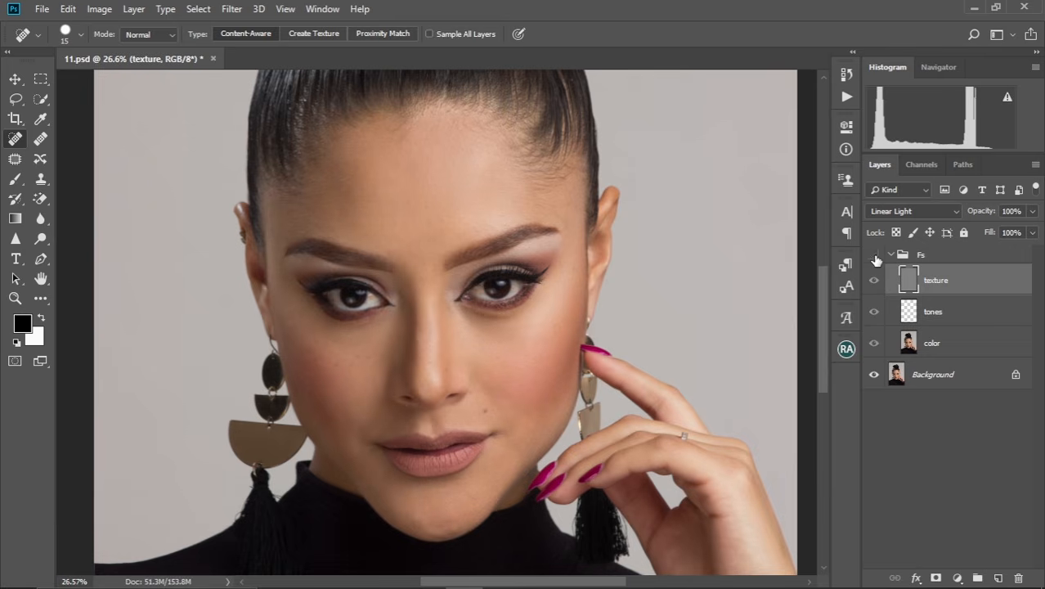
pyautogui.click(876, 256)
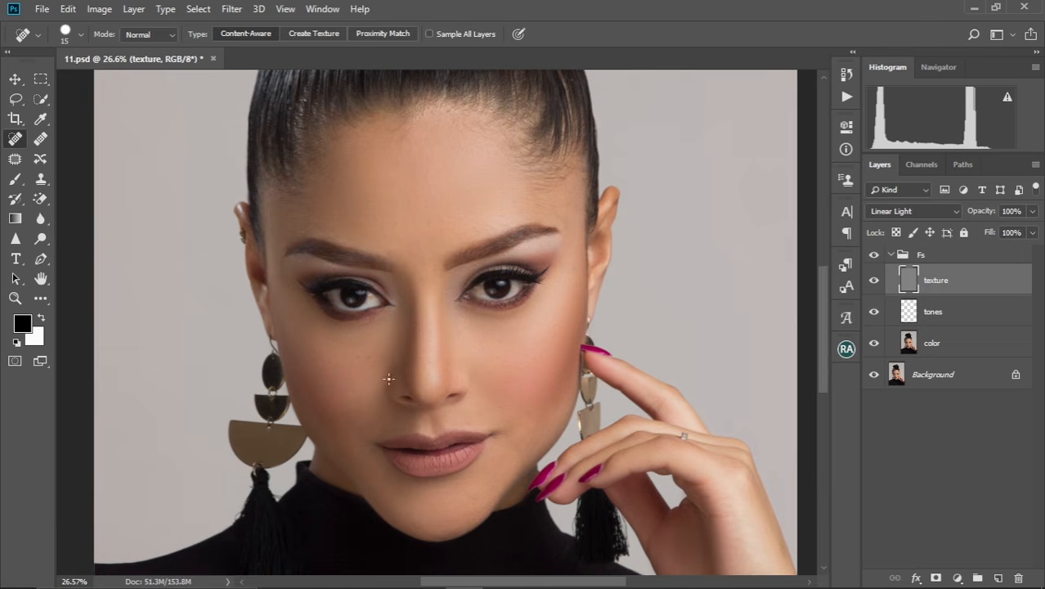
# Make the color layer active with the Mixer Brush for further skin smoothing.
pyautogui.keyDown('alt'); pyautogui.scroll(5, 414, 368); pyautogui.keyUp('alt')
pyautogui.moveTo(466, 371); pyautogui.dragTo(437, 283)
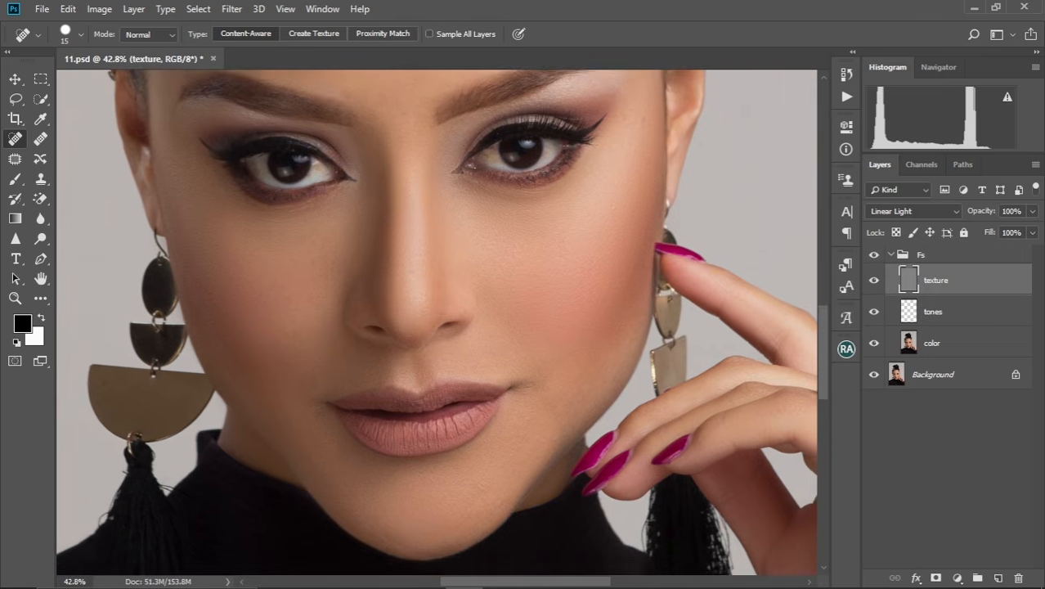
pyautogui.click(938, 347)
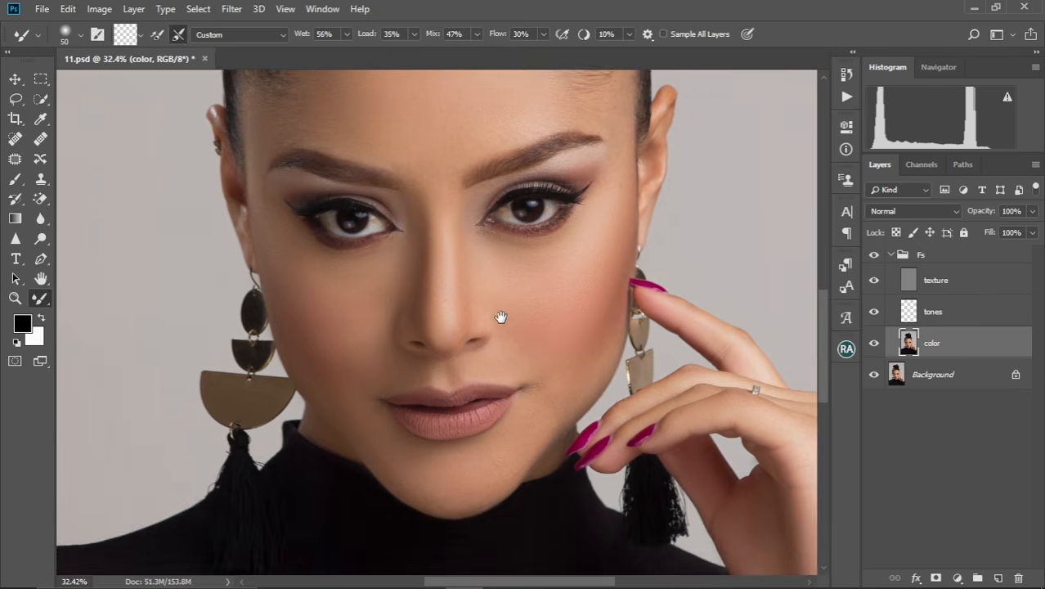
pyautogui.moveTo(501, 316); pyautogui.dragTo(452, 378)
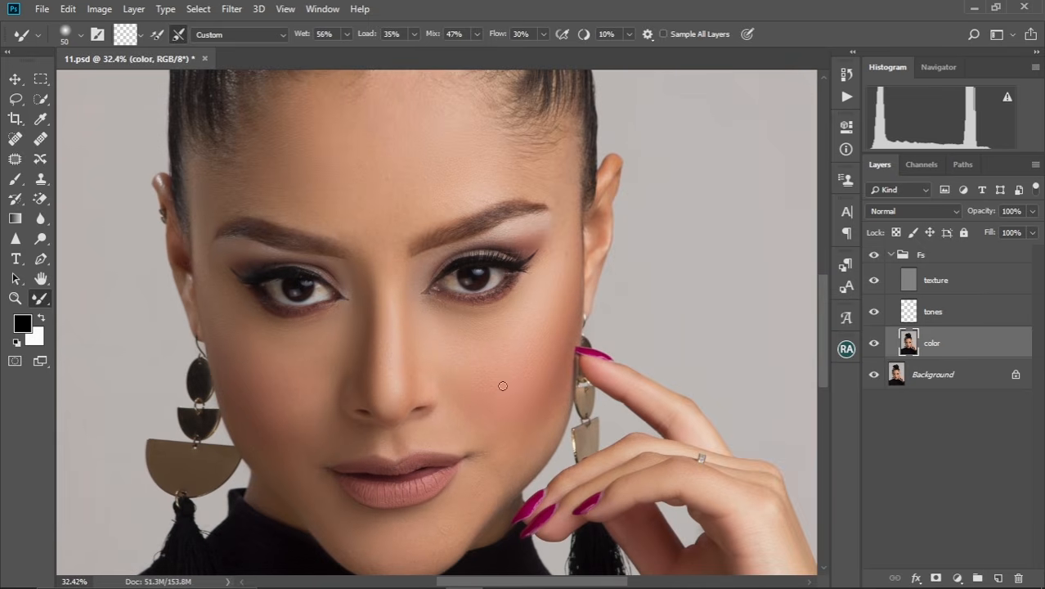
# Toggle the Fs group's visibility and examine the retouched skin on the face and across the full portrait.
pyautogui.keyDown('alt'); pyautogui.scroll(-3, 437, 380); pyautogui.keyUp('alt')
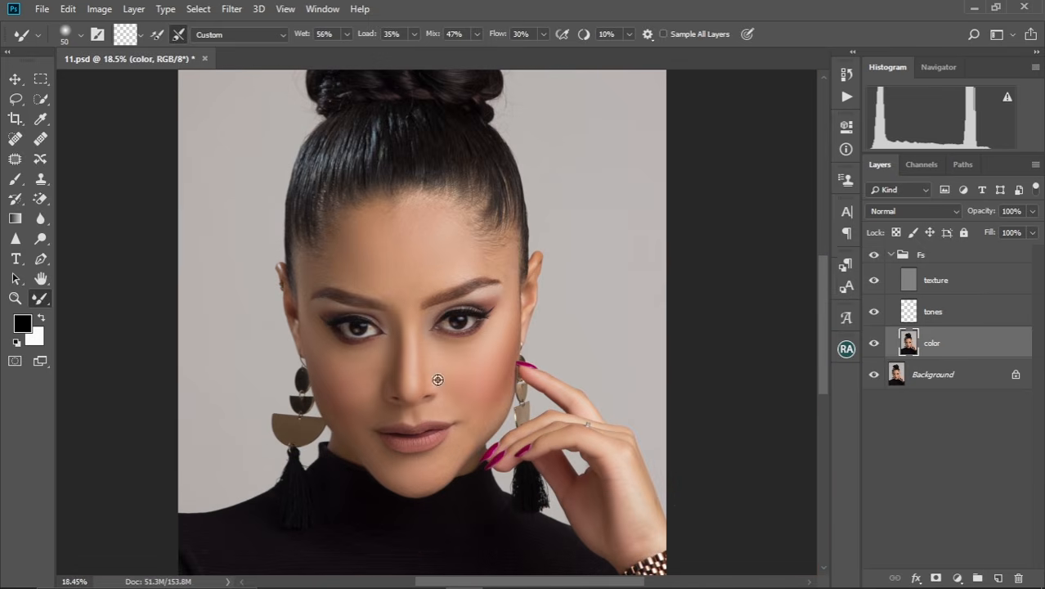
pyautogui.click(875, 258)
pyautogui.keyDown('alt'); pyautogui.scroll(4, 420, 351); pyautogui.keyUp('alt')
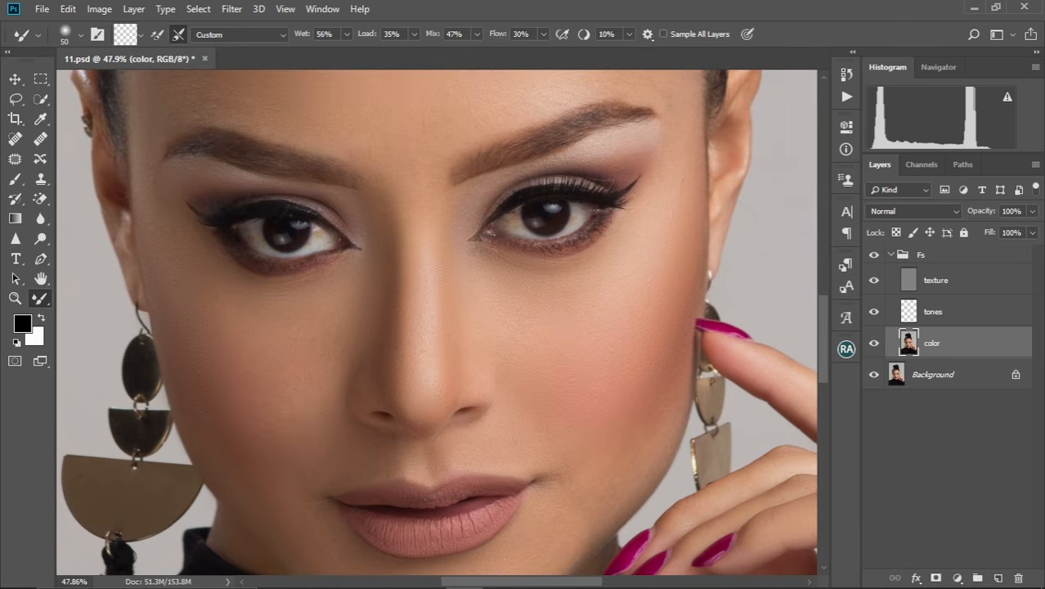
pyautogui.keyDown('alt'); pyautogui.scroll(-2, 405, 346); pyautogui.keyUp('alt')
pyautogui.keyDown('alt'); pyautogui.scroll(2, 402, 343); pyautogui.keyUp('alt')
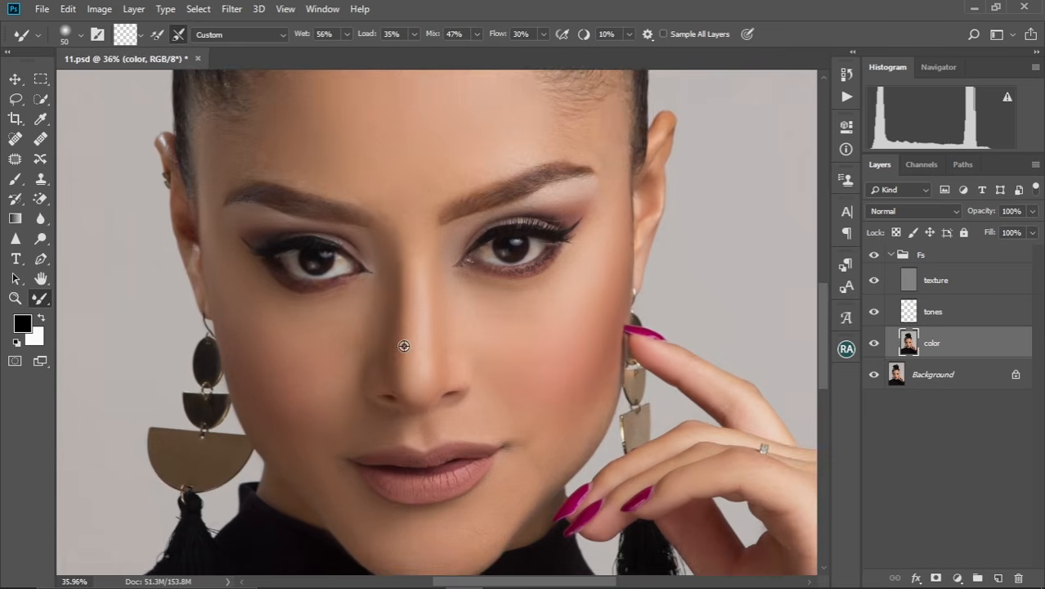
pyautogui.keyDown('alt'); pyautogui.scroll(-2, 406, 346); pyautogui.keyUp('alt')
pyautogui.moveTo(433, 336); pyautogui.dragTo(427, 303)
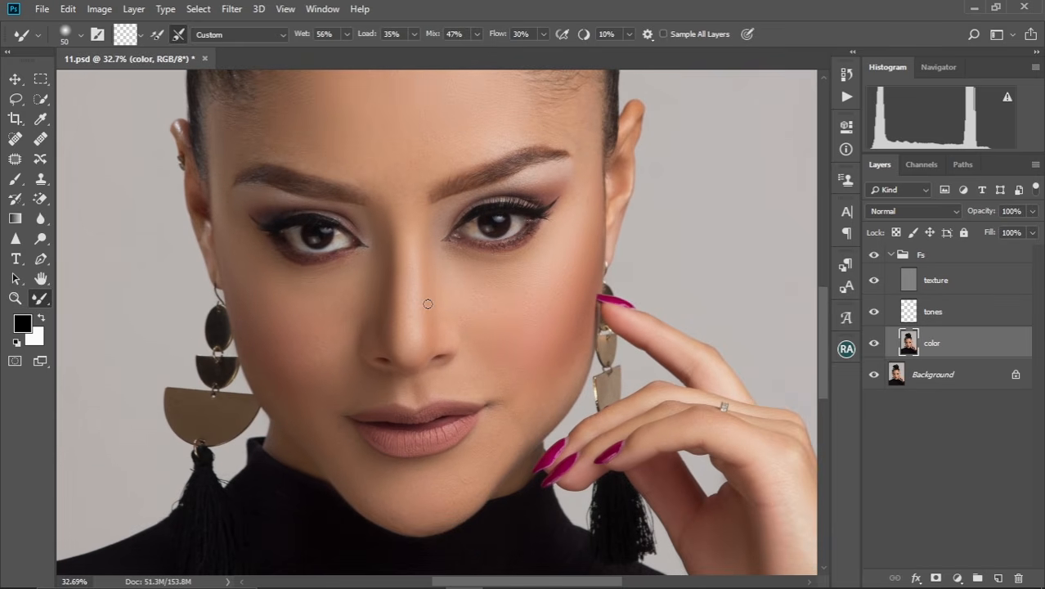
pyautogui.keyDown('alt'); pyautogui.scroll(-4, 428, 304); pyautogui.keyUp('alt')
pyautogui.keyDown('alt'); pyautogui.scroll(4, 428, 303); pyautogui.keyUp('alt')
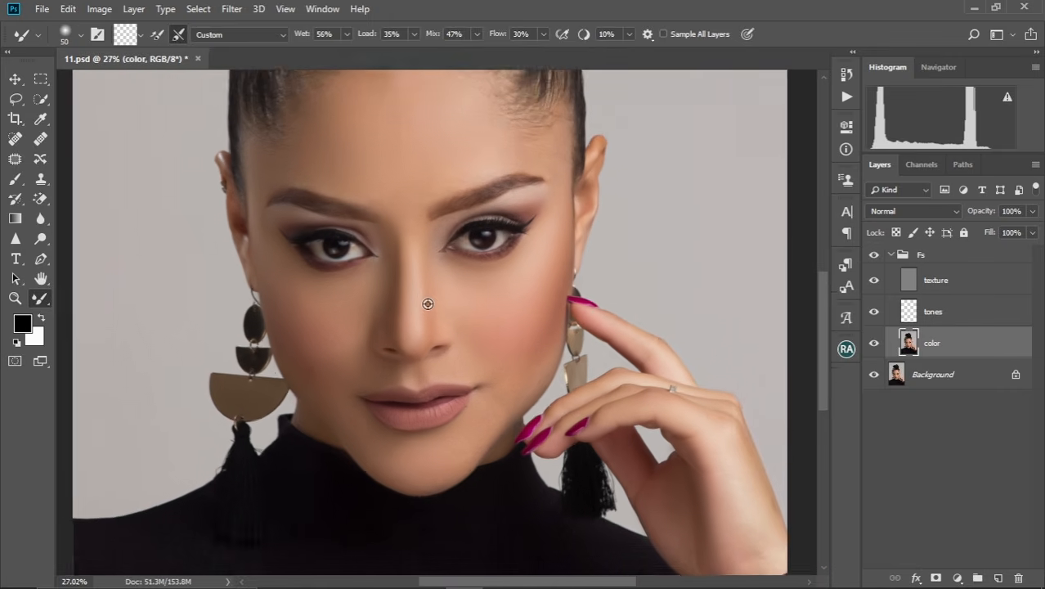
pyautogui.moveTo(432, 296); pyautogui.dragTo(457, 328)
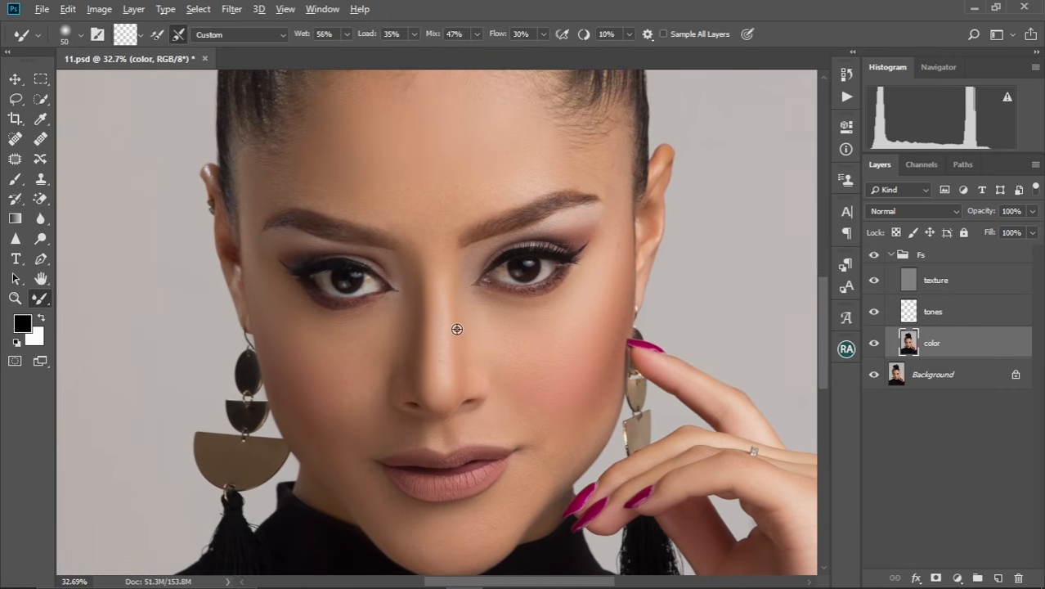
pyautogui.keyDown('alt'); pyautogui.scroll(3, 457, 329); pyautogui.keyUp('alt')
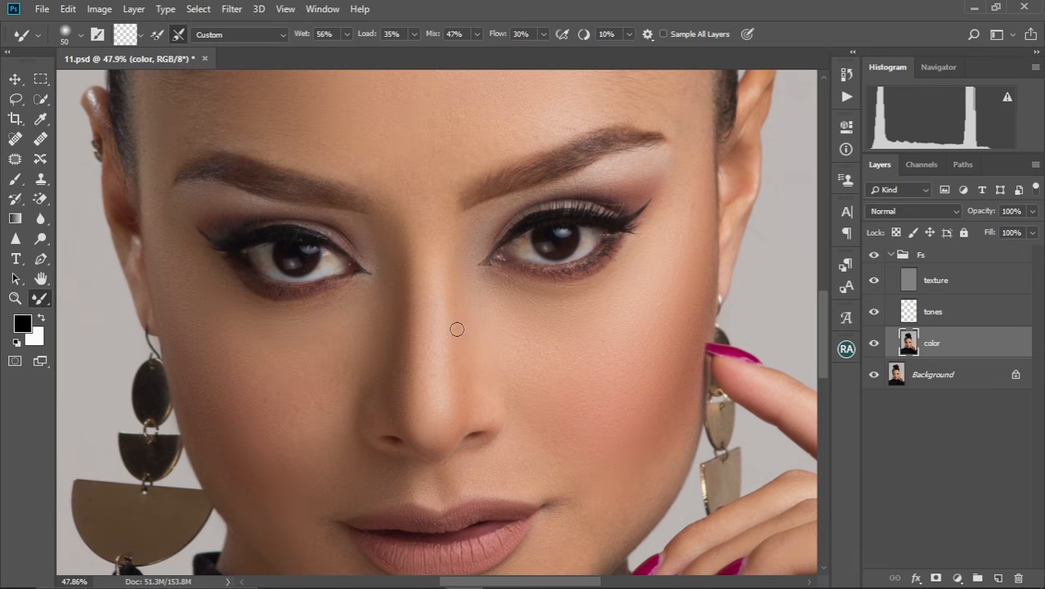
pyautogui.hotkey('ctrl', '0')
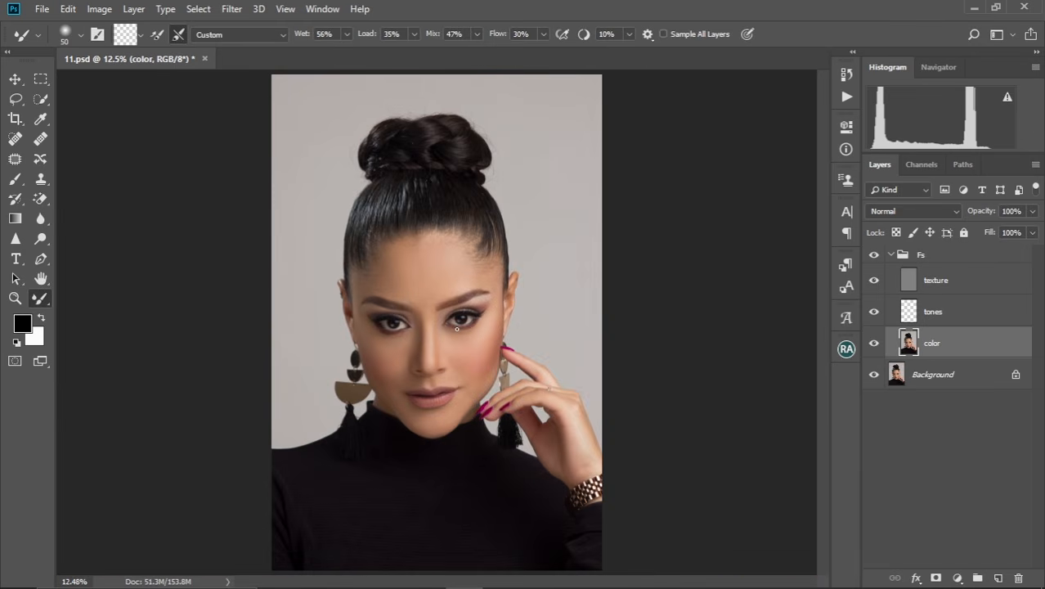
pyautogui.scroll(4, 457, 329)
pyautogui.scroll(-1, 454, 343)
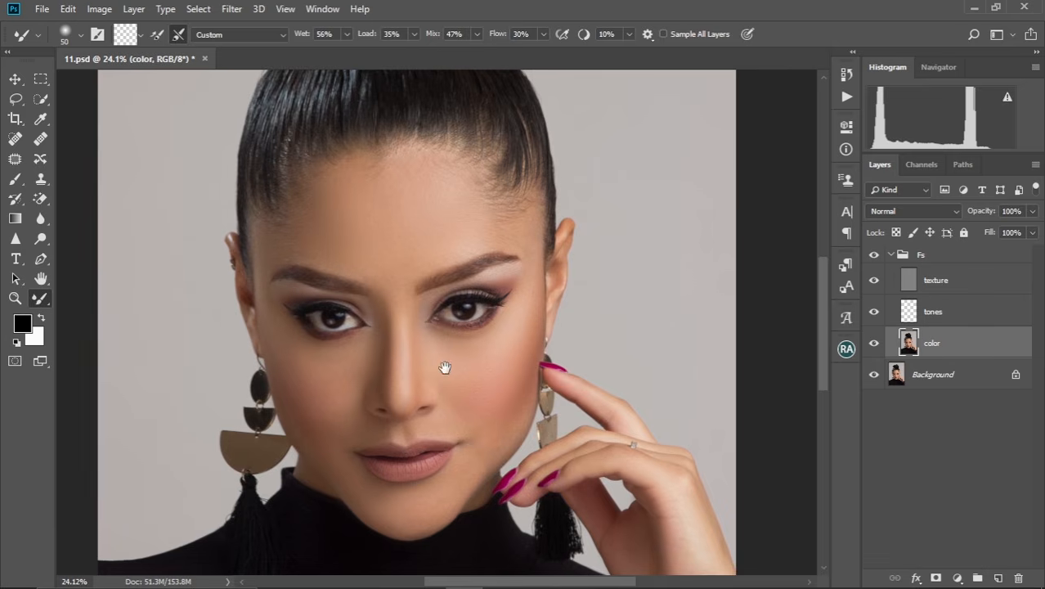
pyautogui.moveTo(445, 367); pyautogui.dragTo(473, 328)
pyautogui.scroll(2, 470, 330)
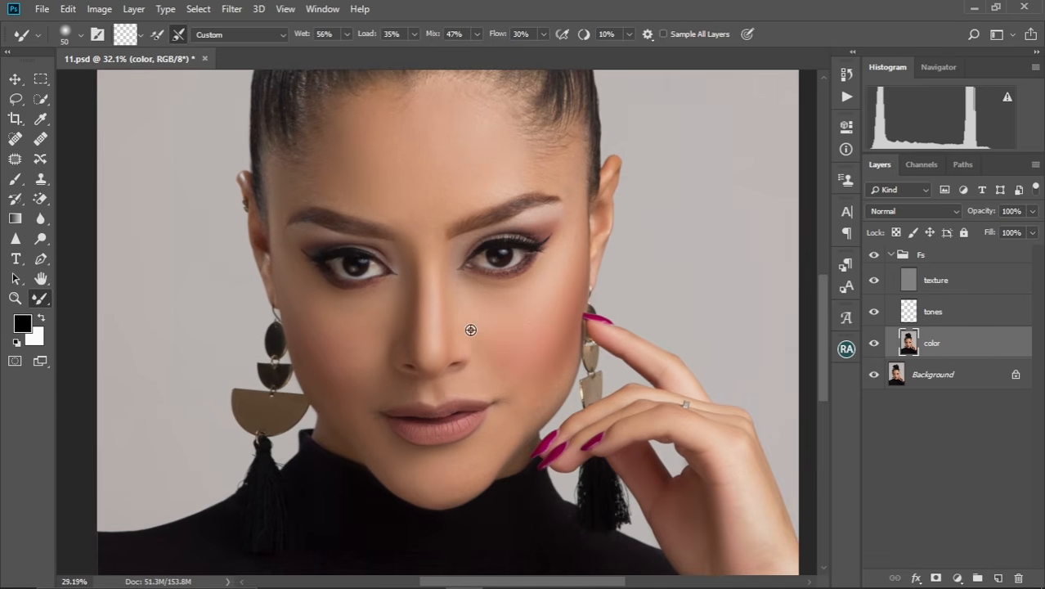